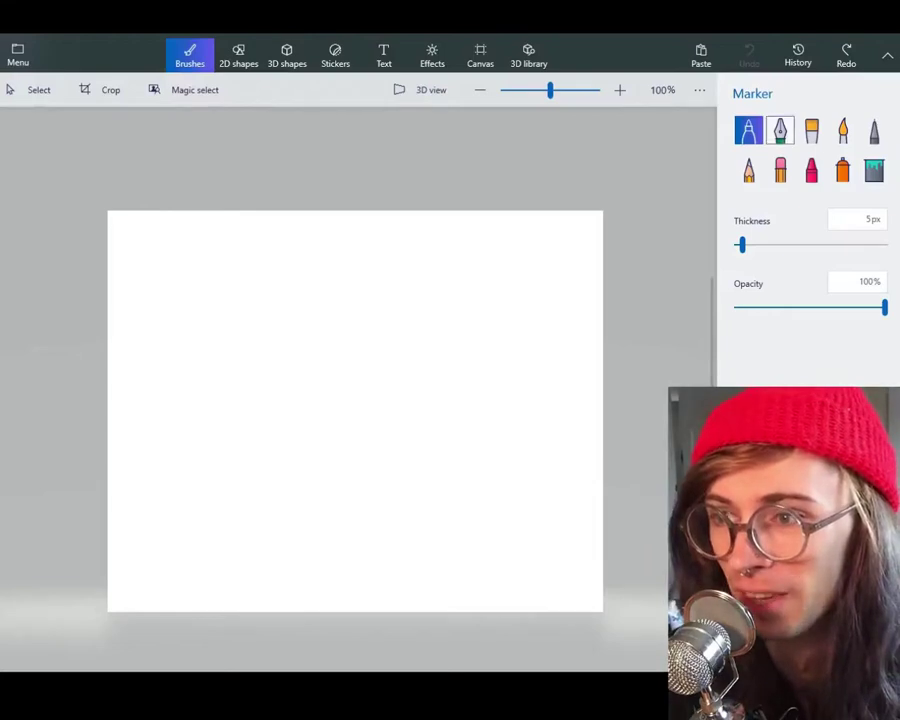
Step: Draw a small blue squiggle with a red patch beneath it near the canvas's right edge, using the Marker at 16 px thickness
left_click(811, 130)
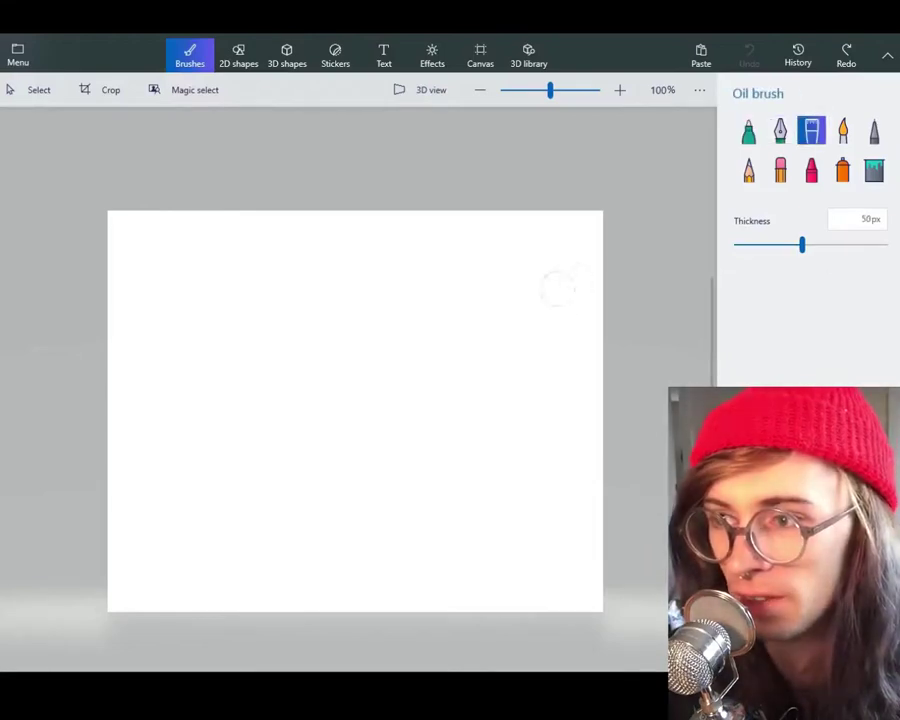
left_click(748, 130)
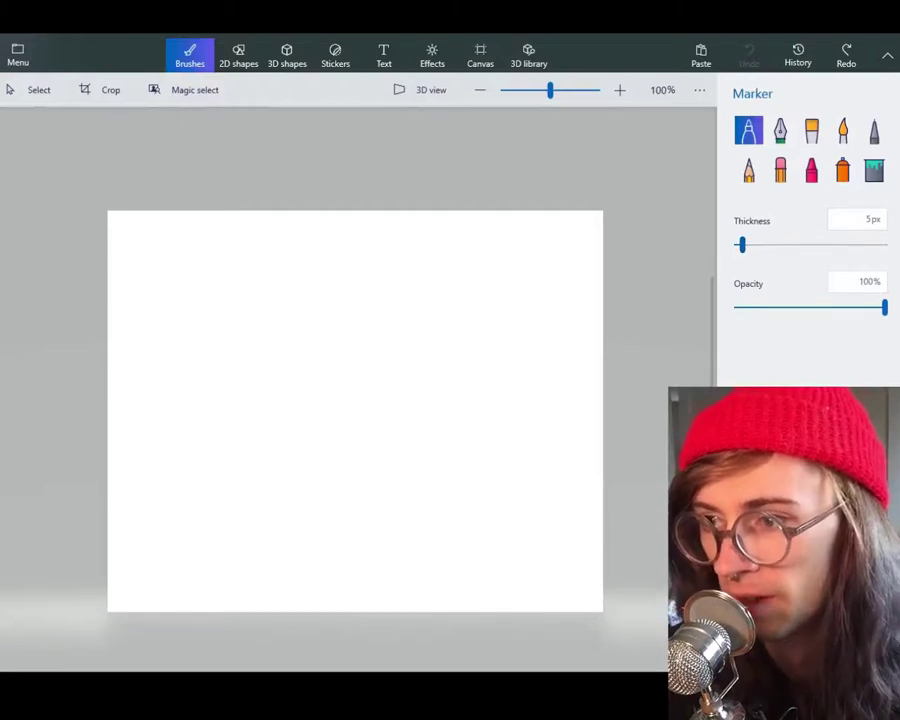
left_click_drag(742, 245, 759, 245)
mouse_move(545, 306)
left_mouse_down()
mouse_move(536, 337)
mouse_move(510, 340)
mouse_move(505, 324)
mouse_move(506, 334)
left_mouse_up()
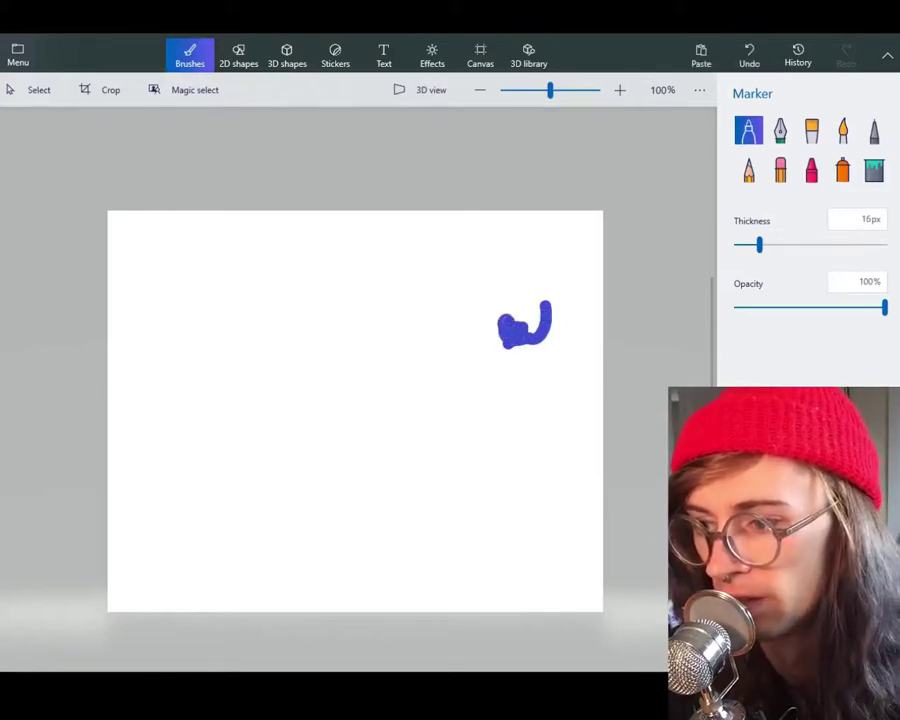
mouse_move(536, 358)
left_mouse_down()
mouse_move(520, 354)
mouse_move(560, 355)
left_mouse_up()
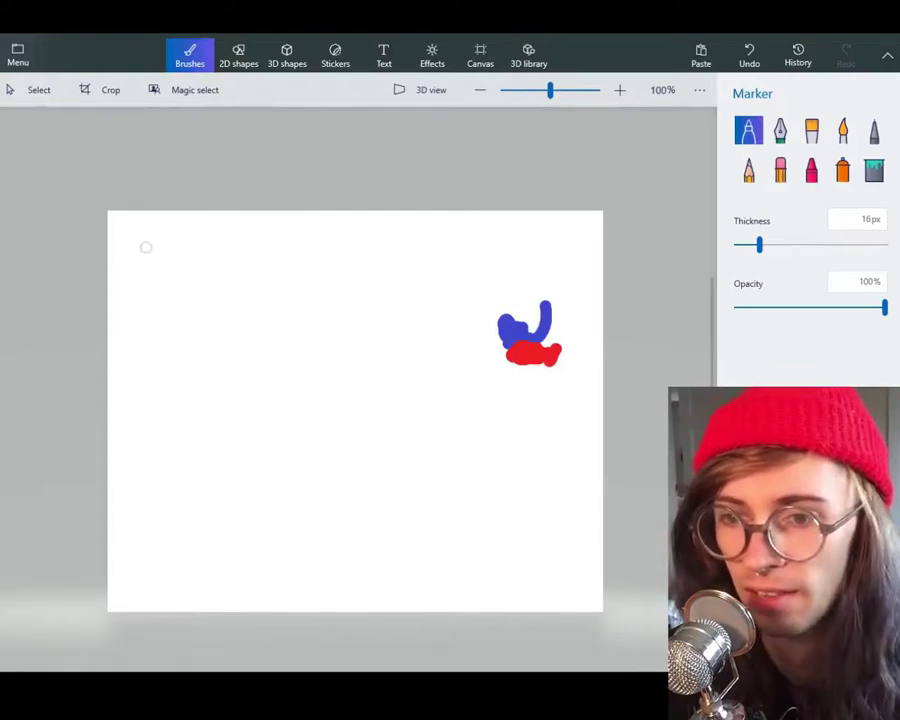
Step: Paint a solid red patch in the canvas's upper-left corner and a pale yellow block in its lower-left corner with the marker
mouse_move(143, 242)
left_mouse_down()
mouse_move(142, 288)
mouse_move(145, 244)
mouse_move(193, 244)
left_mouse_up()
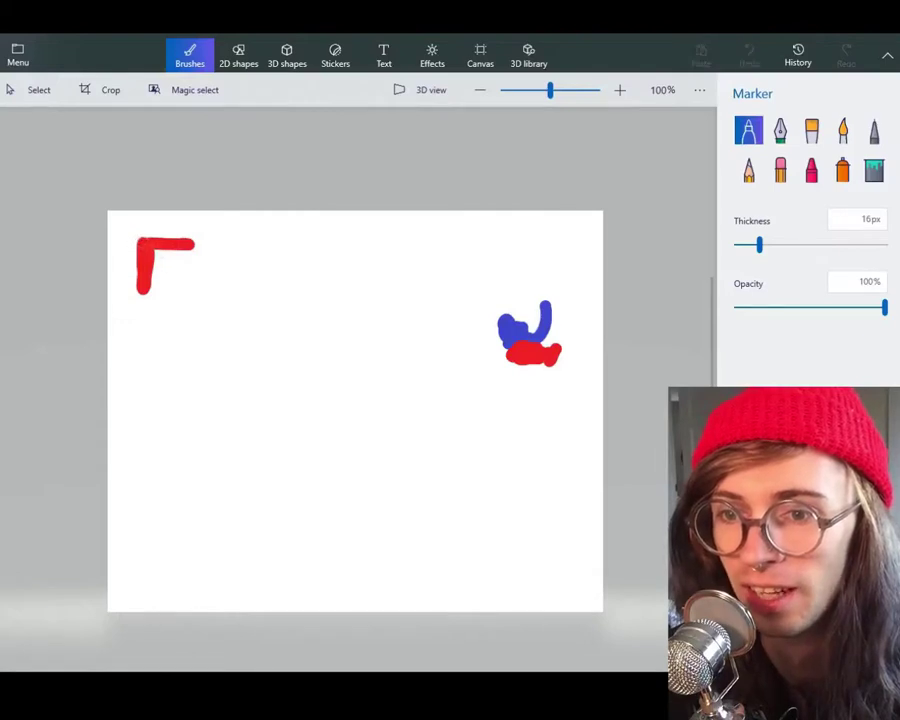
mouse_move(145, 250)
left_mouse_down()
mouse_move(168, 254)
mouse_move(158, 262)
mouse_move(191, 252)
mouse_move(118, 240)
mouse_move(157, 241)
mouse_move(128, 231)
mouse_move(161, 231)
mouse_move(122, 227)
mouse_move(150, 214)
mouse_move(118, 224)
left_mouse_up()
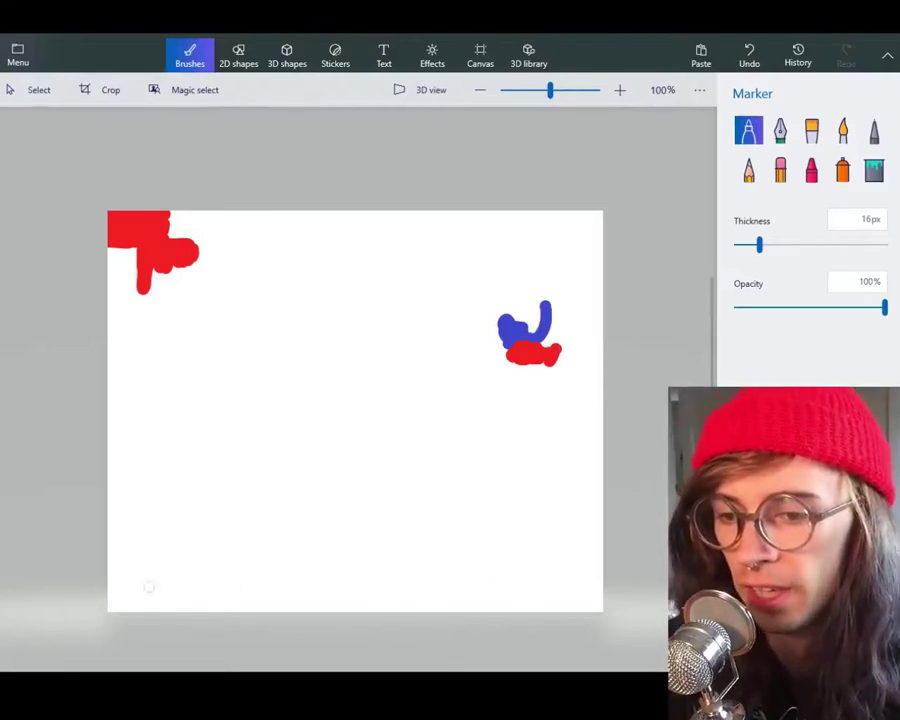
mouse_move(130, 598)
left_mouse_down()
mouse_move(120, 590)
mouse_move(113, 503)
mouse_move(115, 496)
mouse_move(134, 525)
mouse_move(133, 493)
mouse_move(148, 505)
mouse_move(152, 553)
mouse_move(165, 505)
mouse_move(182, 500)
mouse_move(186, 600)
left_mouse_up()
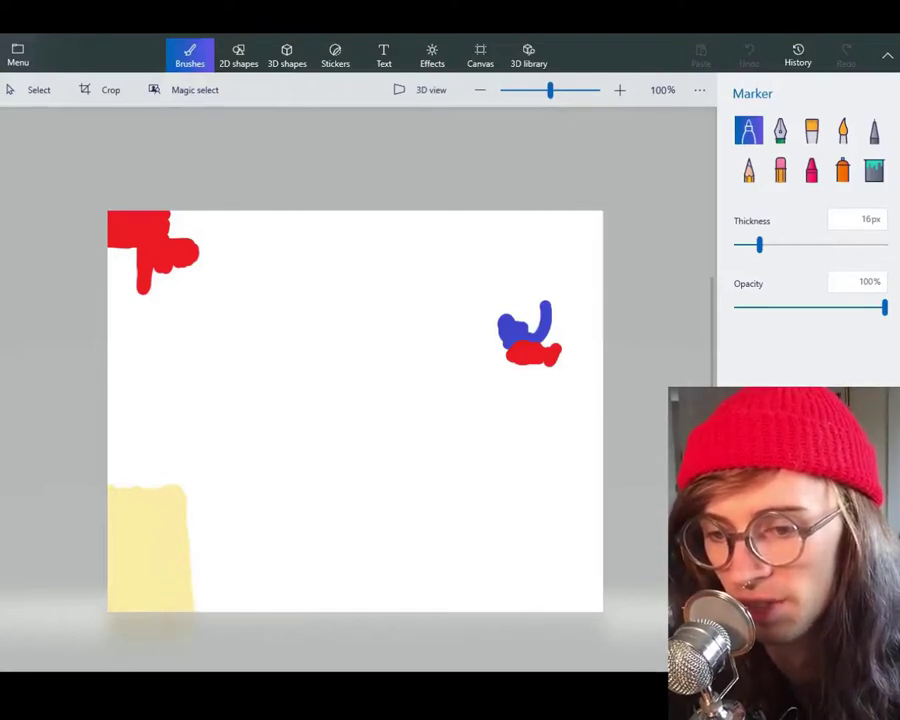
left_click_drag(141, 602, 163, 587)
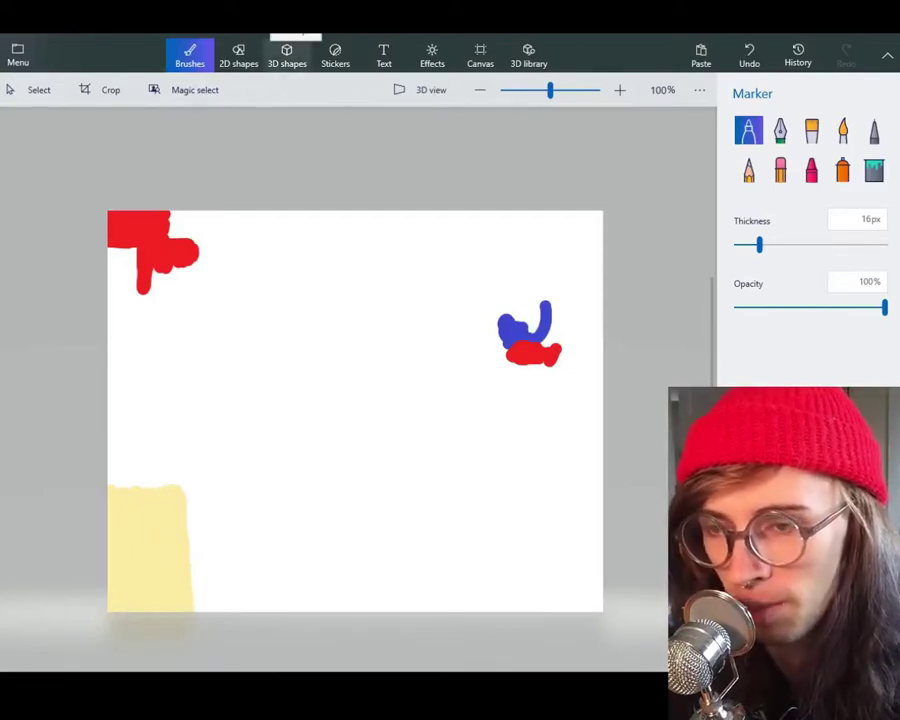
Step: Add a 3D doughnut near the canvas's lower-right area, rotate it slightly counterclockwise and push it back in depth
left_click(287, 55)
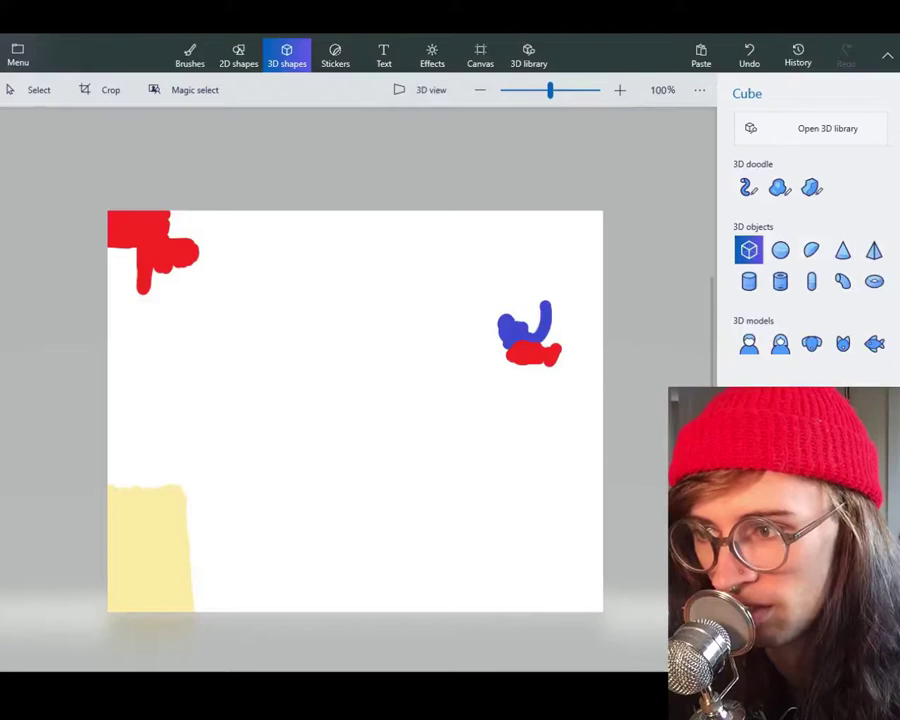
left_click(874, 281)
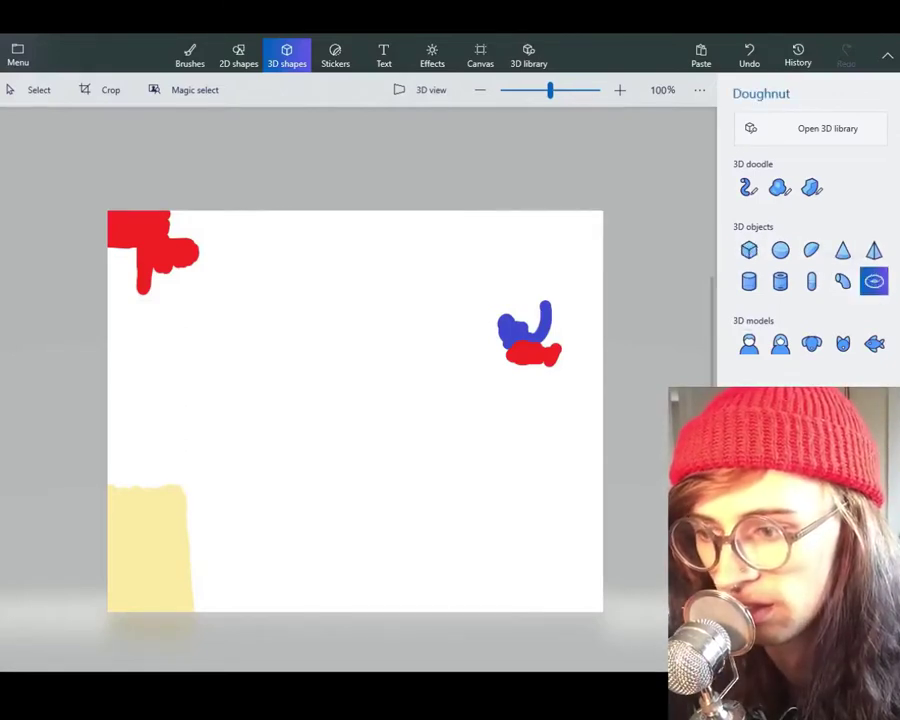
left_click(455, 563)
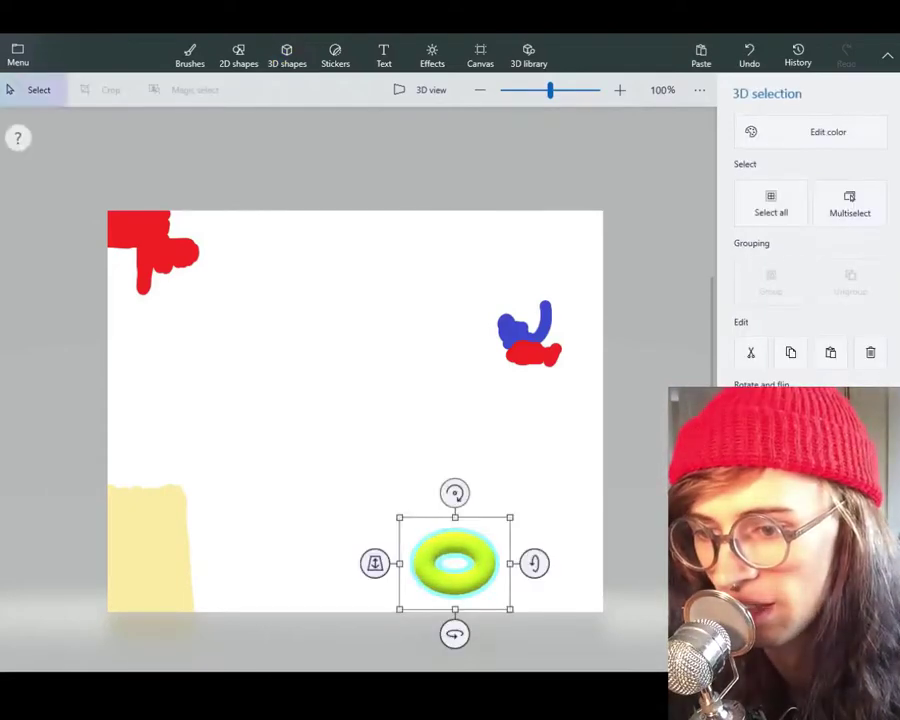
left_click_drag(455, 493, 424, 499)
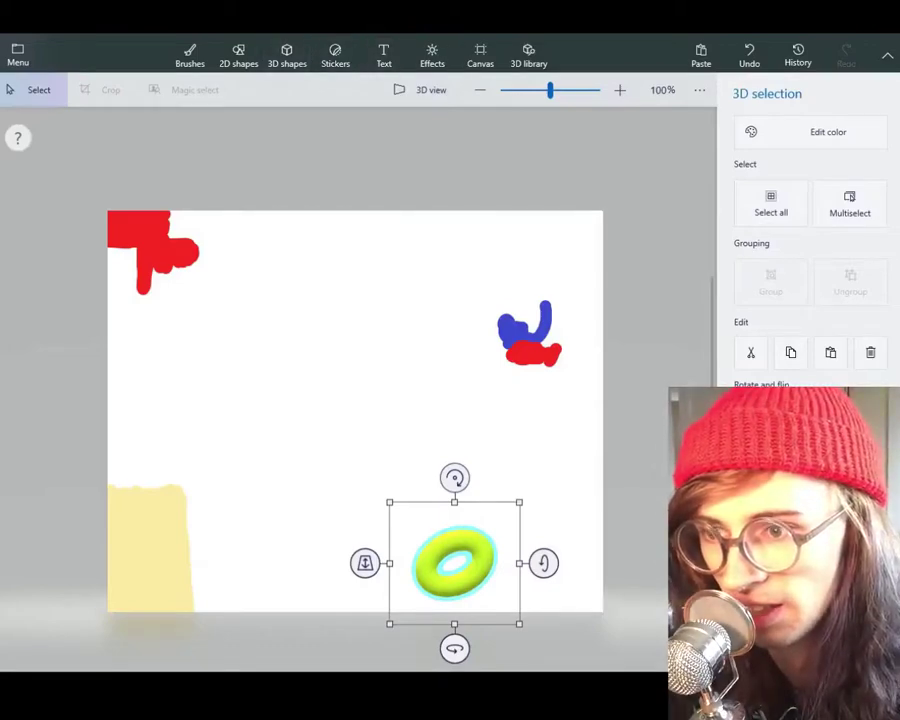
left_click_drag(364, 562, 364, 524)
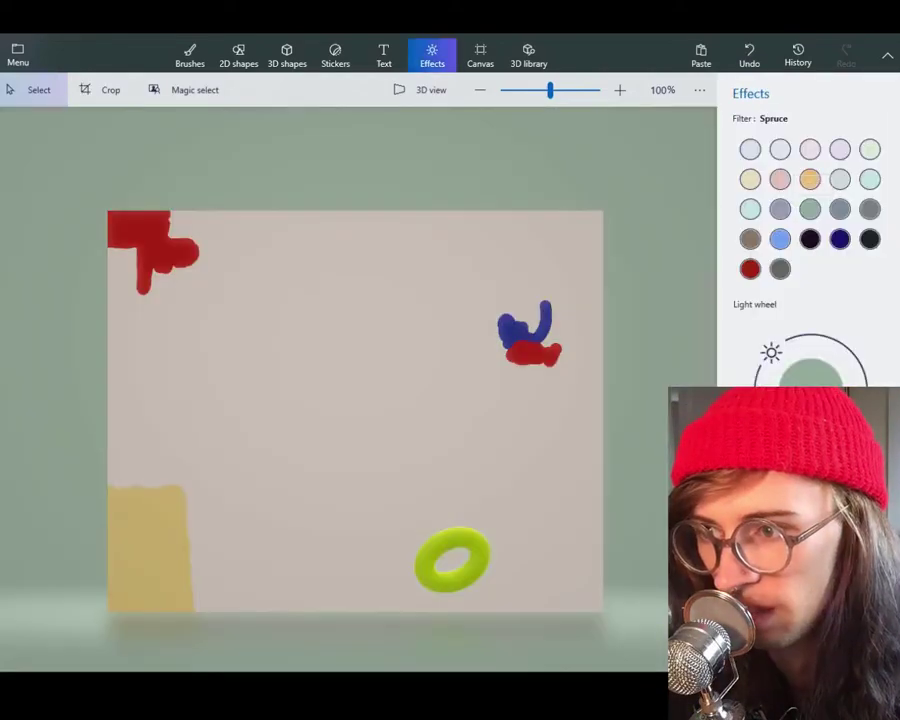
Step: Try several colour filters on the scene and apply the Candy filter
left_click(750, 239)
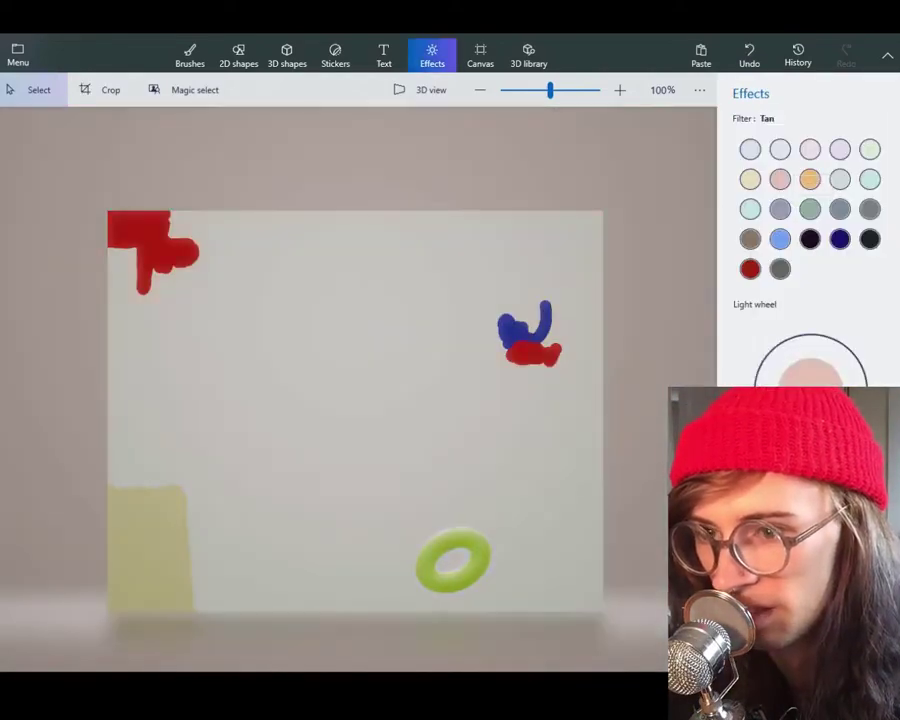
left_click(750, 179)
left_click(780, 149)
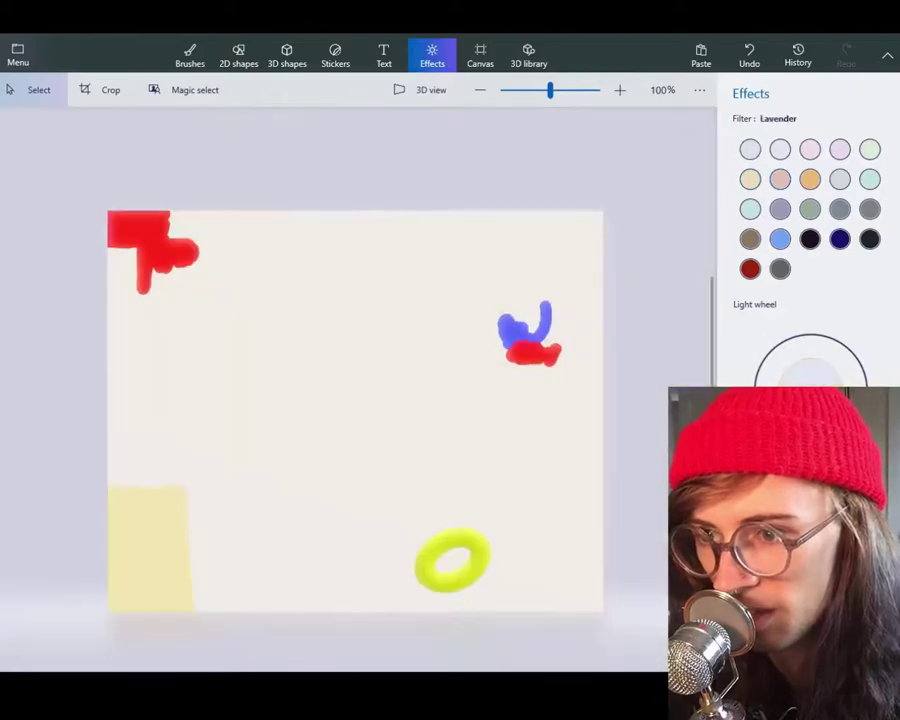
left_click(810, 148)
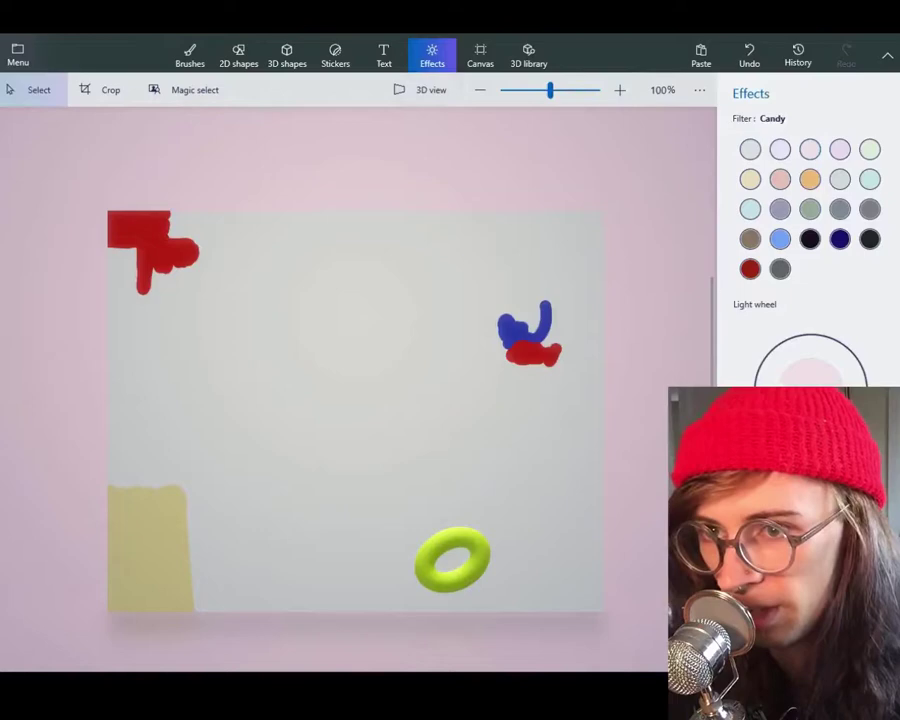
Step: Choose the Tube brush for 3D doodling and set its tube shape to the triangular profile
left_click(287, 55)
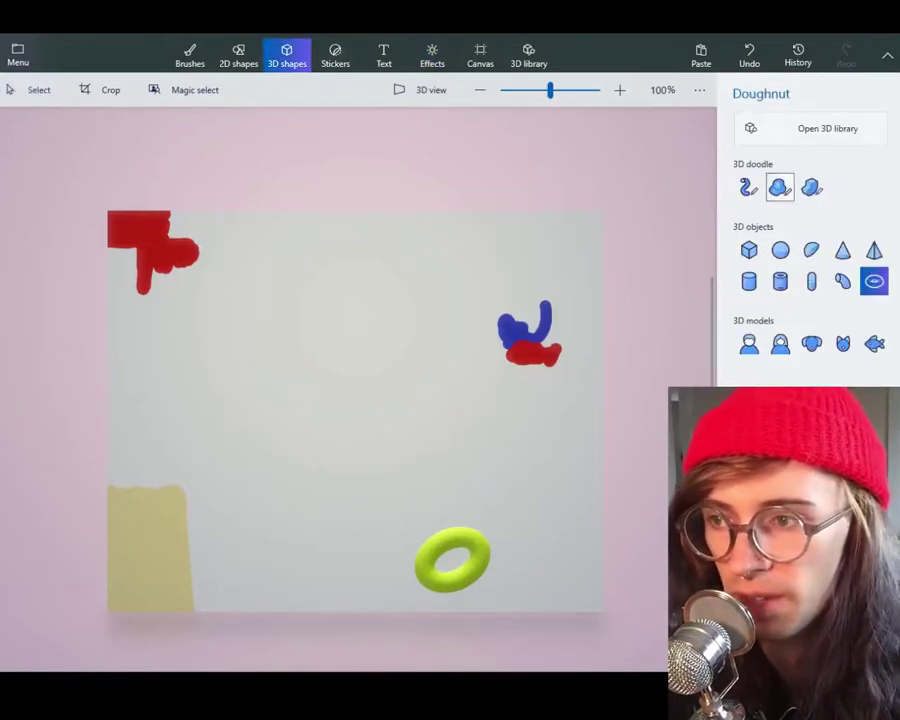
left_click(748, 187)
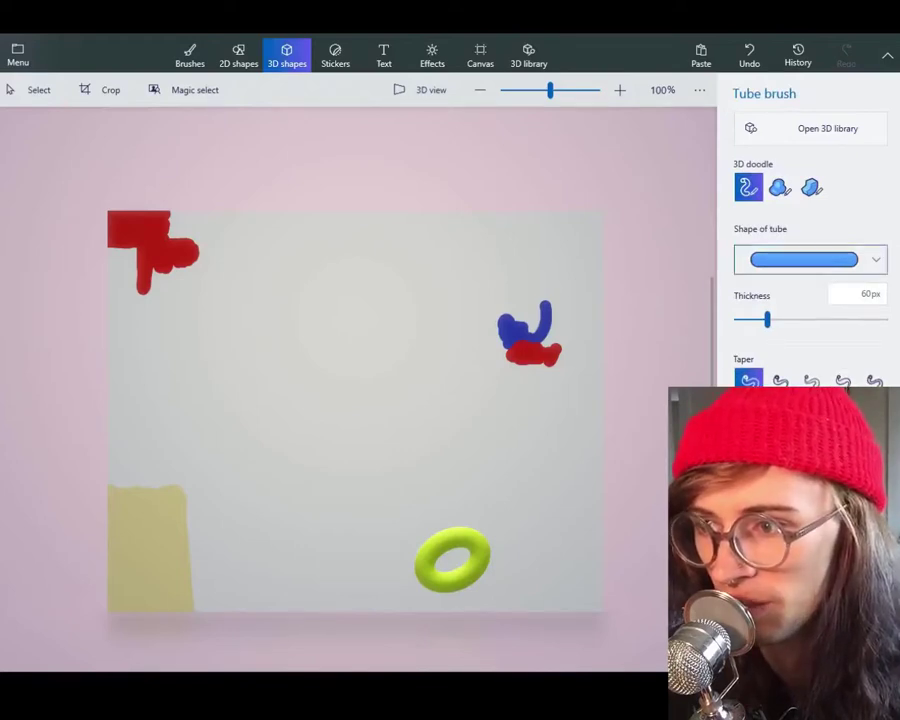
left_click(804, 259)
left_click(811, 311)
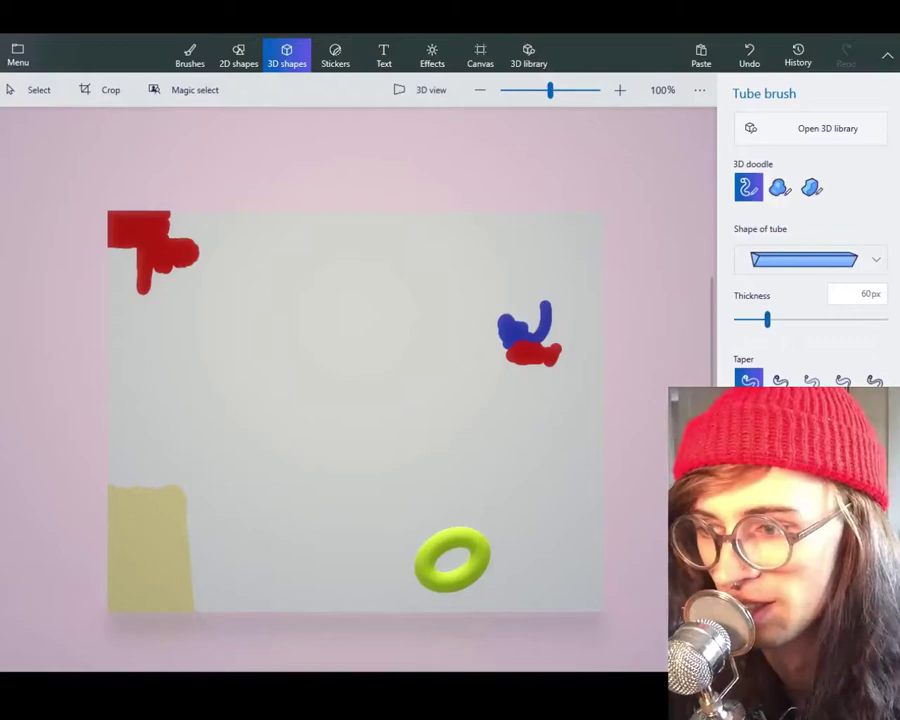
Step: Draw a 3D hemisphere below the red corner patch and rotate it so its flat face points to the upper right
left_click(811, 445)
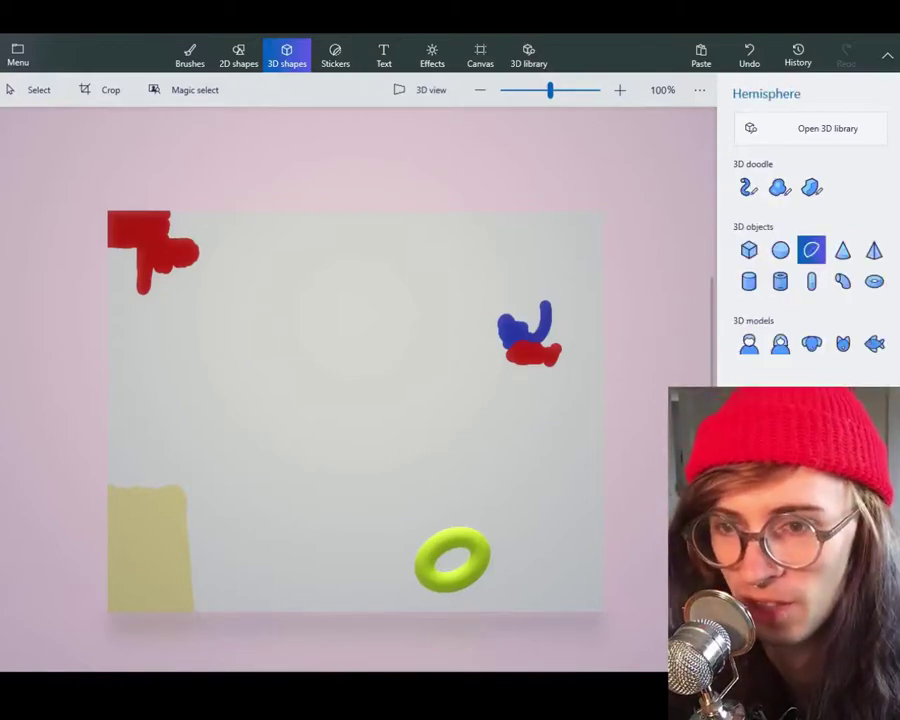
mouse_move(182, 313)
left_mouse_down()
mouse_move(217, 325)
mouse_move(271, 410)
mouse_move(209, 380)
mouse_move(239, 421)
mouse_move(250, 421)
left_mouse_up()
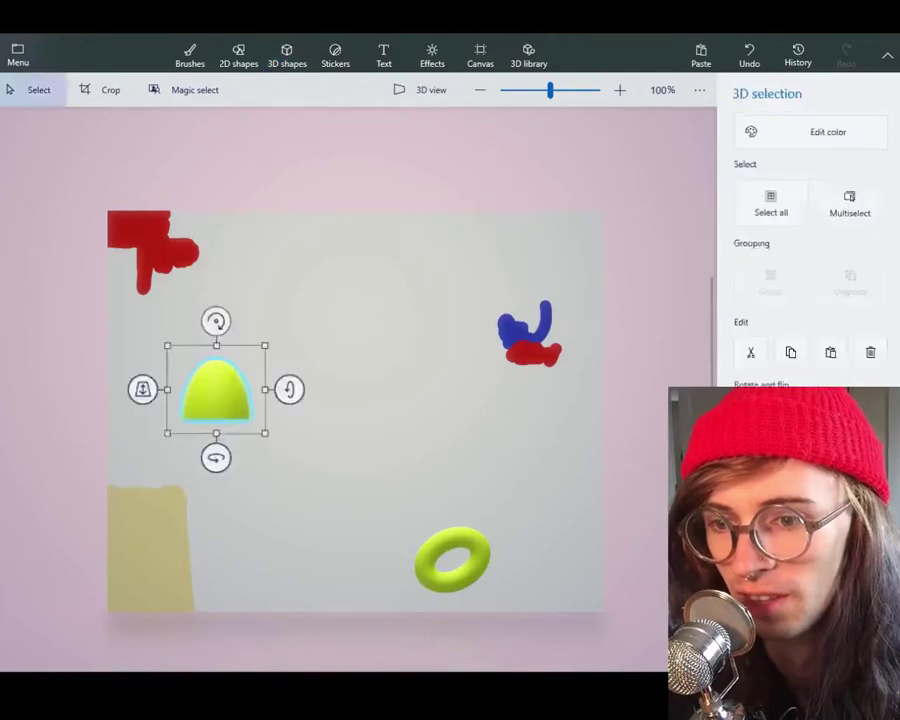
mouse_move(143, 389)
left_mouse_down()
mouse_move(141, 410)
mouse_move(144, 390)
left_mouse_up()
left_click_drag(217, 457, 275, 457)
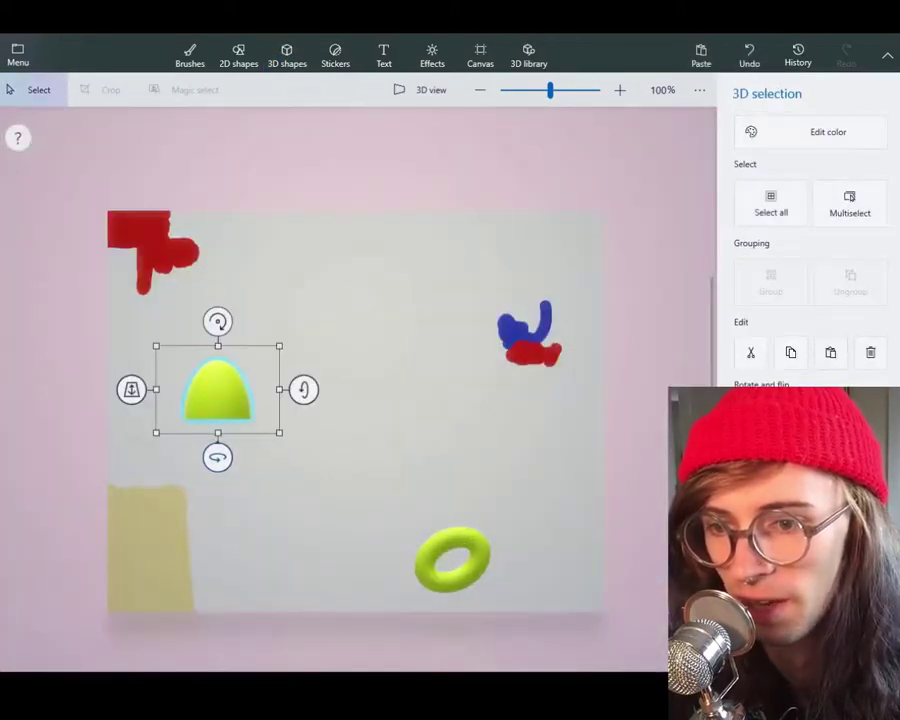
left_click_drag(217, 457, 226, 457)
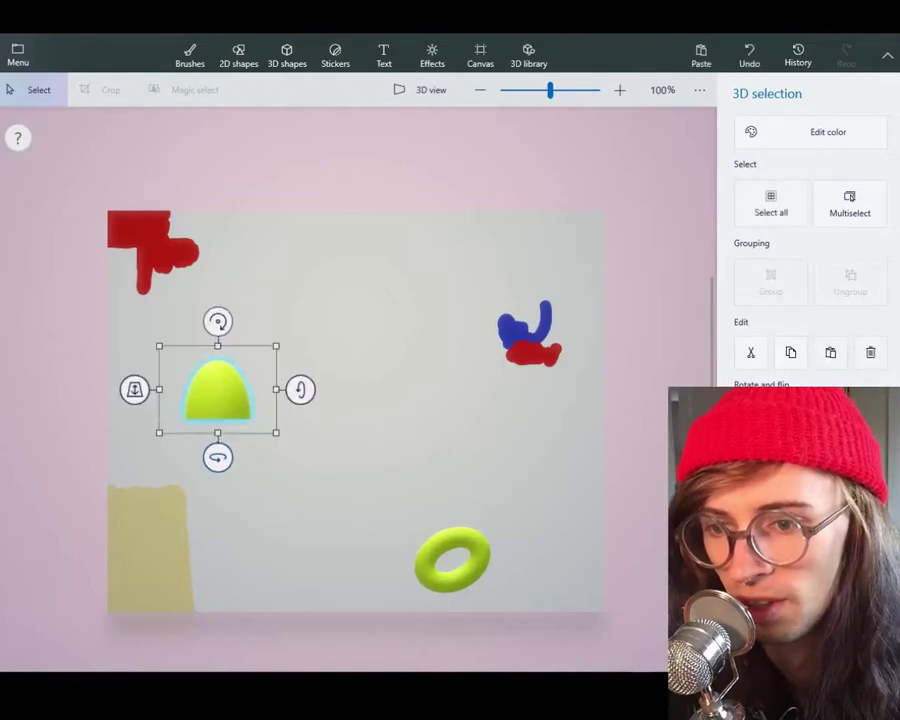
left_click_drag(277, 389, 308, 407)
left_click(221, 392)
left_click_drag(220, 480, 164, 483)
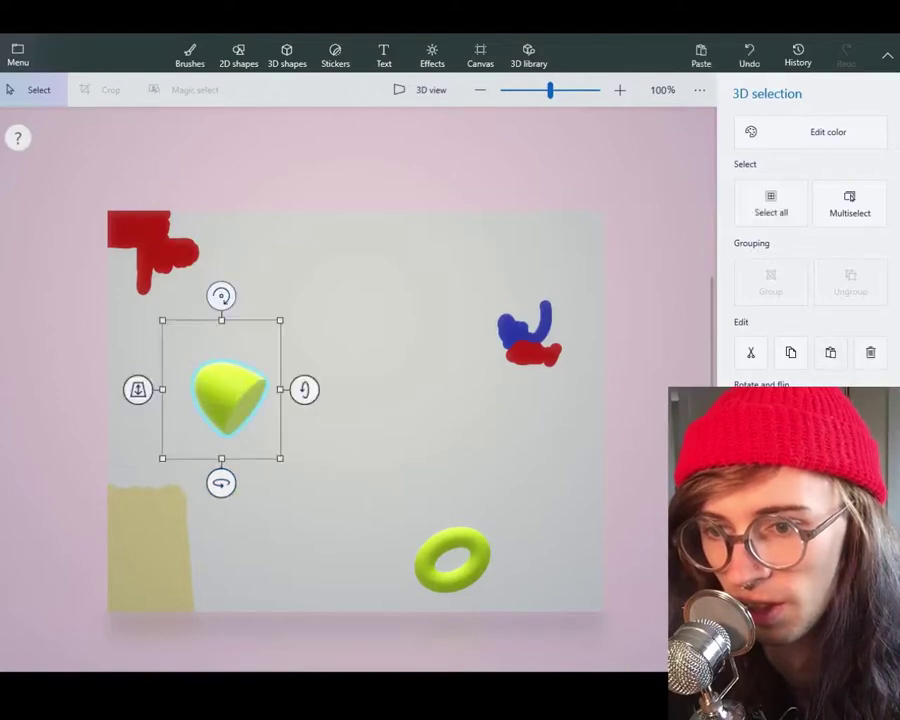
left_click_drag(221, 296, 128, 390)
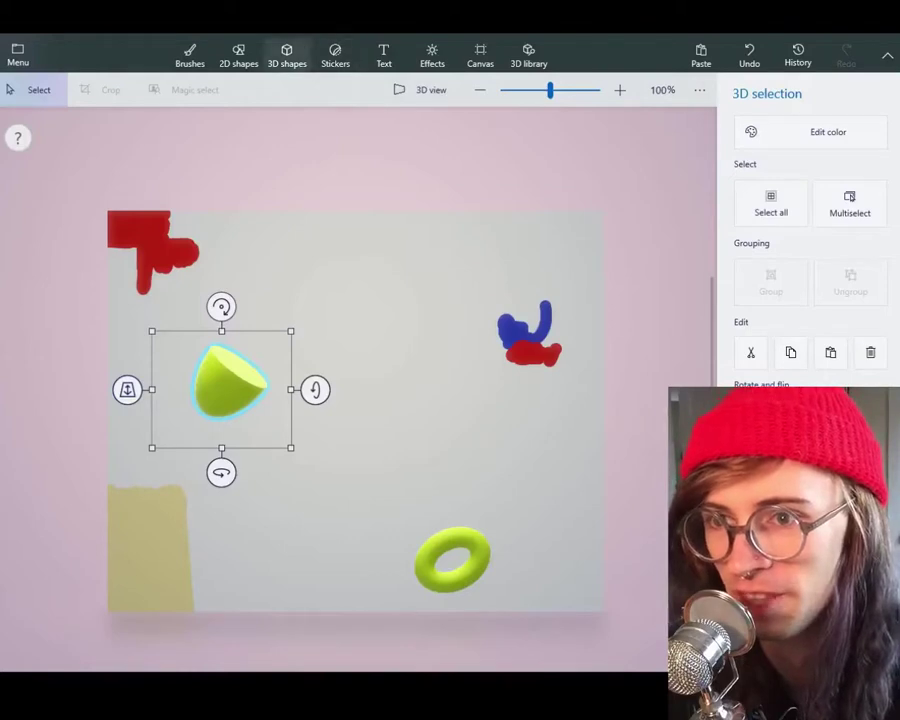
Step: Draw a large looping tube doodle with the triangular profile at 60 px thickness across the middle of the canvas
left_click(286, 55)
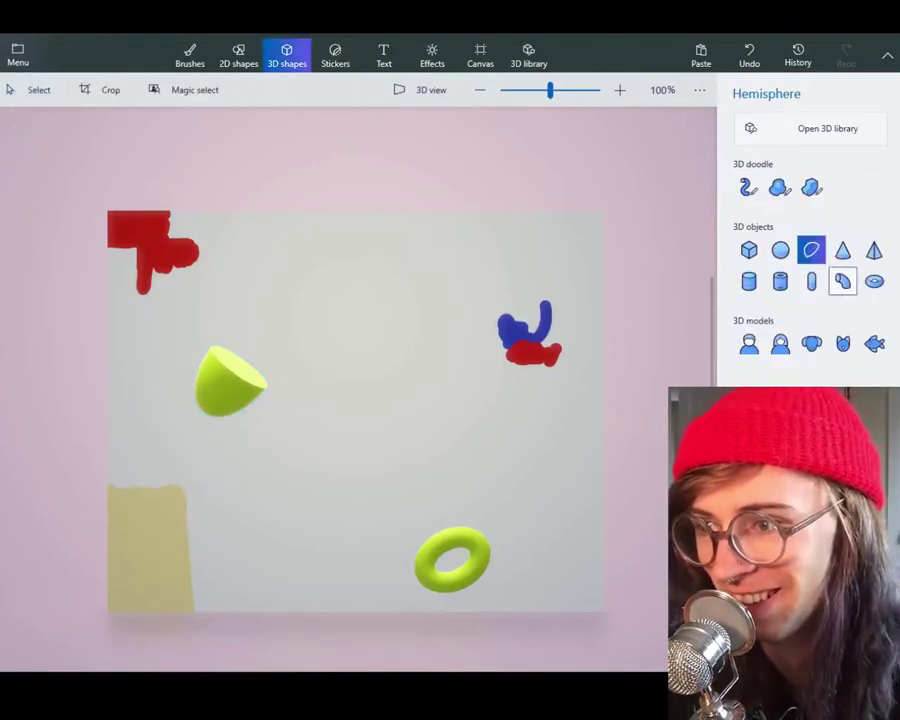
left_click(748, 187)
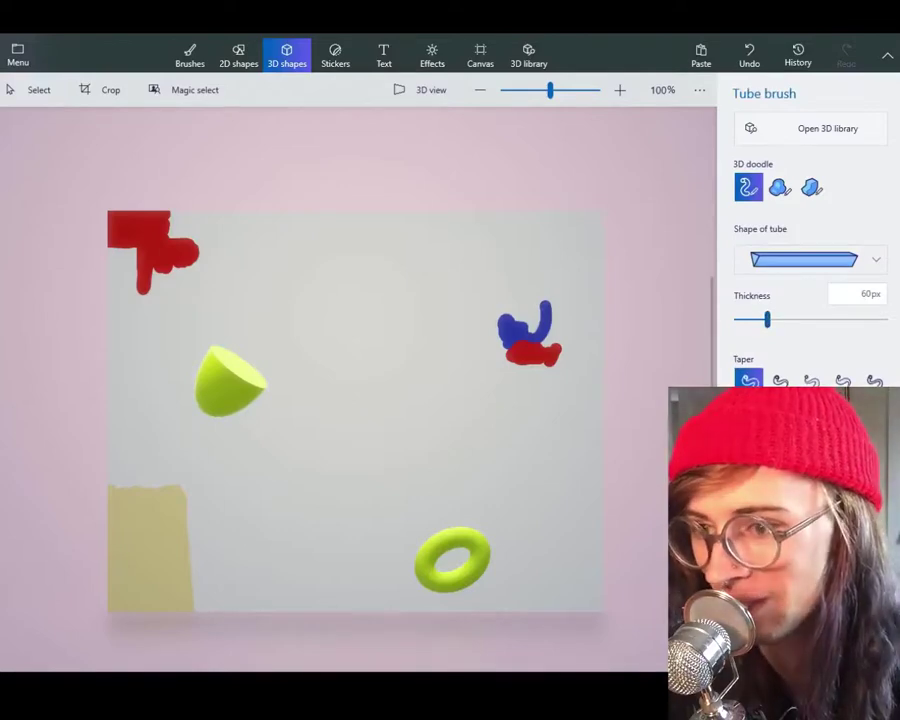
mouse_move(378, 430)
left_mouse_down()
mouse_move(471, 383)
mouse_move(468, 452)
left_mouse_up()
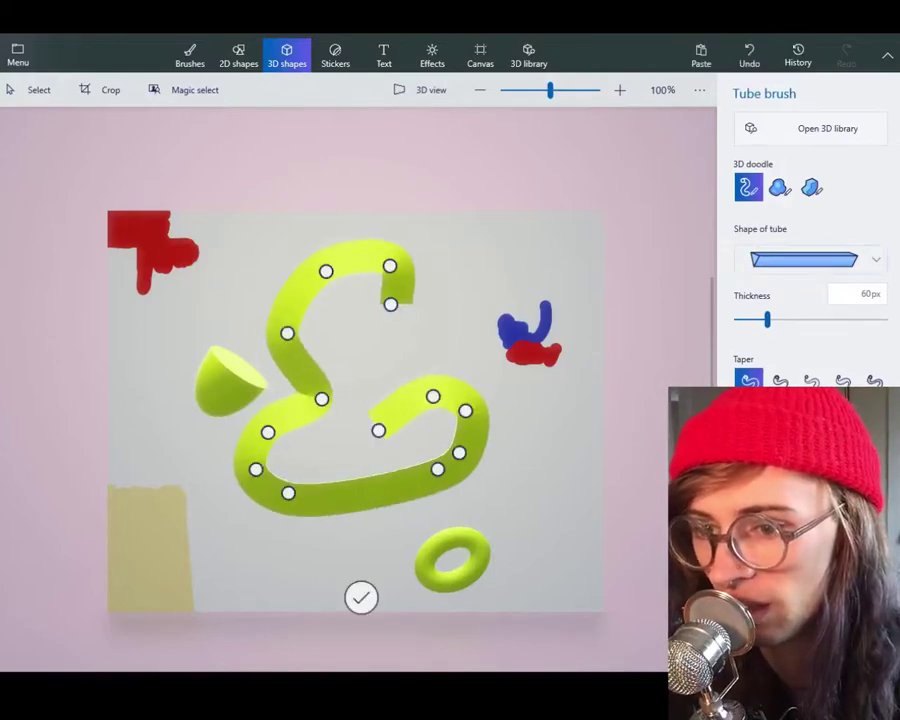
left_click(361, 598)
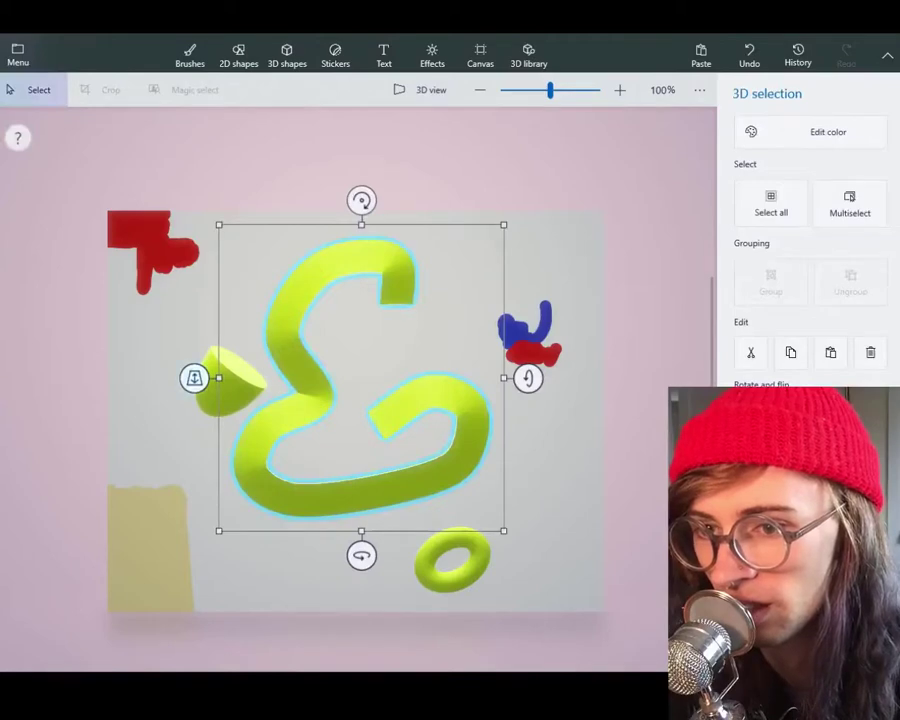
Step: Tilt the tube doodle backward, then shrink it and place it over the yellow block
left_click_drag(528, 378, 527, 318)
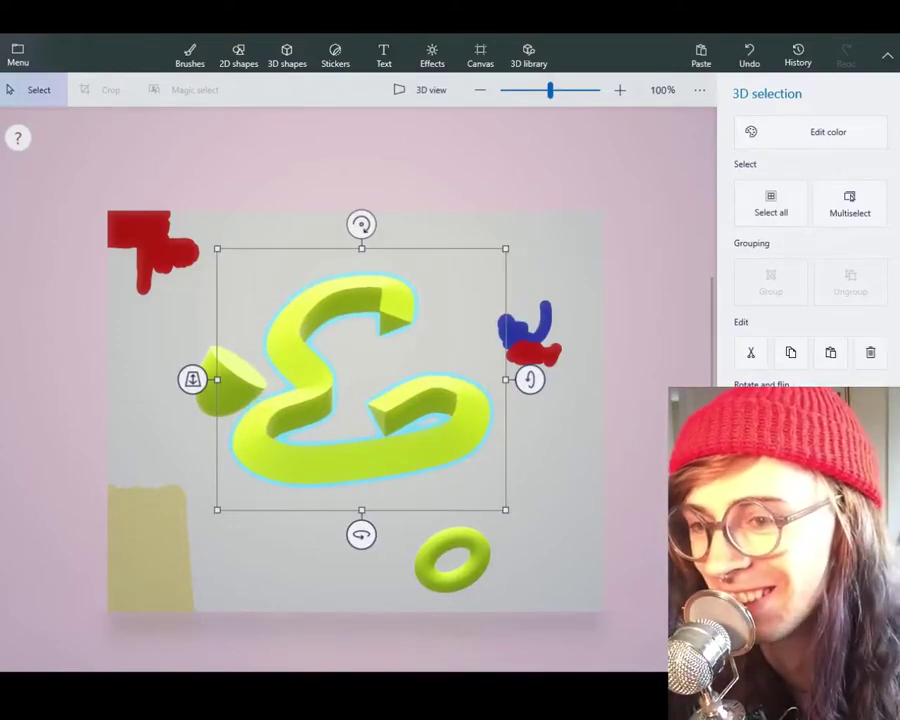
left_click_drag(243, 482, 163, 560)
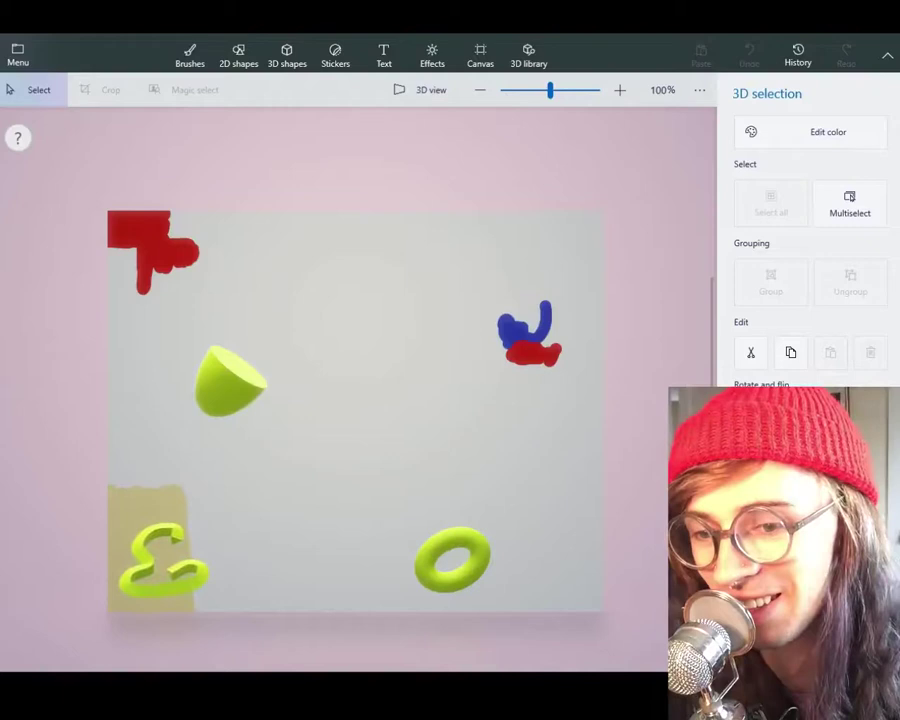
key("ctrl+y")
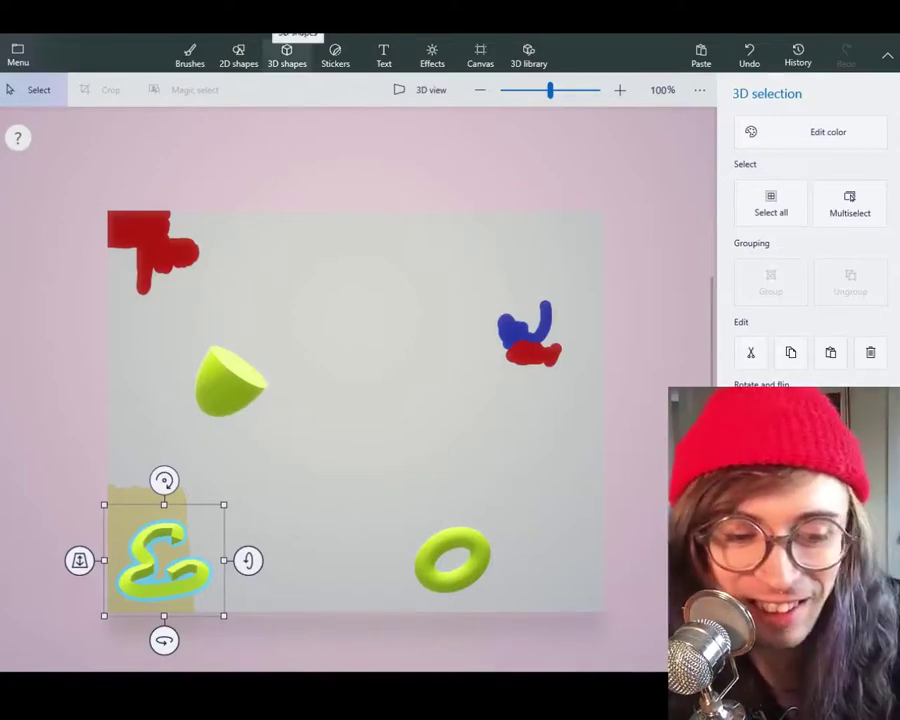
Step: Draw a rotated black moon outline above the torus with a 10 px line, and stamp an overlapping copy slightly below it
left_click(238, 55)
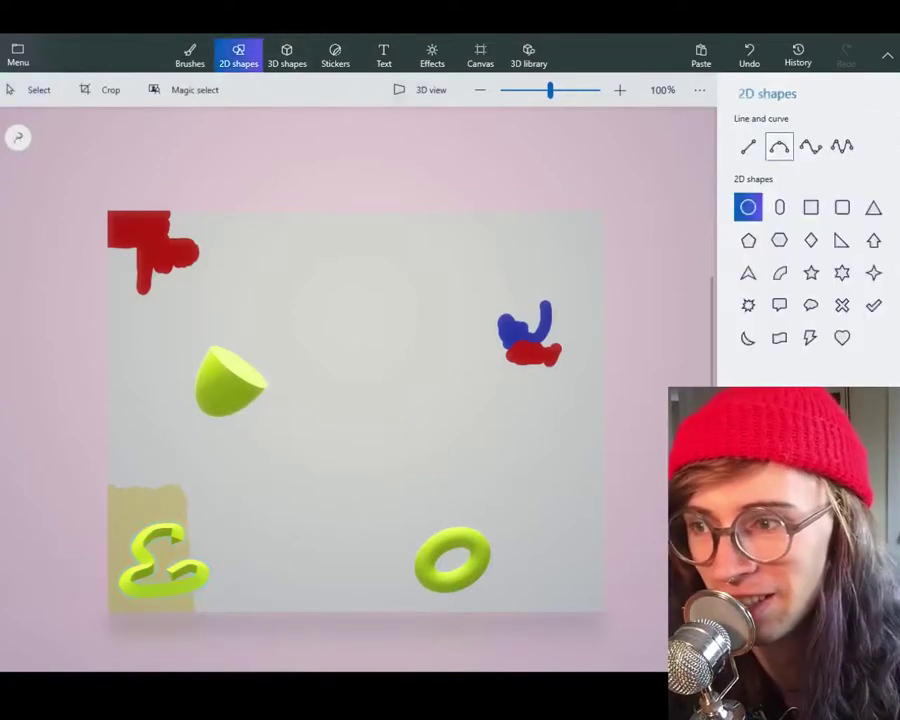
left_click(747, 337)
left_click_drag(477, 416, 551, 510)
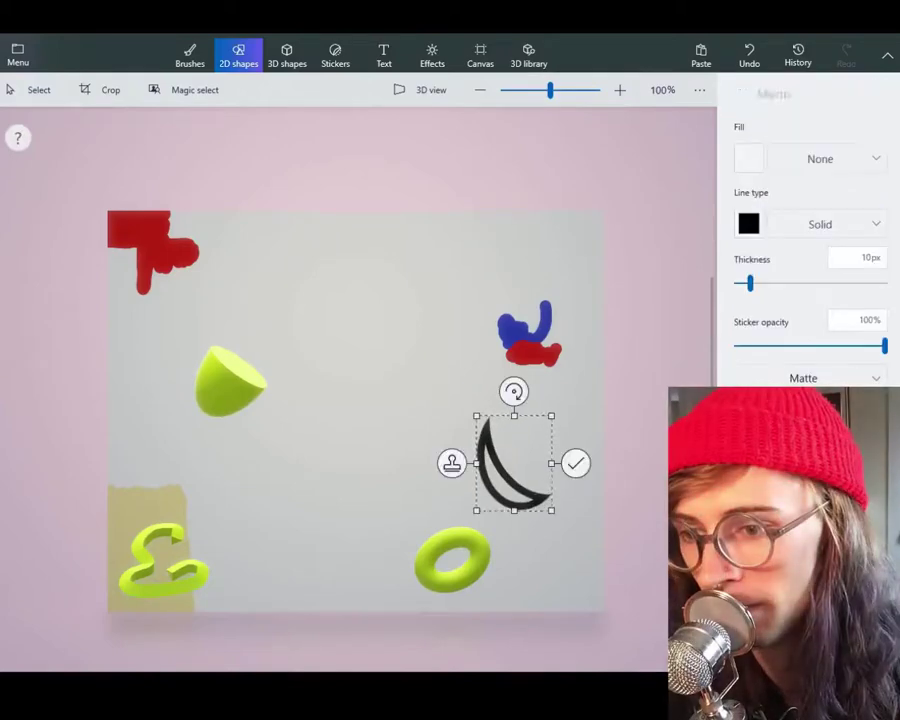
left_click_drag(514, 391, 581, 440)
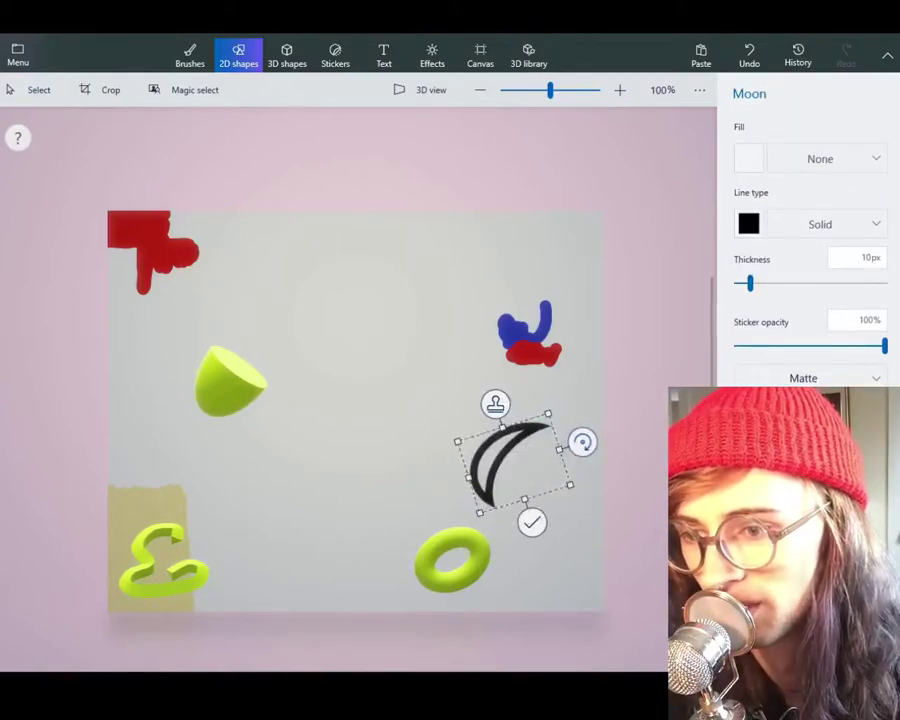
left_click(496, 405)
left_click_drag(521, 470, 533, 497)
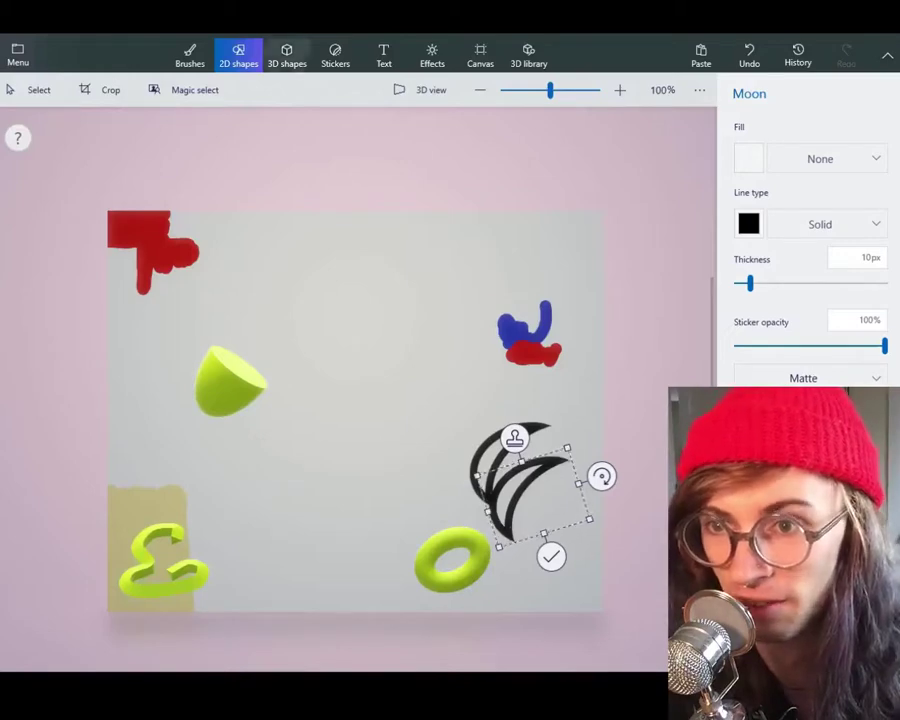
Step: Draw a short straight 3D tube with the round profile beside the hemisphere and tilt it to expose its lower end face
left_click(287, 55)
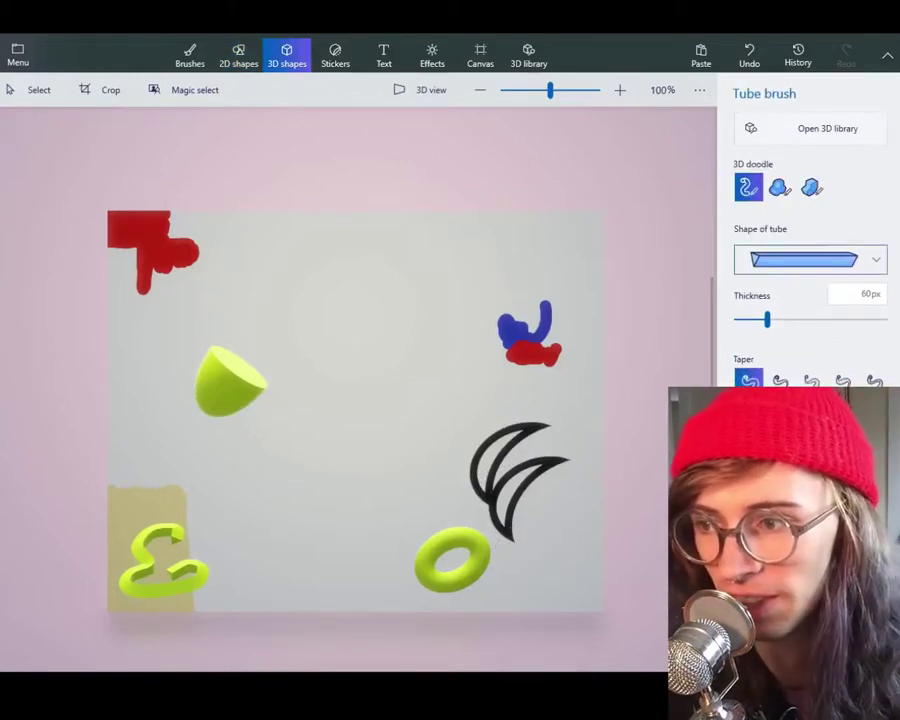
left_click(805, 259)
left_click(811, 239)
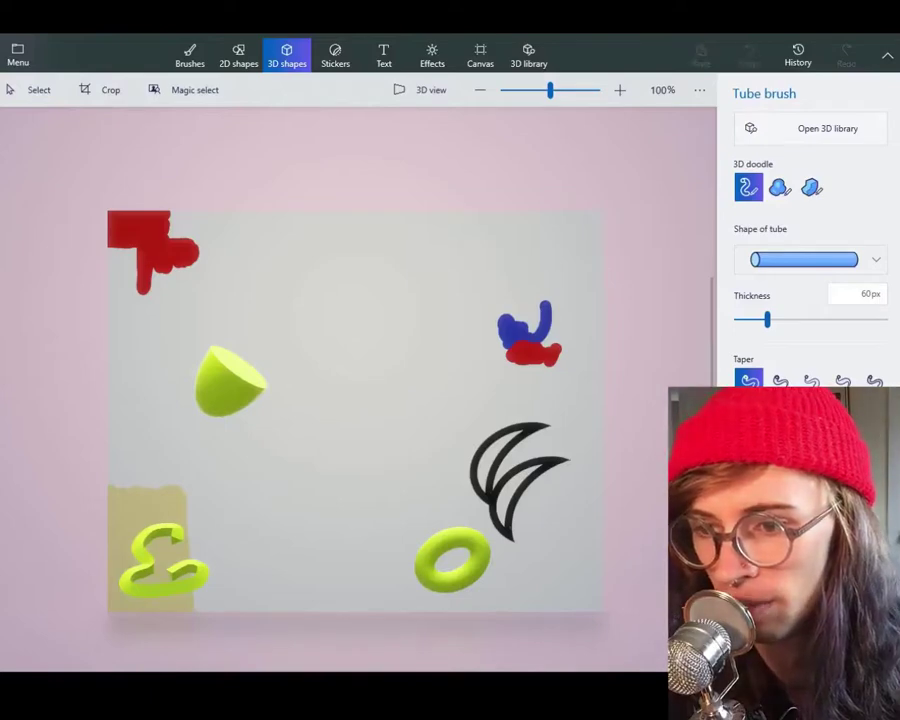
left_click_drag(293, 370, 309, 301)
left_click(299, 472)
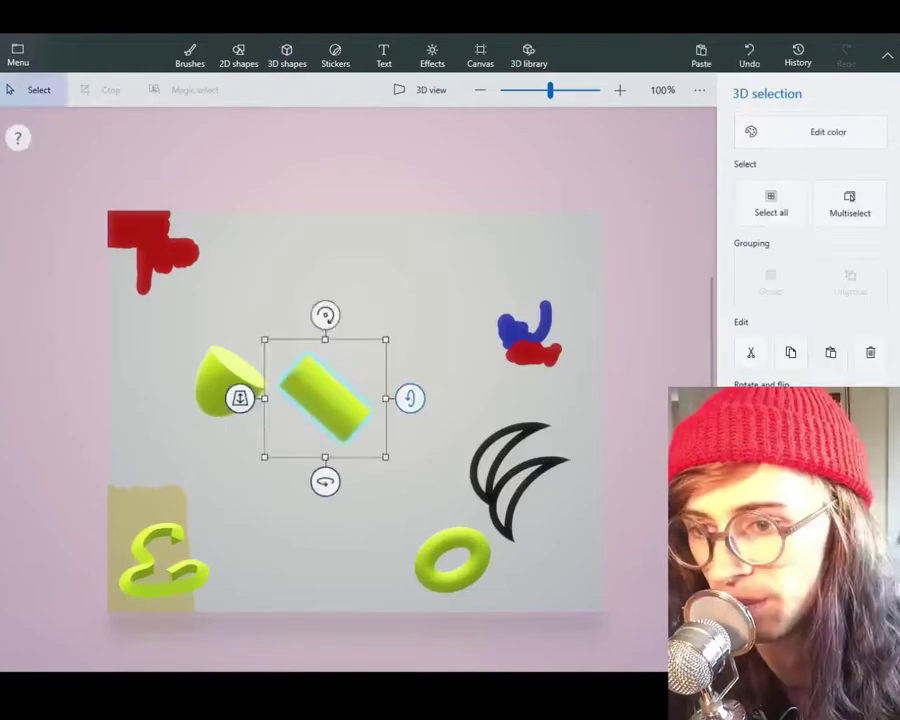
mouse_move(410, 396)
left_mouse_down()
mouse_move(410, 368)
mouse_move(410, 398)
left_mouse_up()
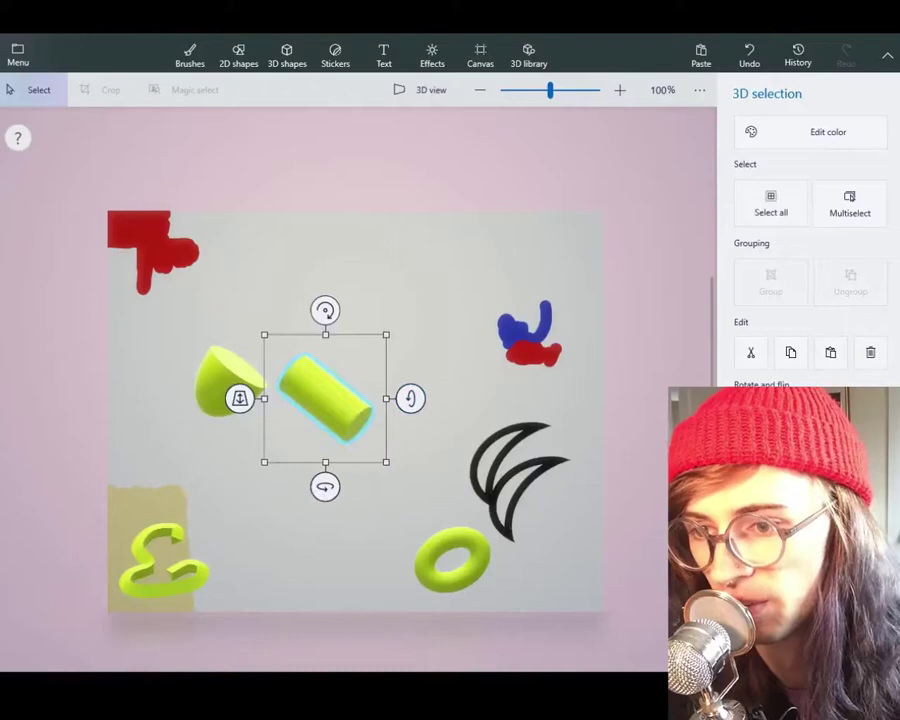
Step: Set the Tube brush thickness to 93 px
left_click(287, 55)
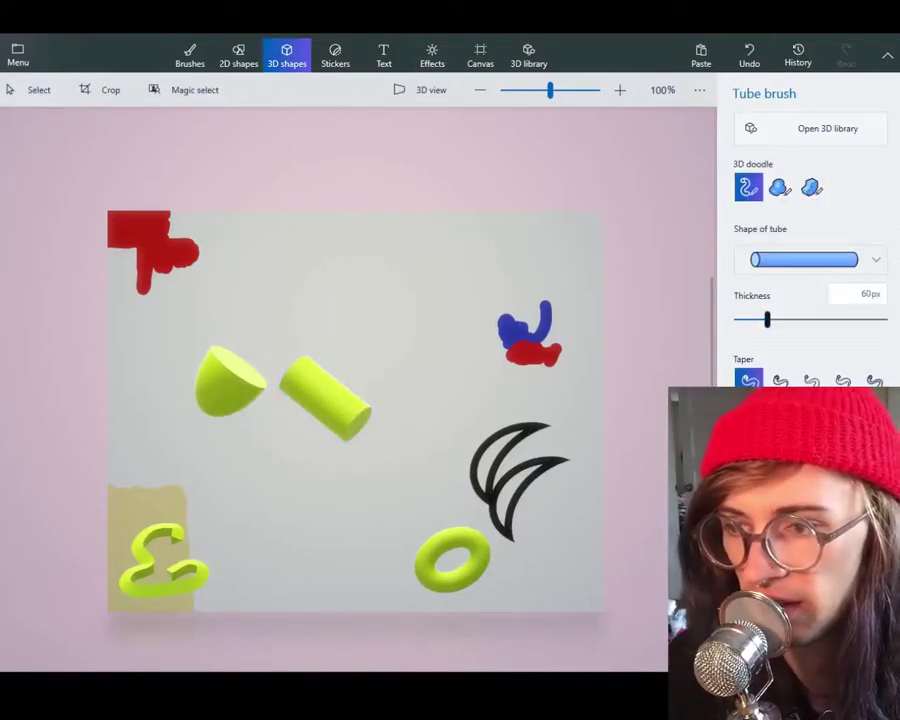
left_click_drag(767, 320, 788, 319)
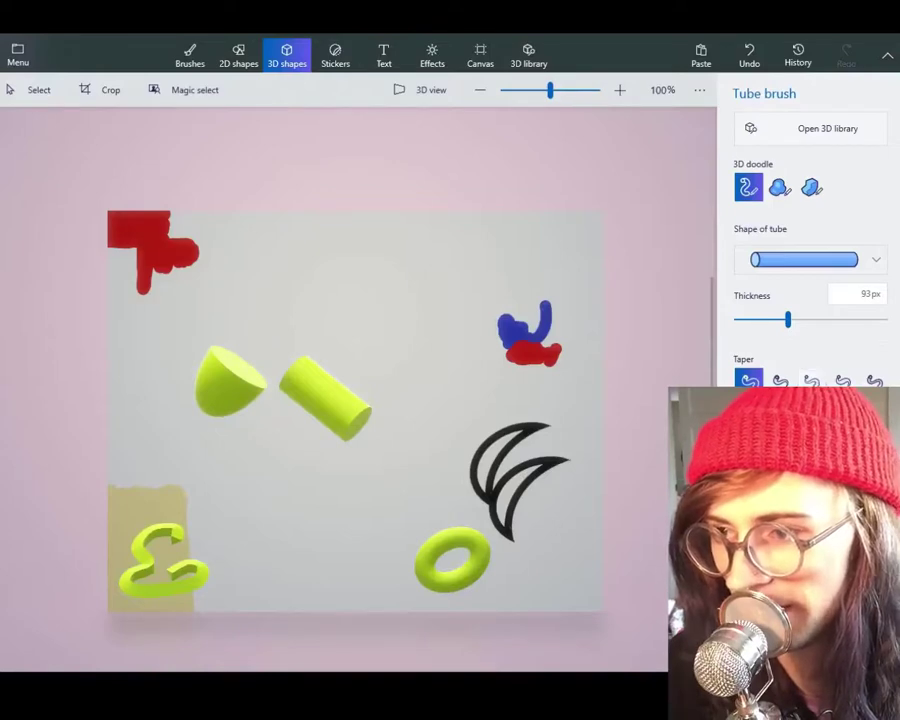
Step: Spray purple patches around the torus and over the upper moon with the Spray can at 147 px and 25% opacity
left_click(190, 55)
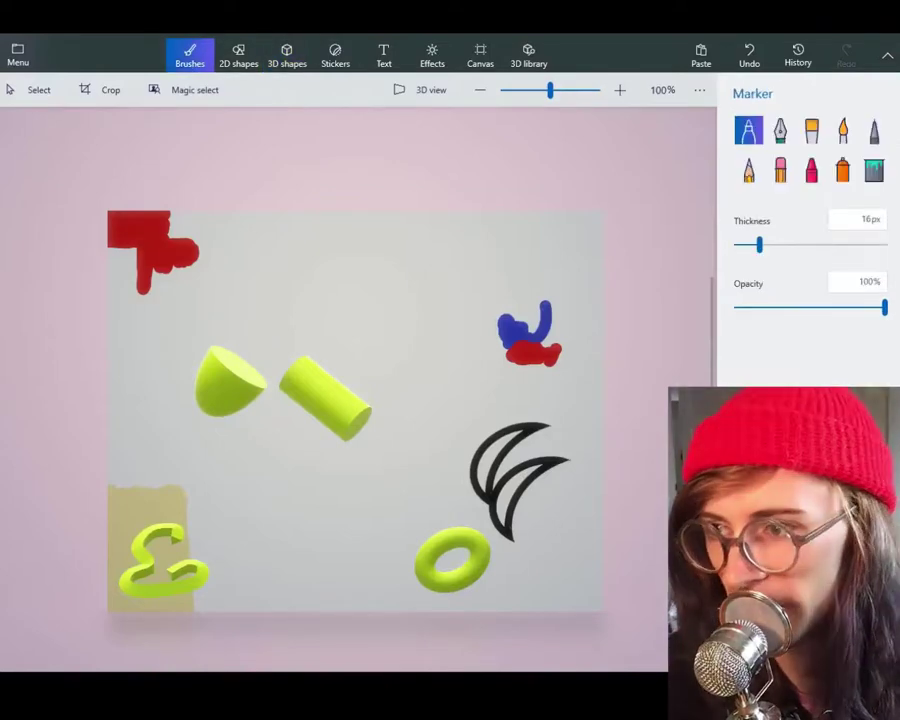
left_click(842, 170)
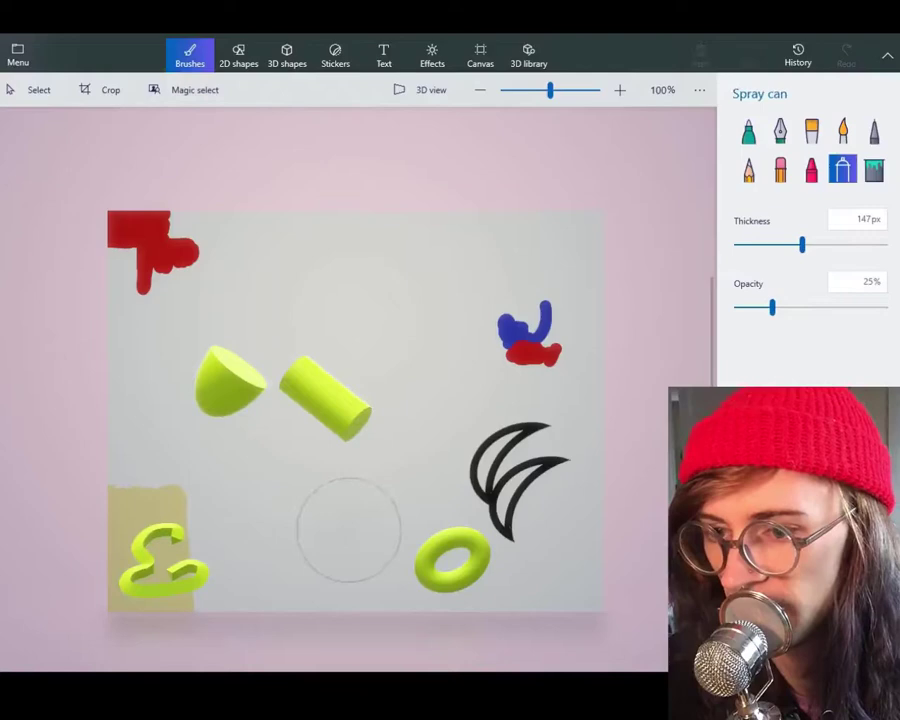
mouse_move(349, 526)
left_mouse_down()
mouse_move(394, 525)
mouse_move(369, 540)
mouse_move(424, 560)
mouse_move(500, 550)
left_mouse_up()
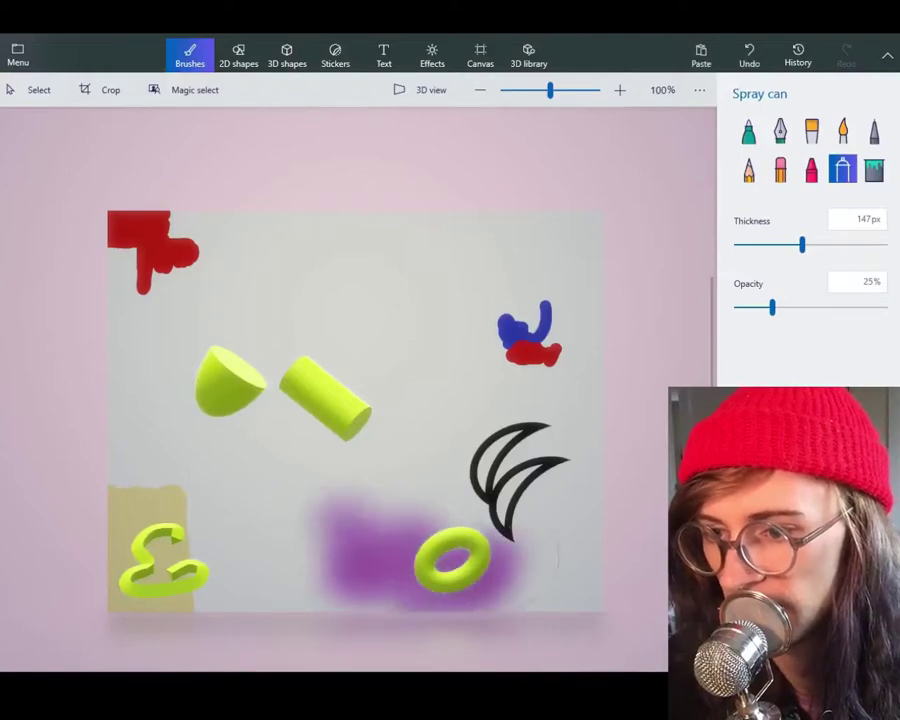
mouse_move(545, 482)
left_mouse_down()
mouse_move(501, 426)
mouse_move(518, 439)
mouse_move(488, 424)
mouse_move(528, 430)
left_mouse_up()
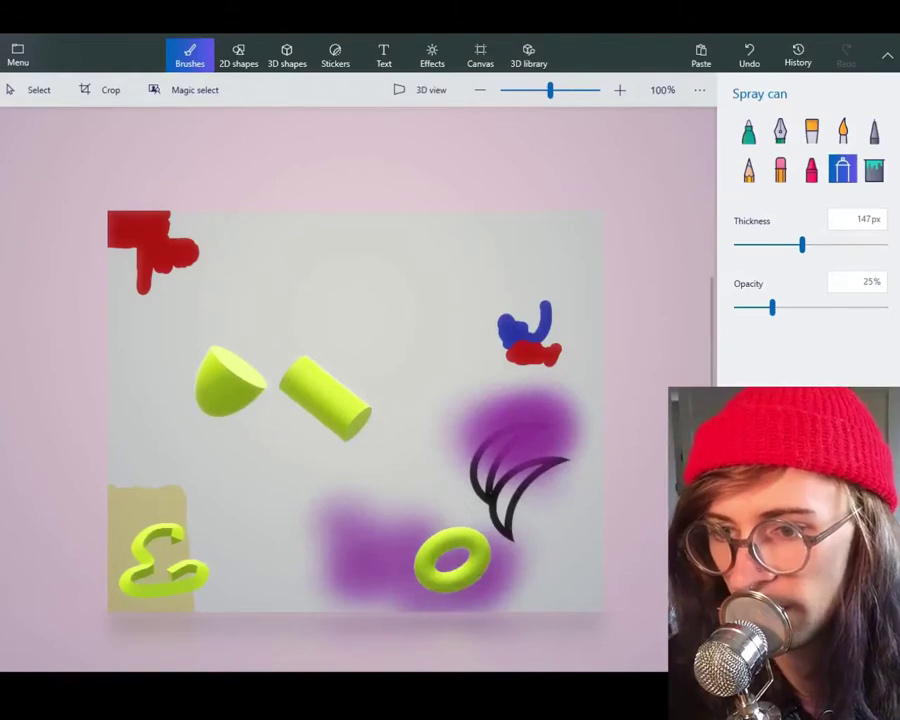
Step: Spray purple over the hemisphere, the short tube, the middle of the canvas and the red corner patch
left_click_drag(244, 384, 250, 388)
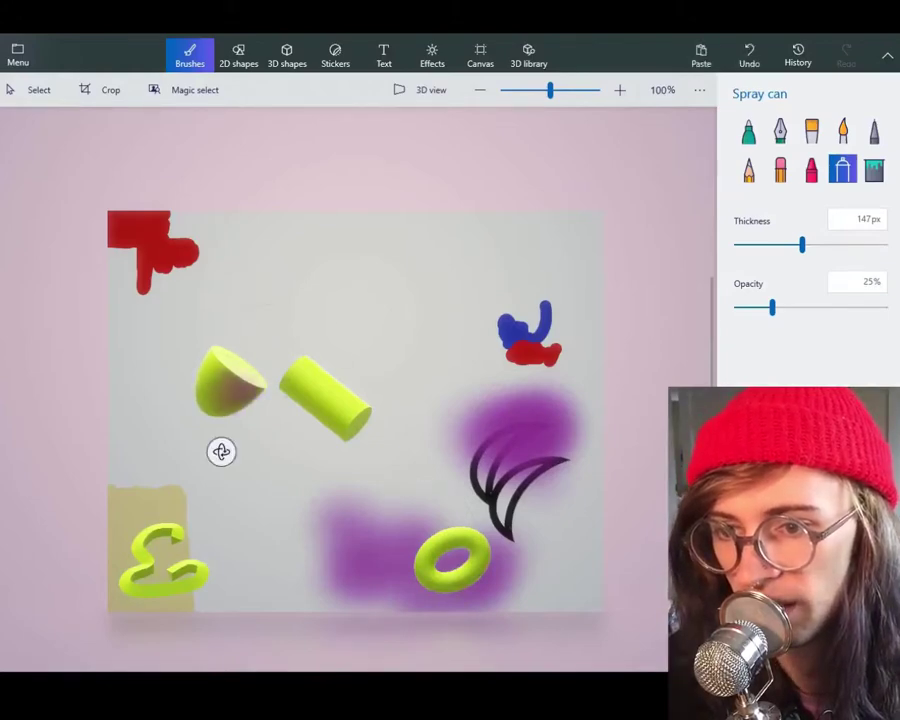
left_click_drag(221, 451, 221, 450)
left_click_drag(324, 464, 324, 466)
left_click_drag(378, 421, 372, 420)
mouse_move(360, 310)
left_mouse_down()
mouse_move(380, 322)
mouse_move(372, 335)
mouse_move(448, 390)
mouse_move(432, 412)
left_mouse_up()
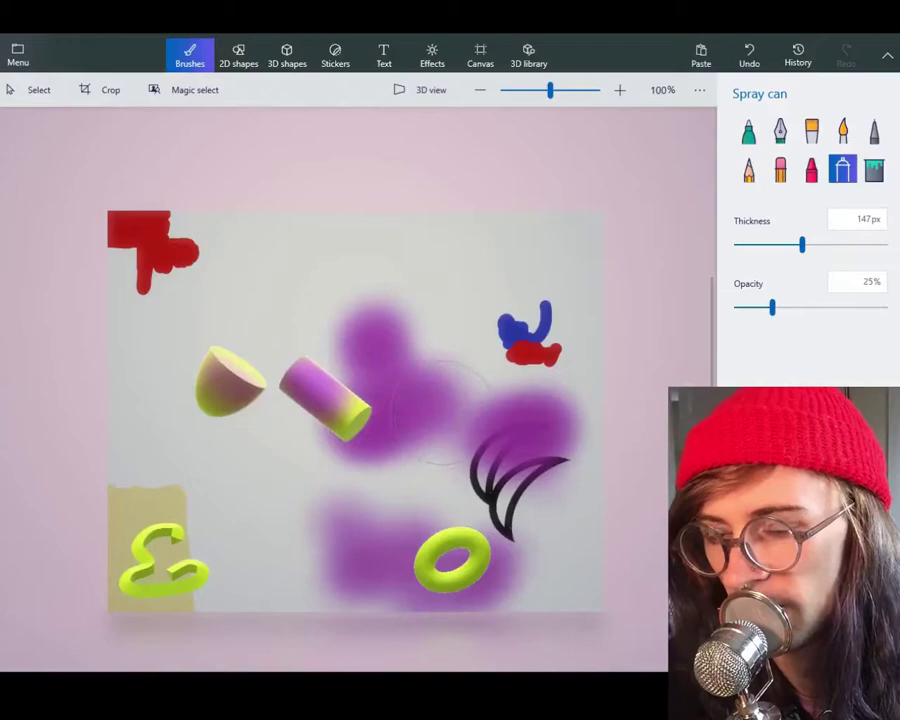
mouse_move(126, 312)
left_mouse_down()
mouse_move(140, 277)
mouse_move(135, 240)
left_mouse_up()
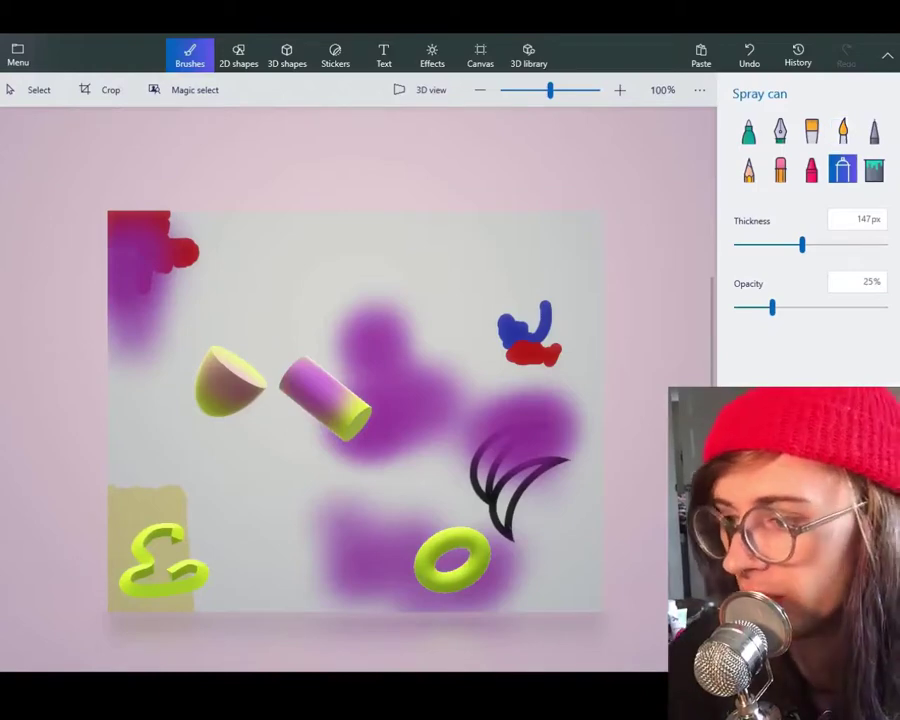
Step: Spray orange over the canvas's upper-right corner with the Spray can at 85 px, spreading along its top and right edges
left_click_drag(802, 245, 769, 245)
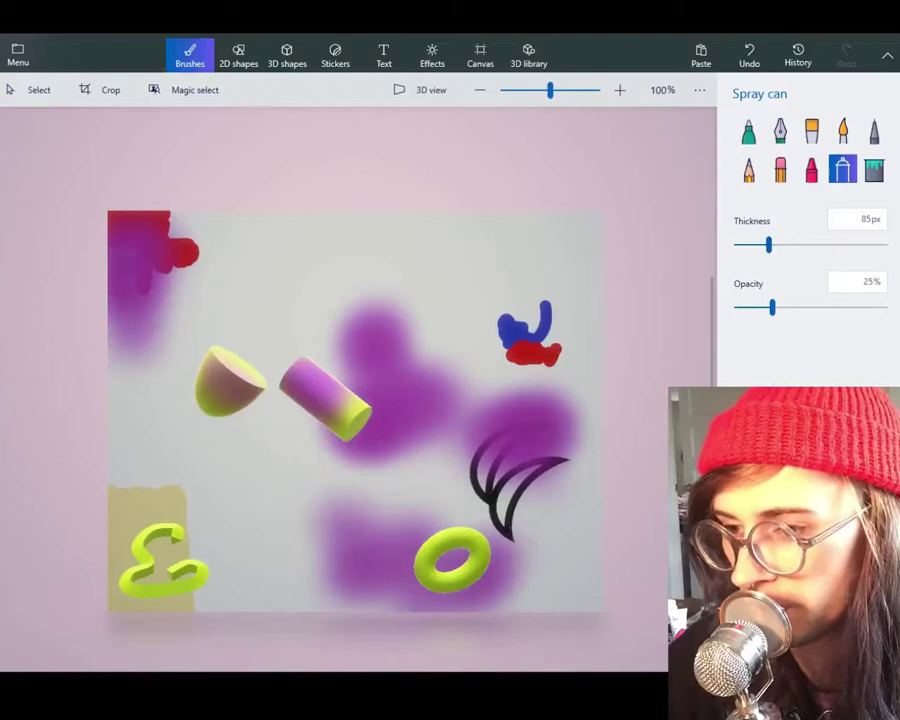
mouse_move(565, 237)
left_mouse_down()
mouse_move(575, 237)
mouse_move(468, 232)
mouse_move(575, 250)
mouse_move(588, 268)
mouse_move(590, 365)
left_mouse_up()
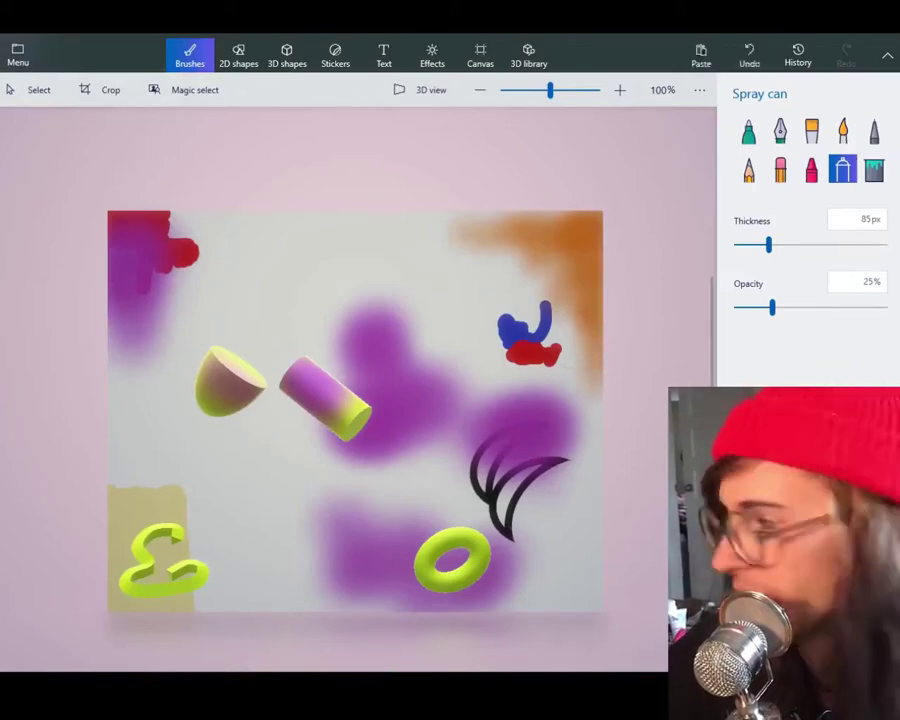
left_click_drag(500, 236, 535, 248)
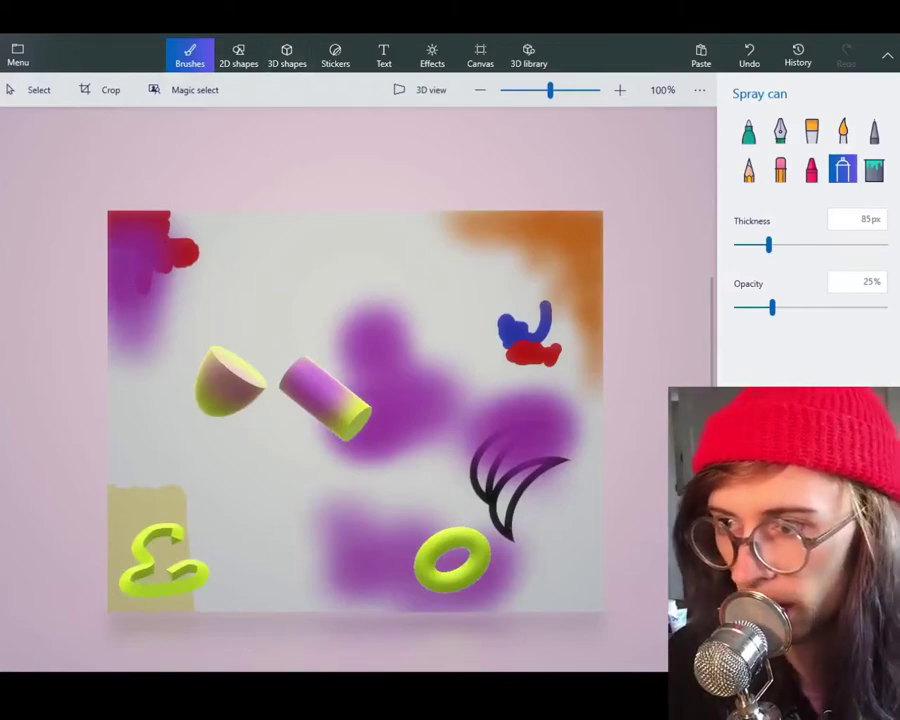
Step: Paint a textured turquoise patch along the canvas's top edge beside the red corner patch using the Oil brush at 70 px
left_click(780, 169)
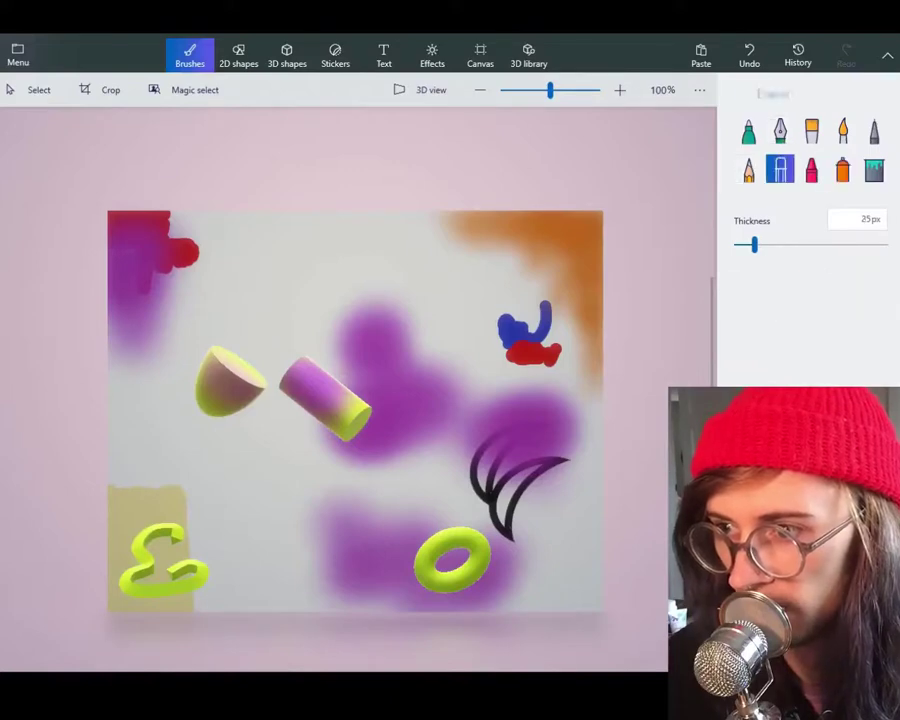
left_click(749, 169)
left_click(812, 131)
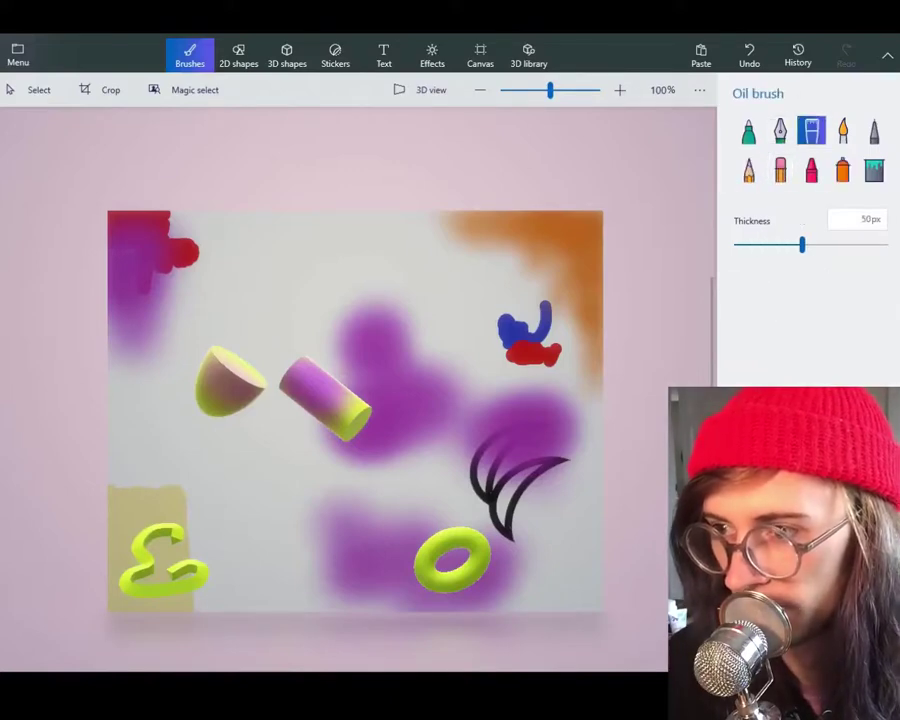
left_click_drag(803, 244, 836, 244)
mouse_move(306, 292)
left_mouse_down()
mouse_move(291, 298)
mouse_move(244, 268)
mouse_move(214, 270)
mouse_move(213, 220)
mouse_move(192, 211)
left_mouse_up()
left_click_drag(252, 212, 277, 218)
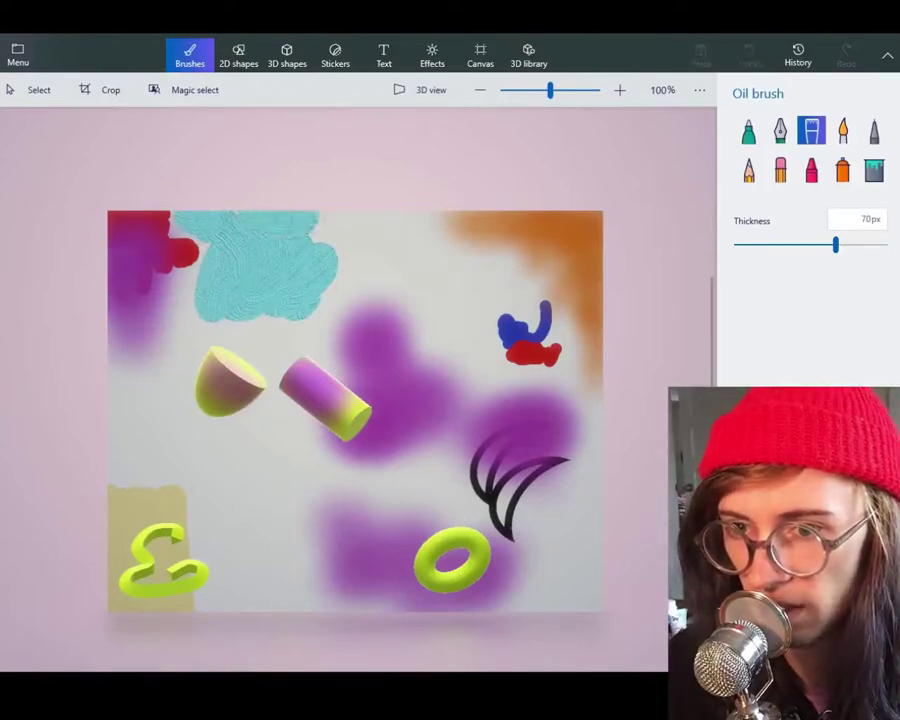
left_click_drag(195, 165, 195, 165)
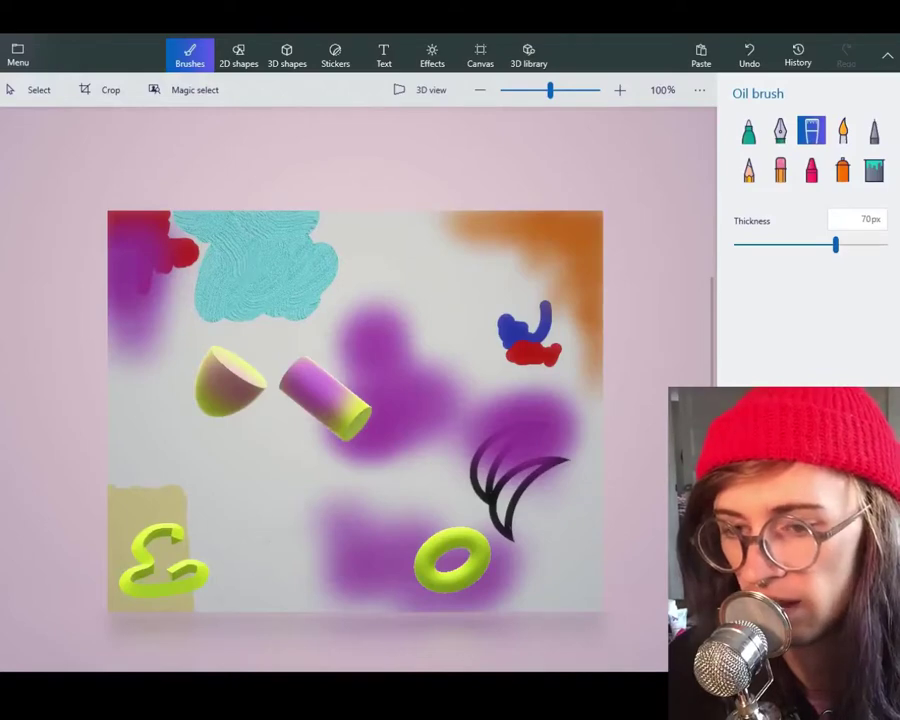
Step: Paint two turquoise oil blocks along the canvas's bottom edge, one beside the yellow block and one in the lower-right corner
mouse_move(232, 590)
left_mouse_down()
mouse_move(230, 525)
mouse_move(215, 557)
mouse_move(200, 497)
mouse_move(210, 482)
mouse_move(225, 487)
mouse_move(245, 502)
mouse_move(245, 517)
mouse_move(225, 467)
mouse_move(285, 492)
mouse_move(290, 592)
mouse_move(305, 572)
mouse_move(332, 602)
mouse_move(325, 479)
mouse_move(300, 479)
mouse_move(295, 537)
mouse_move(285, 494)
left_mouse_up()
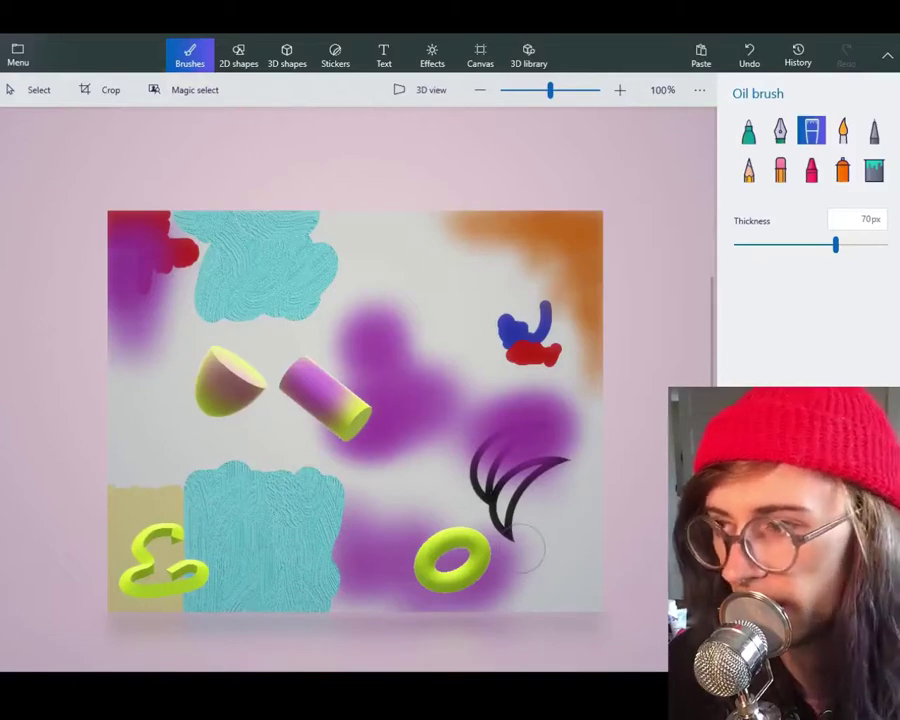
mouse_move(528, 548)
left_mouse_down()
mouse_move(518, 512)
mouse_move(516, 603)
mouse_move(535, 565)
mouse_move(560, 560)
mouse_move(578, 570)
mouse_move(585, 560)
mouse_move(578, 522)
mouse_move(586, 512)
mouse_move(570, 506)
mouse_move(578, 534)
mouse_move(540, 526)
left_mouse_up()
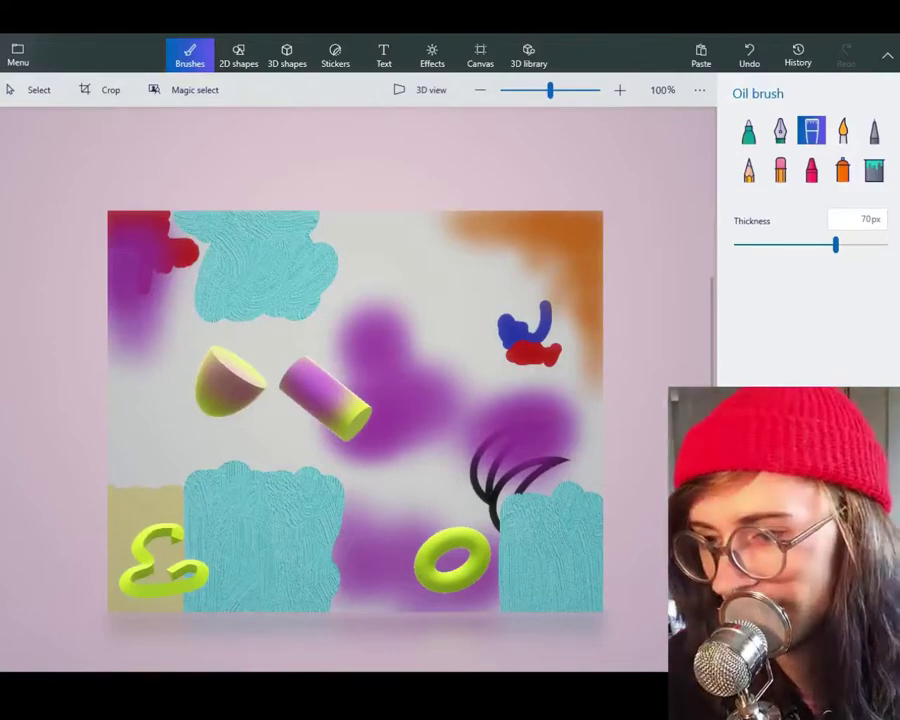
Step: Paint purple oil patches from the short tube down to the torus and along the left edge above the yellow block
left_click_drag(332, 495, 400, 495)
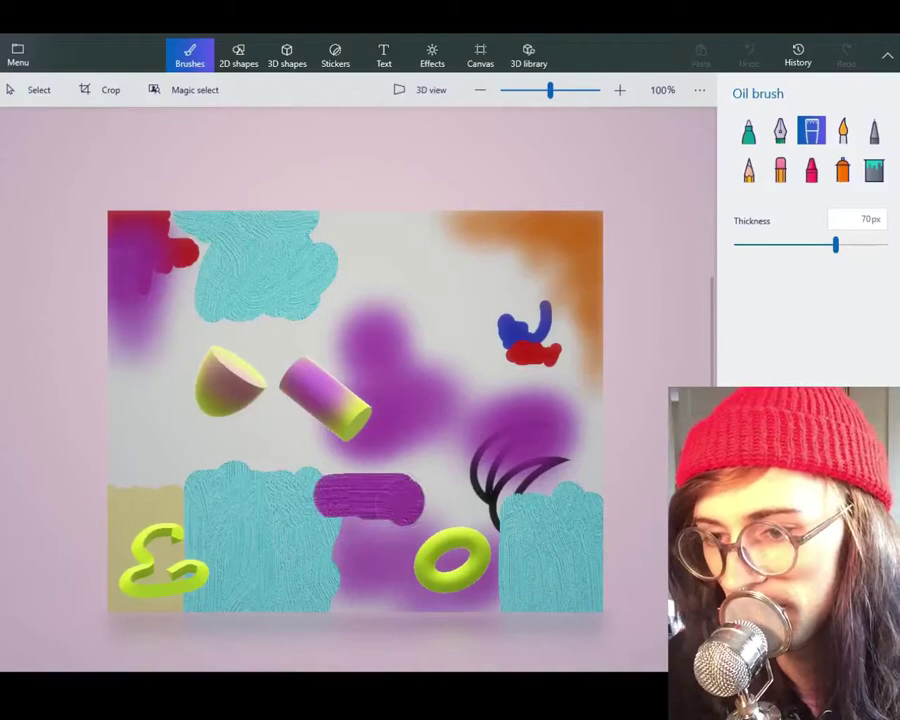
mouse_move(420, 500)
left_mouse_down()
mouse_move(488, 500)
mouse_move(506, 512)
mouse_move(483, 475)
mouse_move(430, 458)
mouse_move(433, 445)
mouse_move(338, 480)
mouse_move(333, 460)
mouse_move(308, 440)
mouse_move(280, 420)
left_mouse_up()
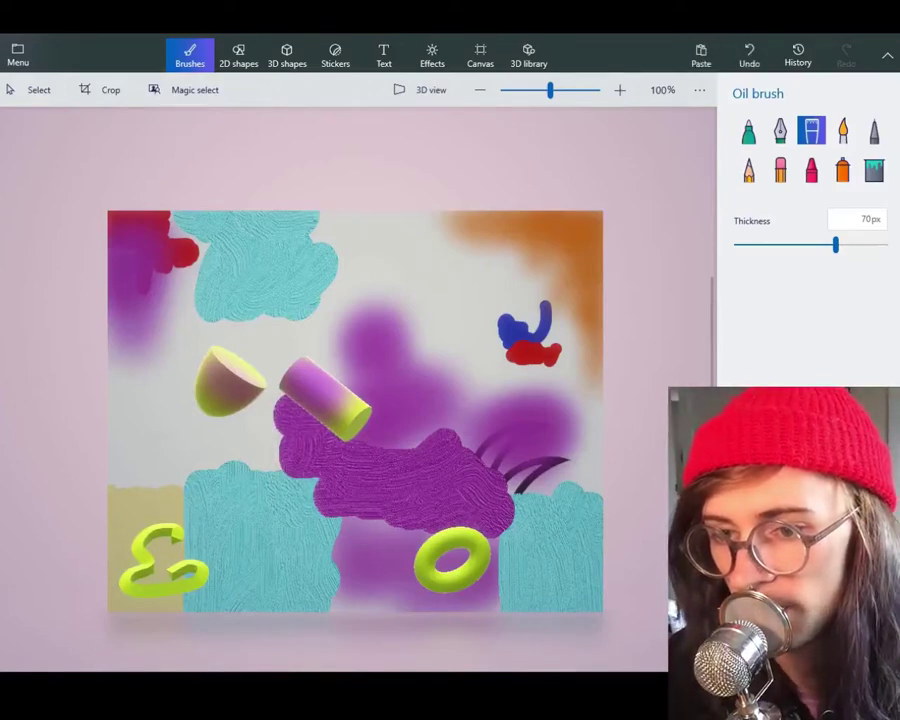
mouse_move(195, 465)
left_mouse_down()
mouse_move(115, 470)
mouse_move(125, 460)
mouse_move(200, 460)
mouse_move(115, 438)
mouse_move(109, 425)
mouse_move(132, 385)
mouse_move(138, 405)
mouse_move(157, 403)
mouse_move(152, 425)
mouse_move(172, 445)
left_mouse_up()
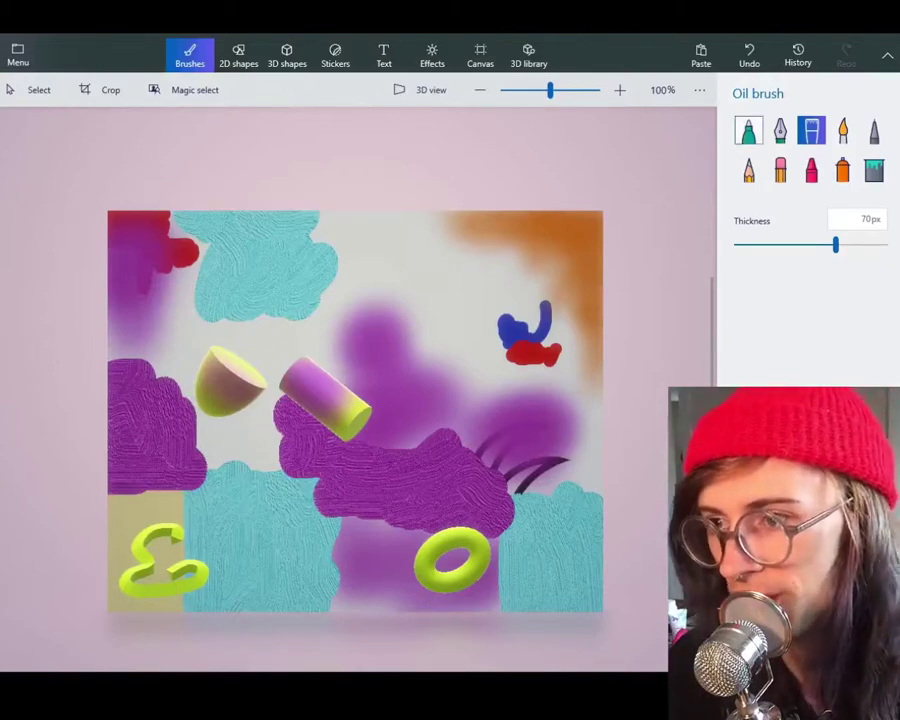
Step: Paint a large brown area with the Marker at 47 px, running from the canvas's top edge down to its right edge
left_click(749, 131)
left_click_drag(759, 245, 789, 245)
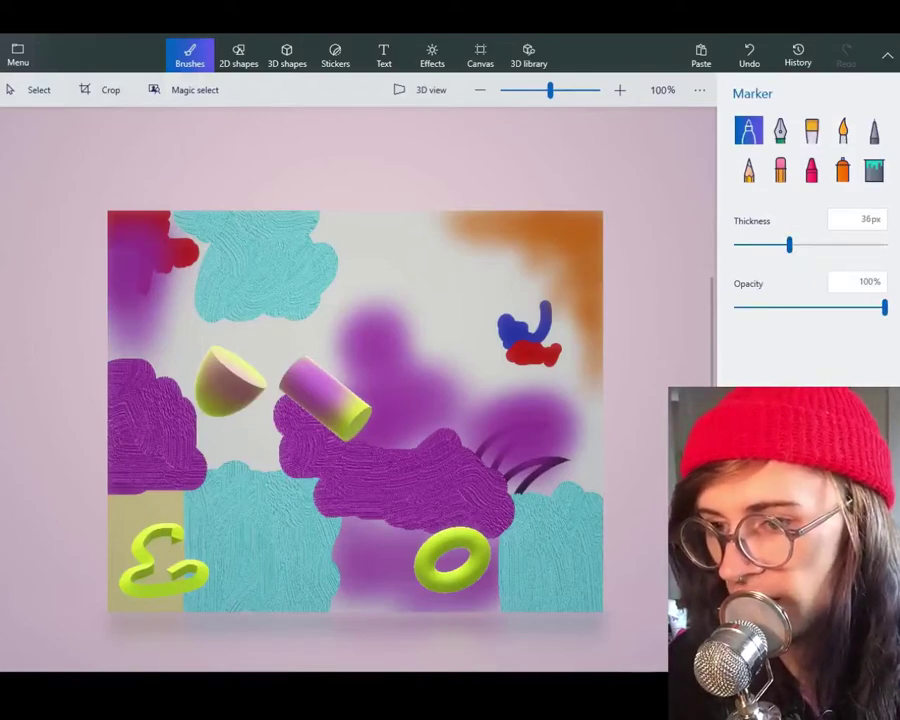
left_click_drag(789, 244, 805, 244)
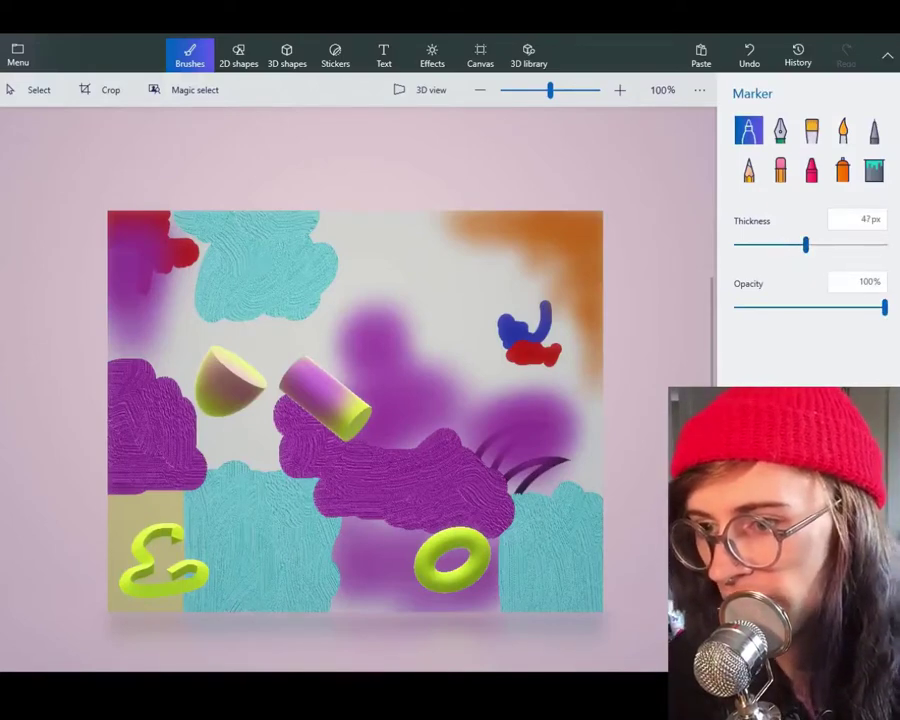
left_click(476, 371)
mouse_move(476, 371)
left_mouse_down()
mouse_move(400, 298)
mouse_move(412, 303)
mouse_move(420, 345)
mouse_move(490, 385)
mouse_move(445, 442)
mouse_move(475, 385)
mouse_move(505, 355)
mouse_move(535, 345)
mouse_move(590, 390)
mouse_move(596, 505)
mouse_move(584, 488)
mouse_move(546, 482)
left_mouse_up()
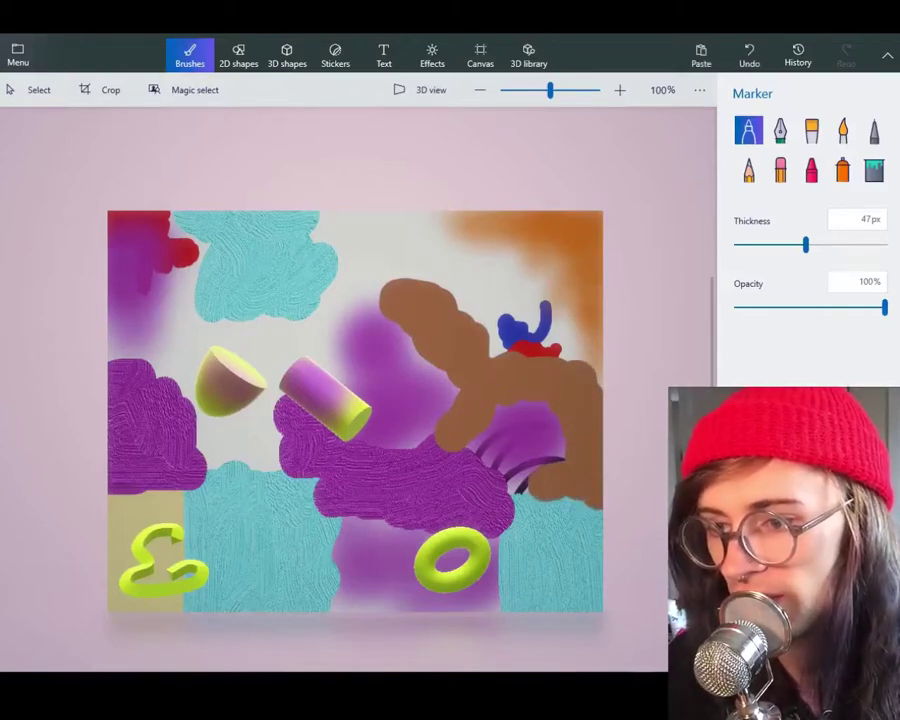
mouse_move(578, 428)
left_mouse_down()
mouse_move(565, 435)
mouse_move(568, 446)
left_mouse_up()
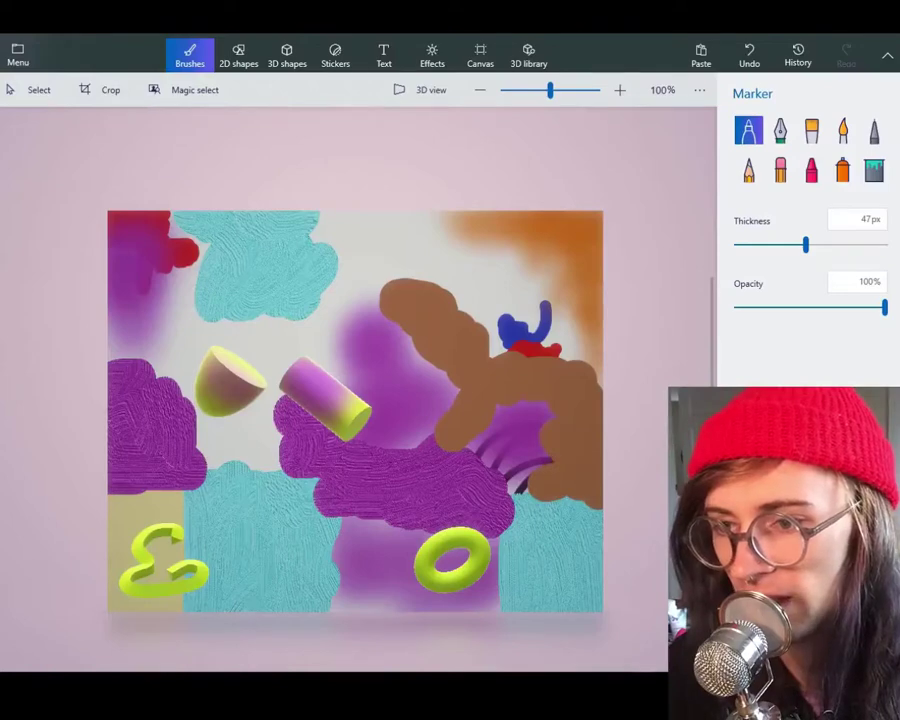
mouse_move(490, 345)
left_mouse_down()
mouse_move(487, 265)
mouse_move(468, 286)
mouse_move(427, 260)
mouse_move(395, 279)
mouse_move(393, 222)
mouse_move(393, 245)
mouse_move(409, 216)
mouse_move(436, 227)
mouse_move(446, 220)
mouse_move(474, 258)
mouse_move(505, 252)
left_mouse_up()
left_click(503, 253)
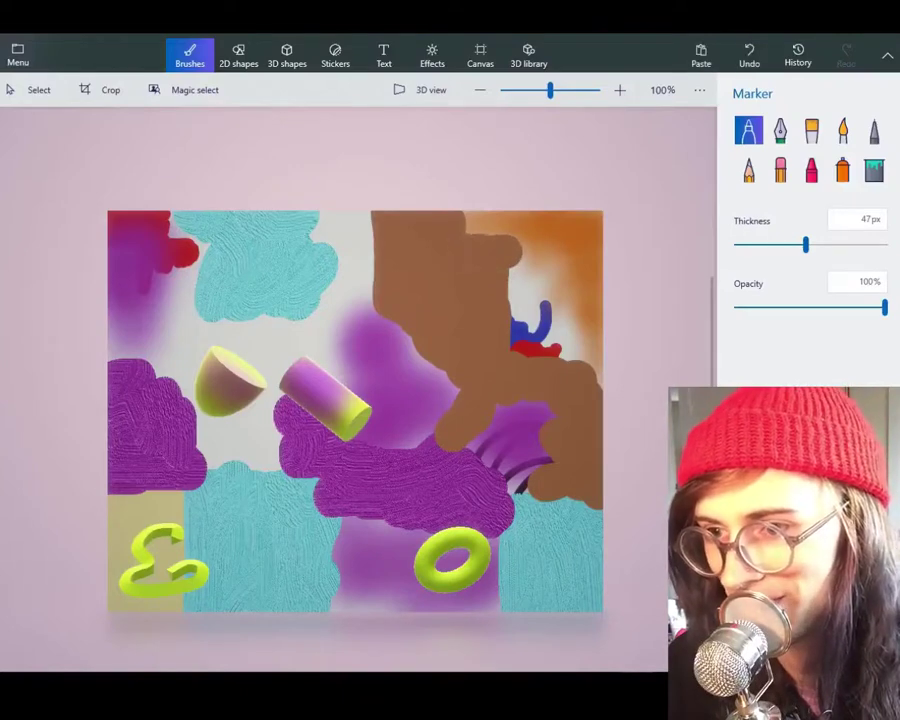
Step: Square off the brown area's edges with the Marker at 11 px and extend it along the canvas's top edge to the turquoise patch
left_click_drag(805, 245, 751, 245)
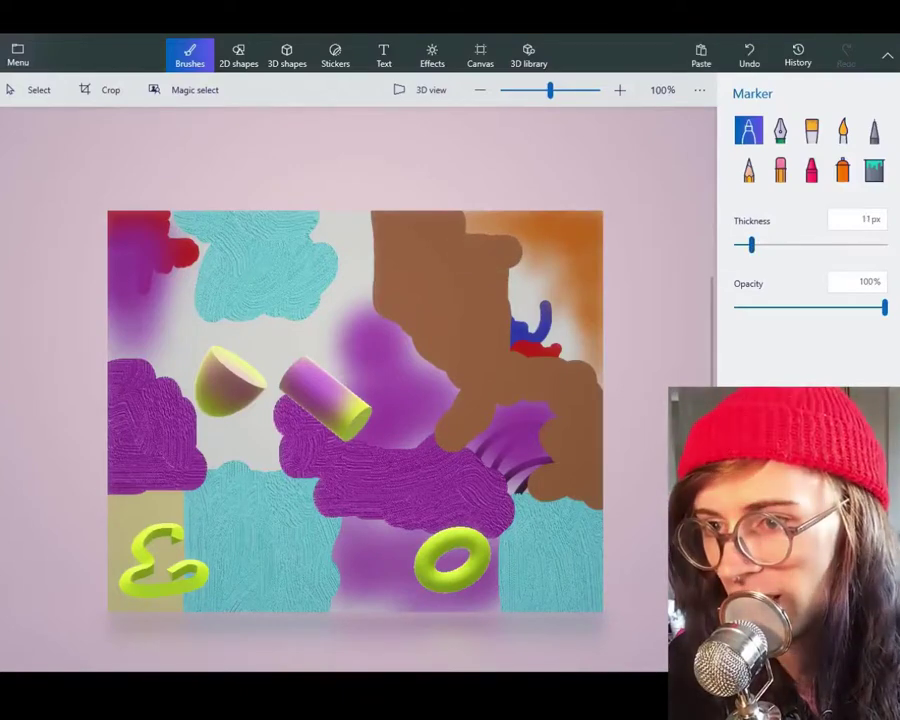
left_click_drag(519, 257, 512, 312)
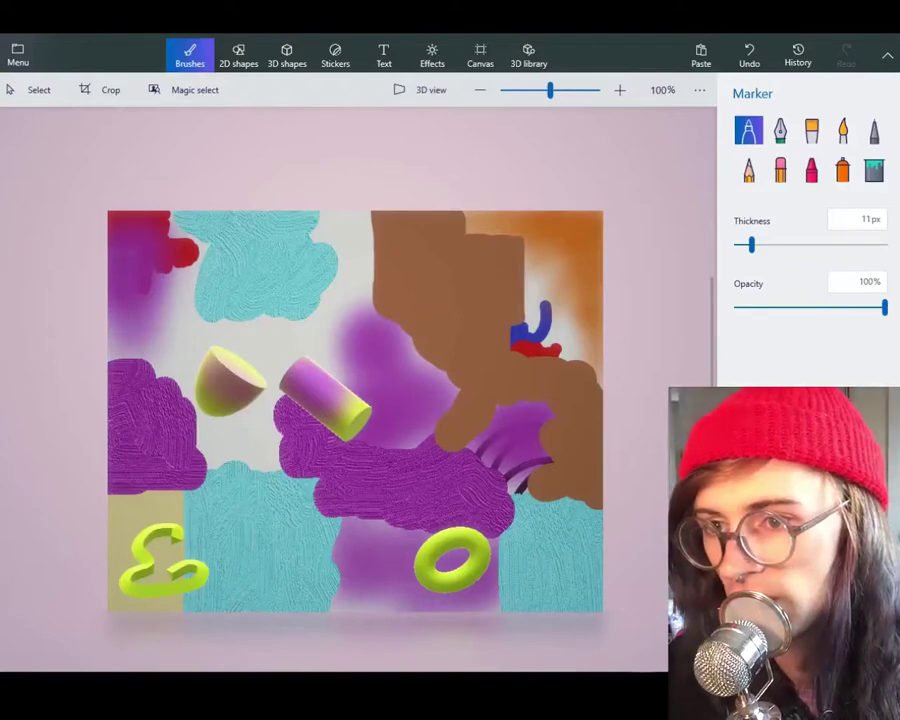
mouse_move(374, 214)
left_mouse_down()
mouse_move(419, 371)
mouse_move(419, 329)
left_mouse_up()
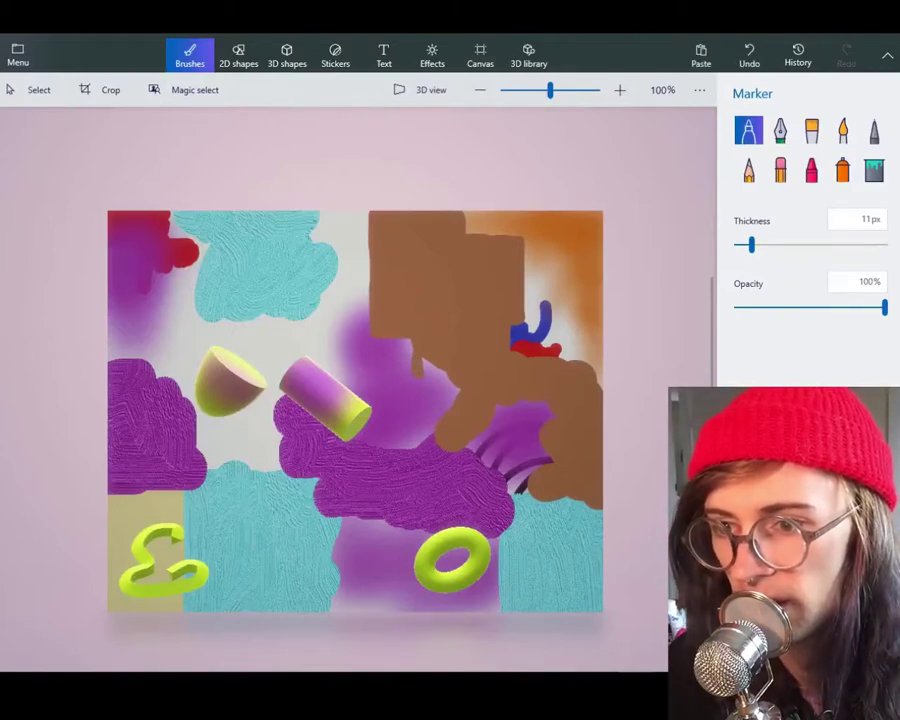
left_click_drag(468, 345, 494, 376)
left_click_drag(418, 370, 450, 372)
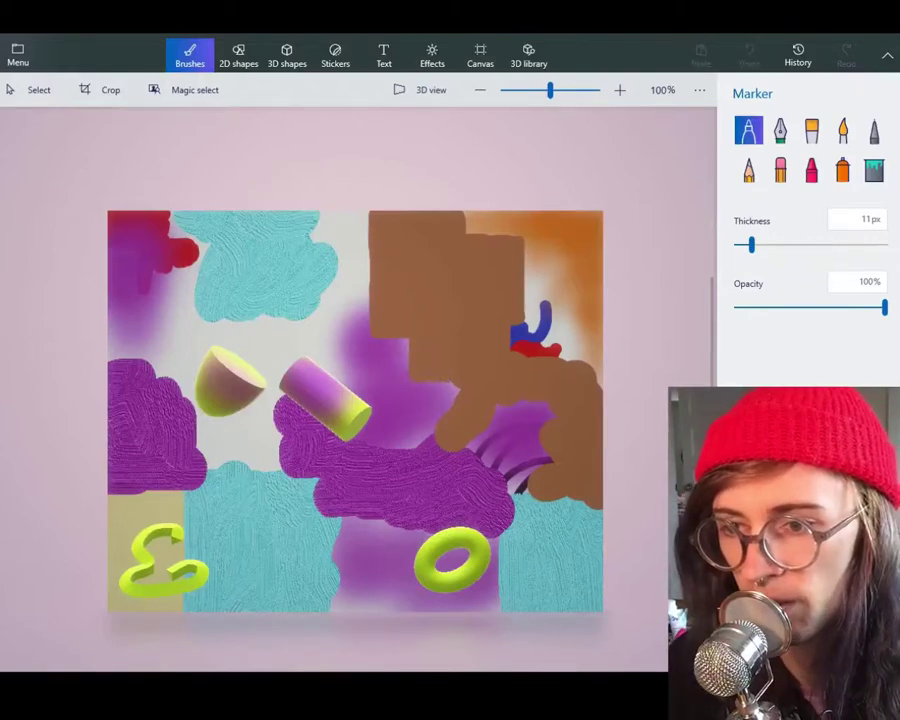
mouse_move(372, 233)
left_mouse_down()
mouse_move(346, 216)
mouse_move(362, 220)
left_mouse_up()
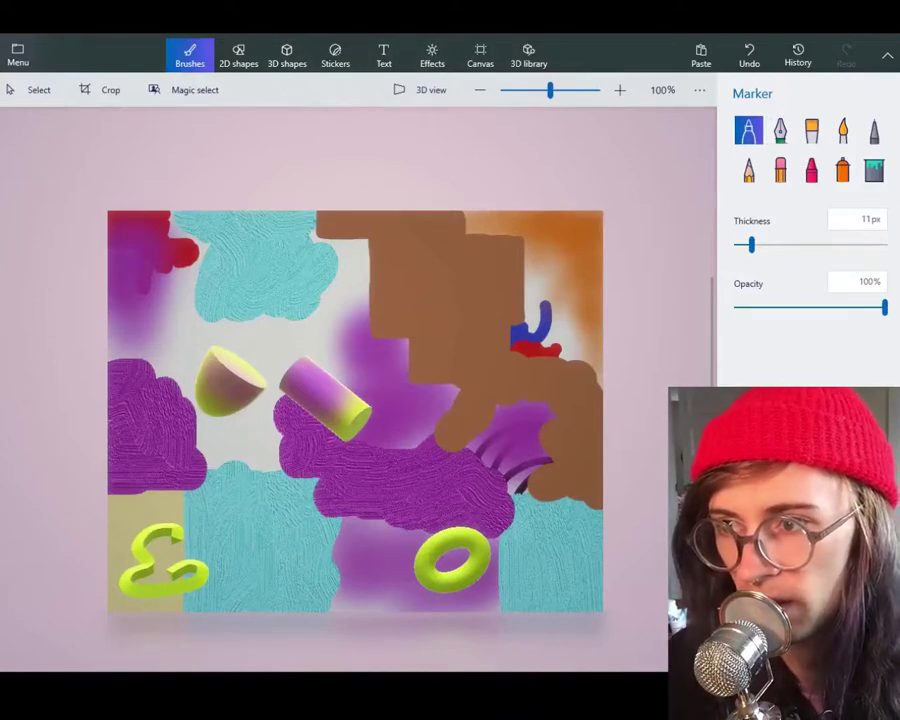
Step: Fill the white background gaps and the yellow lower-left block with blue using the Fill tool at 25% tolerance
left_click(873, 170)
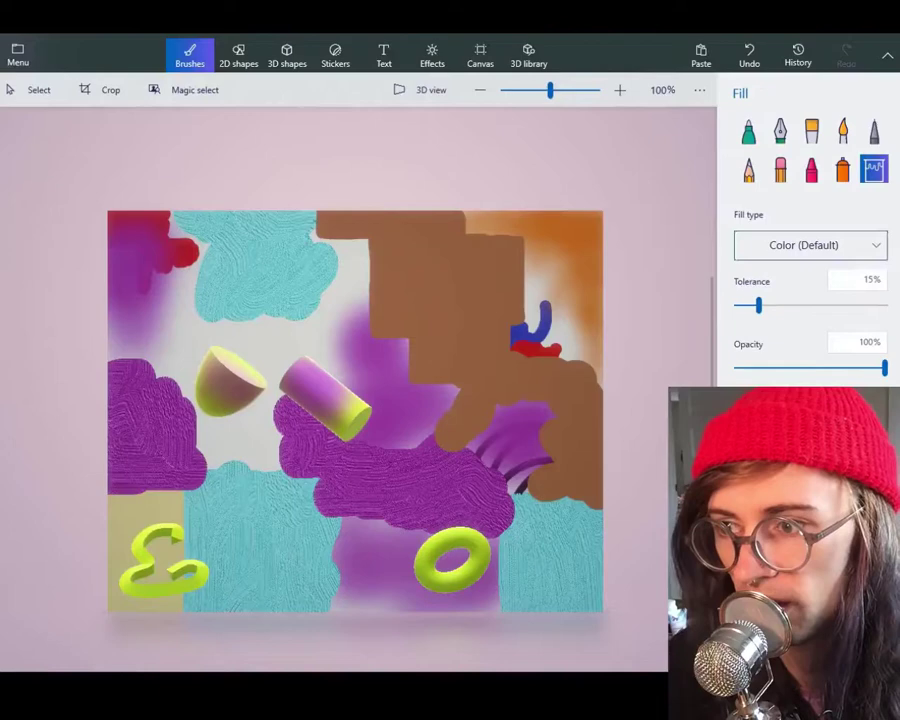
left_click_drag(758, 305, 773, 305)
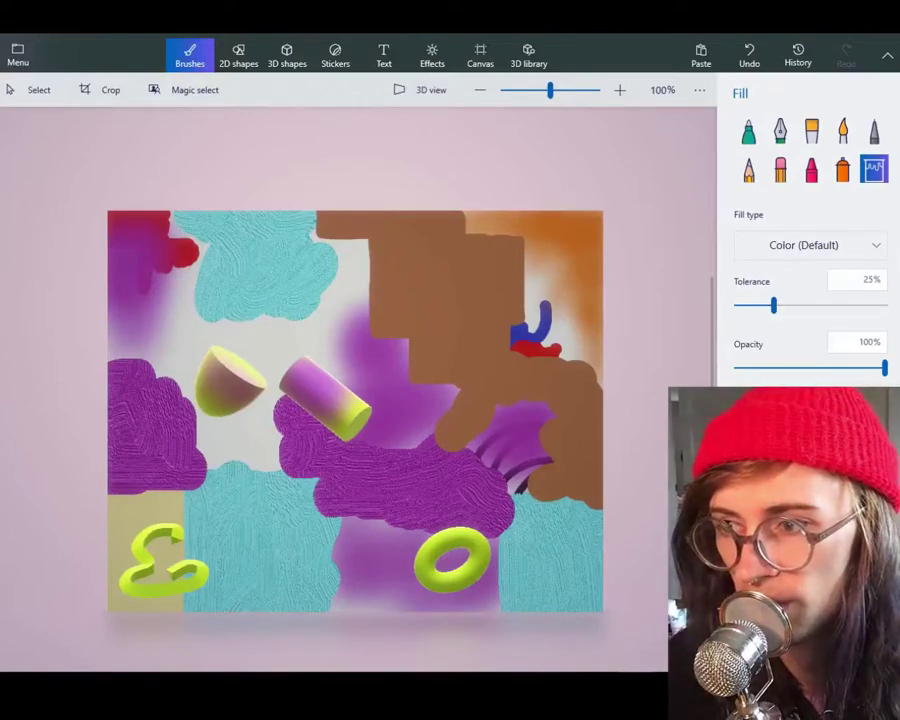
left_click(268, 345)
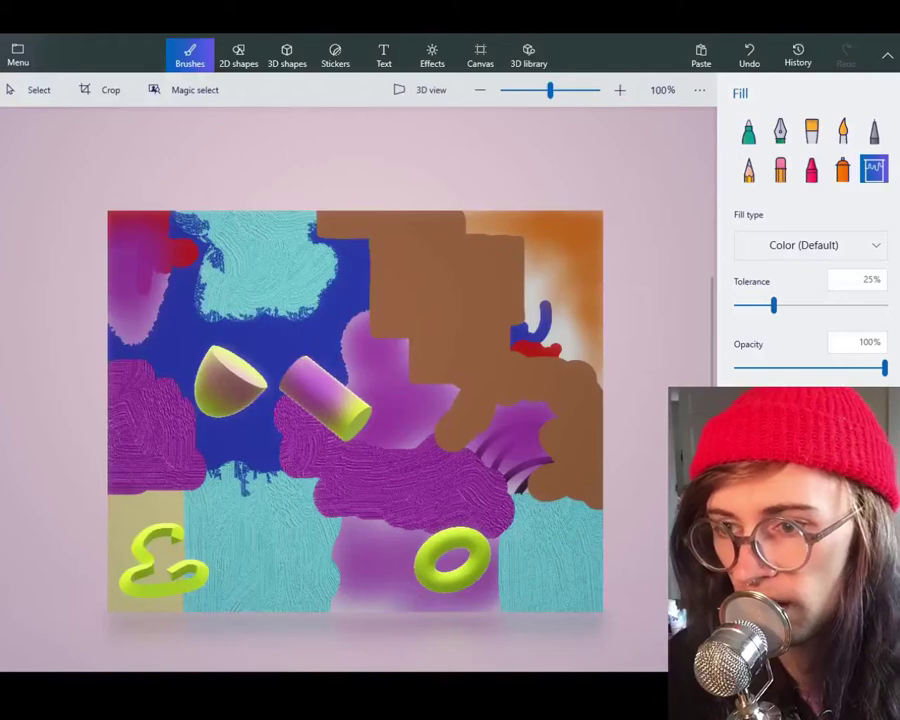
left_click(556, 319)
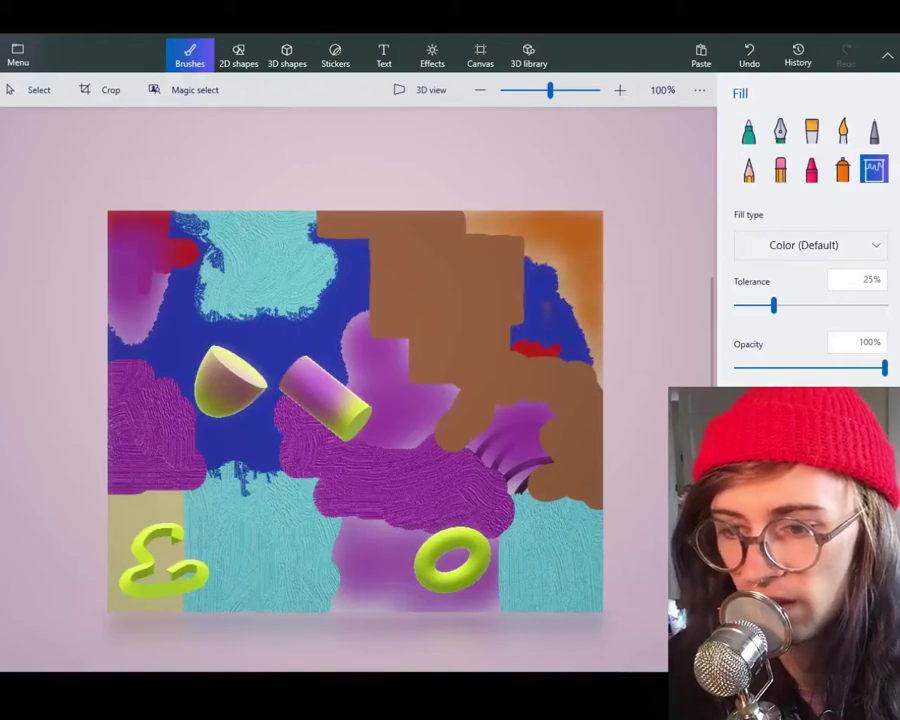
left_click(144, 510)
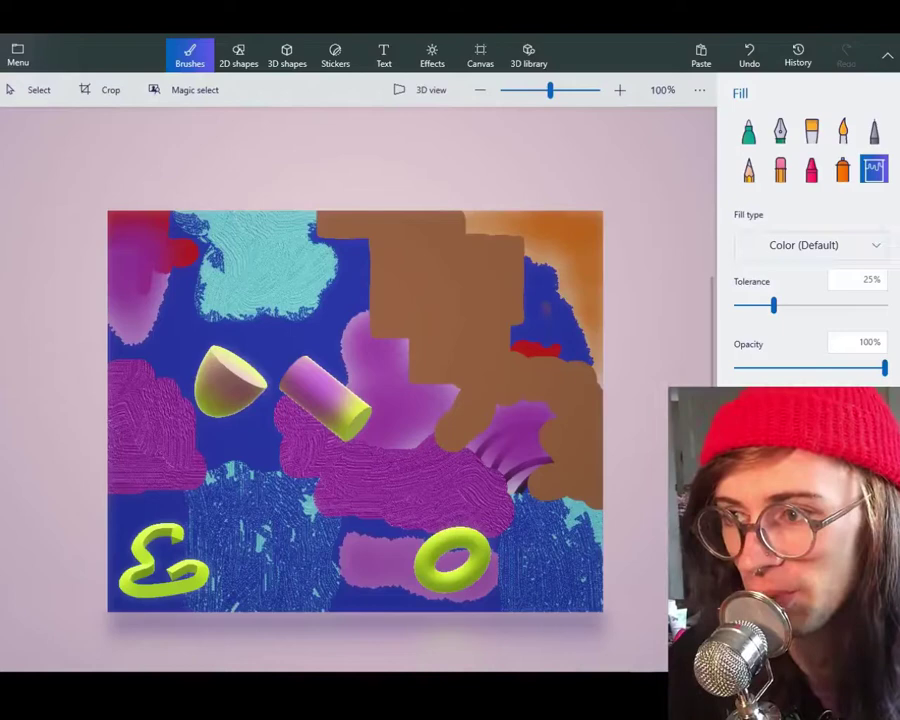
Step: Draw blue Pixel pen marks of different thicknesses on the brown area, including a thick bar and a tiny 1 px doodle
left_click(874, 131)
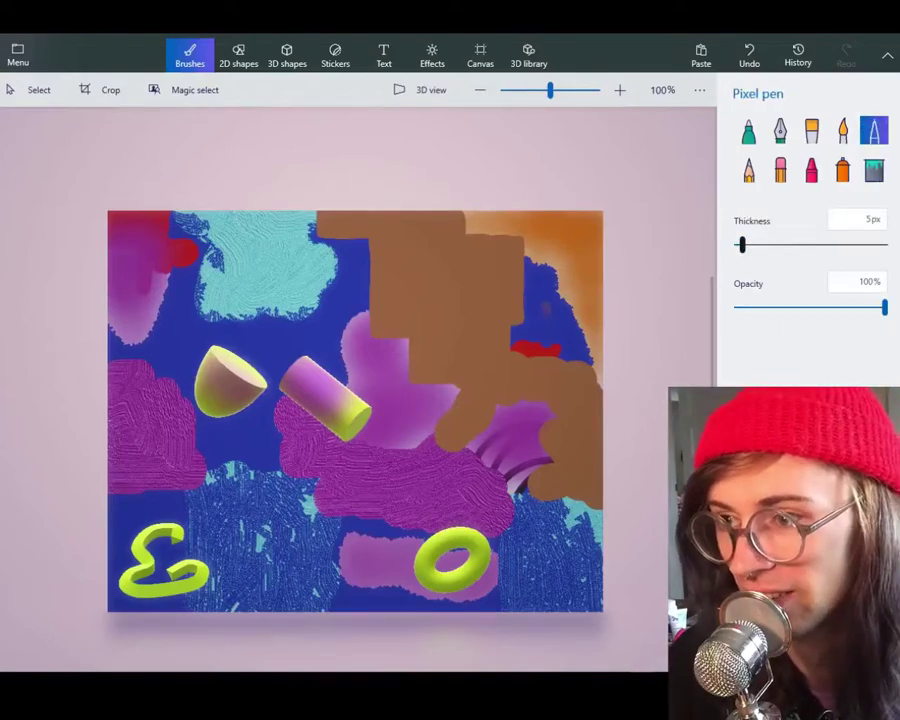
left_click_drag(742, 245, 798, 245)
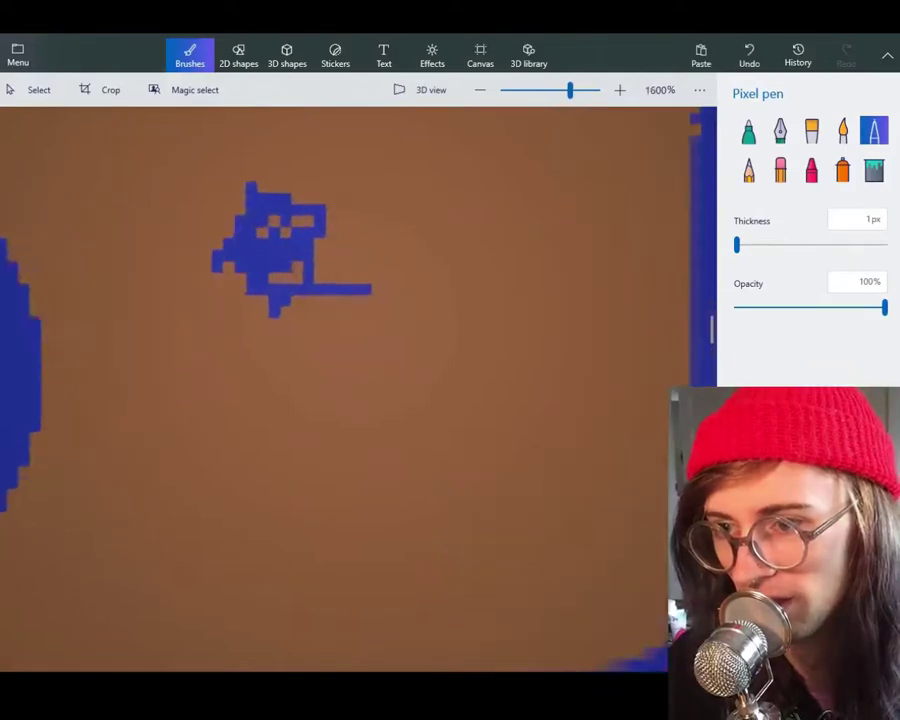
scroll(427, 284, "down", 8)
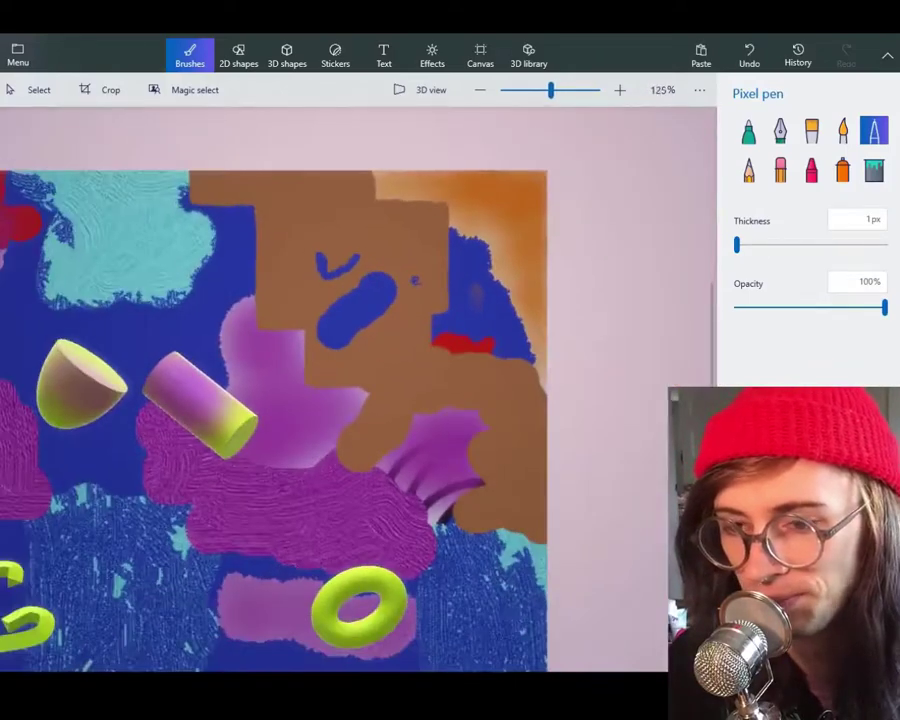
Step: Examine the blue pixel marks on the brown area and the overall composition at several magnifications
scroll(275, 420, "down", 1)
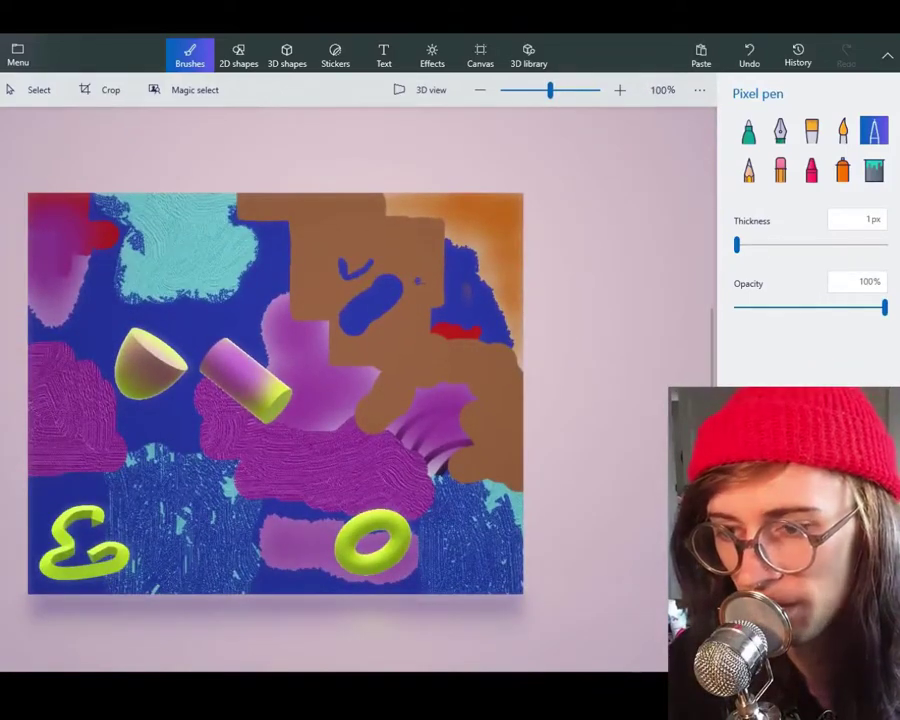
scroll(300, 390, "left", 3)
scroll(300, 390, "up", 2)
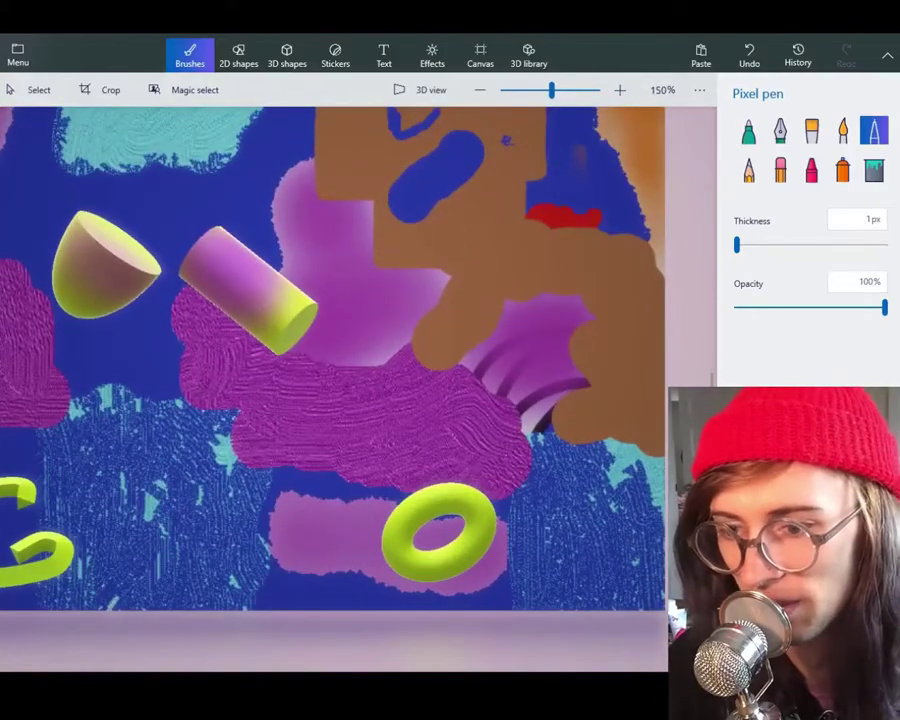
scroll(330, 390, "up", 1)
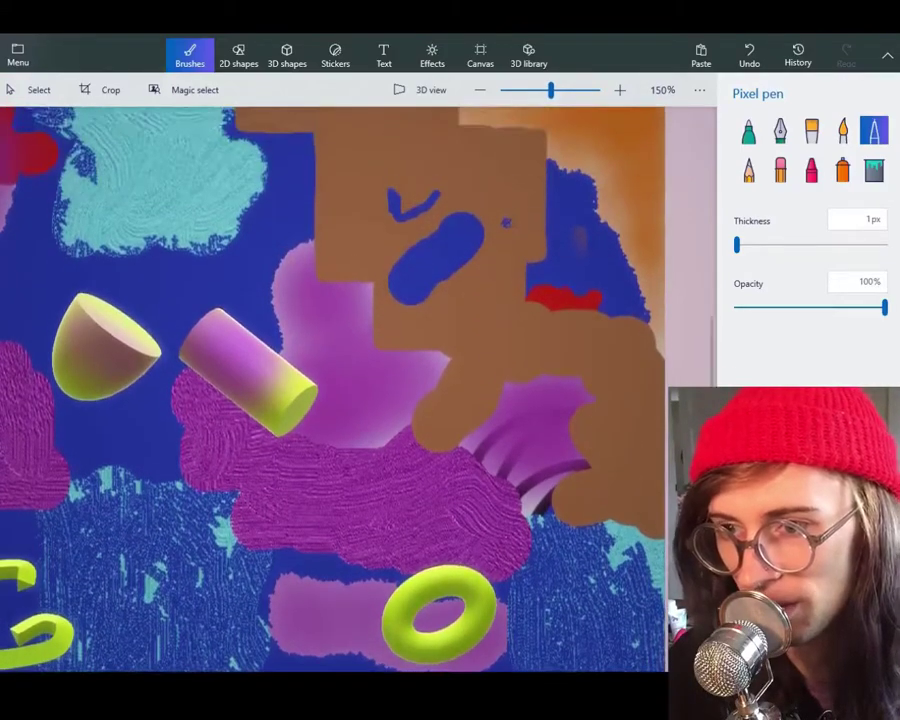
scroll(330, 390, "down", 1)
scroll(345, 390, "left", 1)
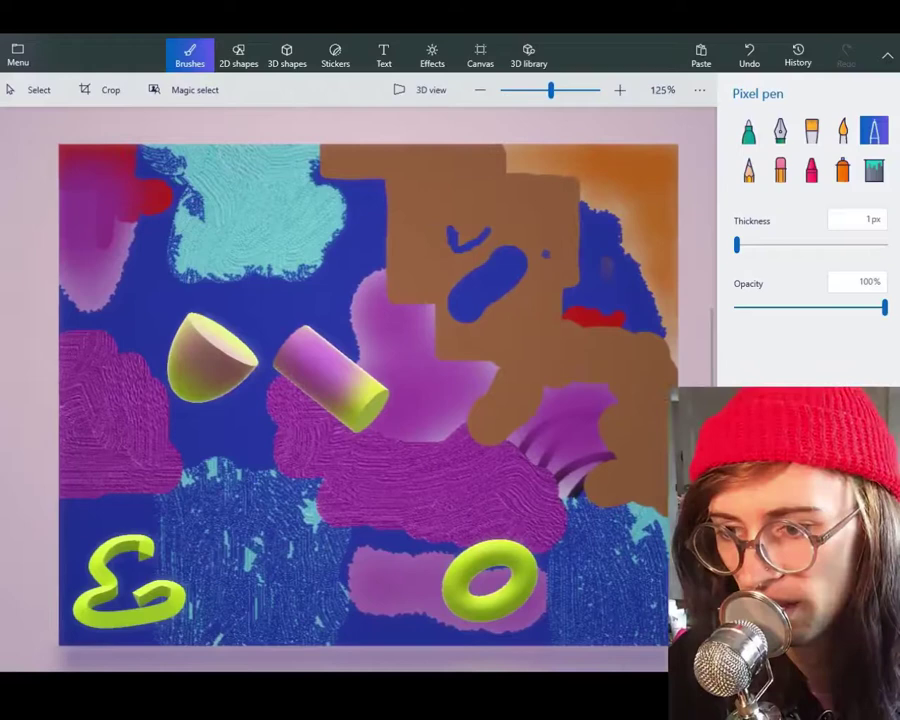
scroll(345, 390, "right", 1)
scroll(330, 390, "right", 1)
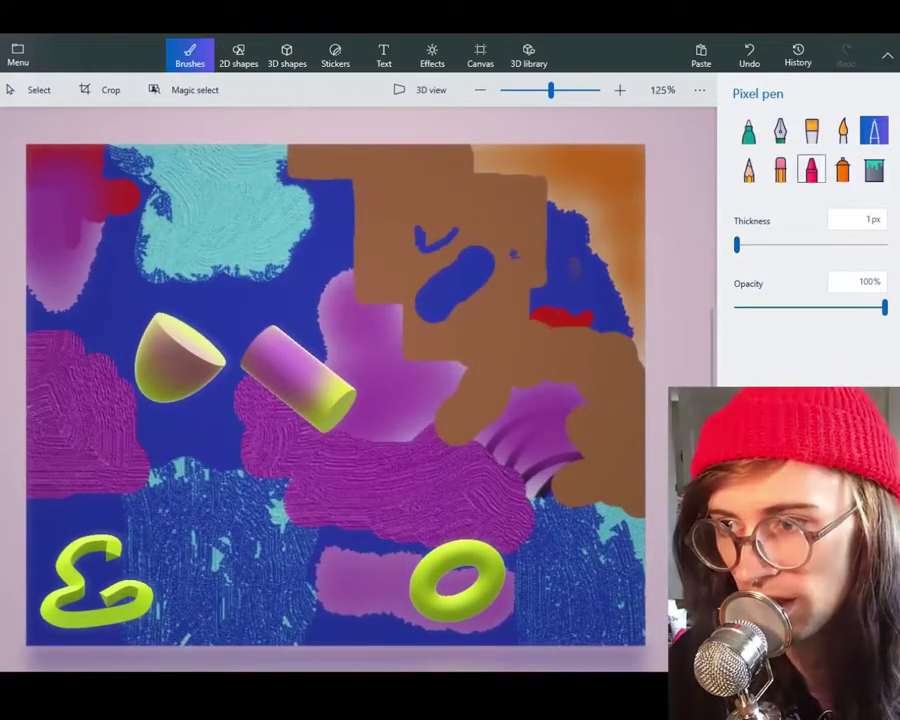
Step: Paint rough orange Crayon texture at 24 px across the brown area and up over the blue patch beside it
left_click(812, 169)
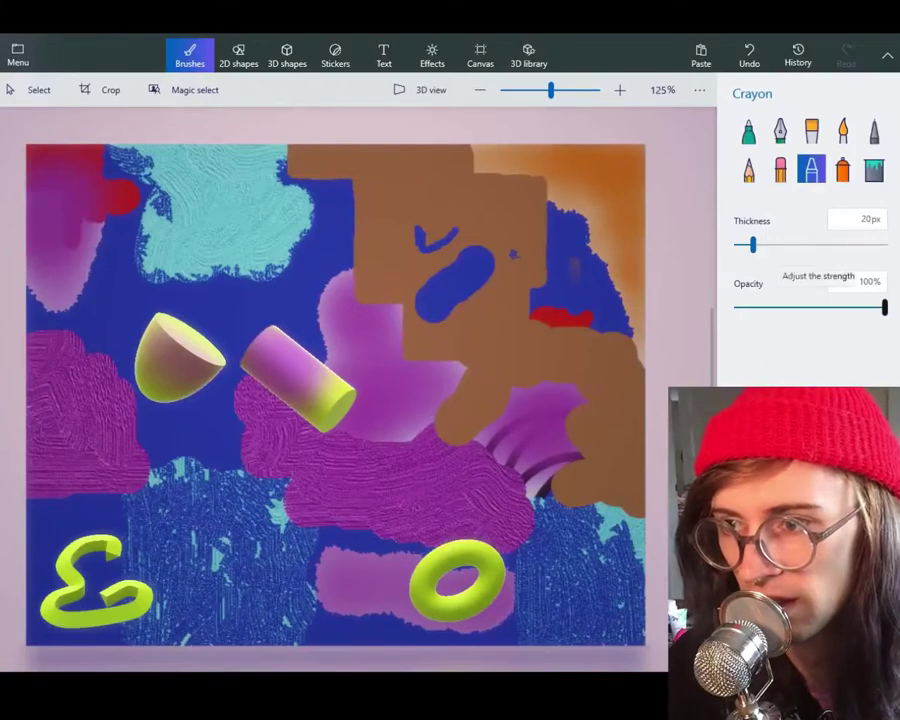
left_click_drag(753, 245, 759, 245)
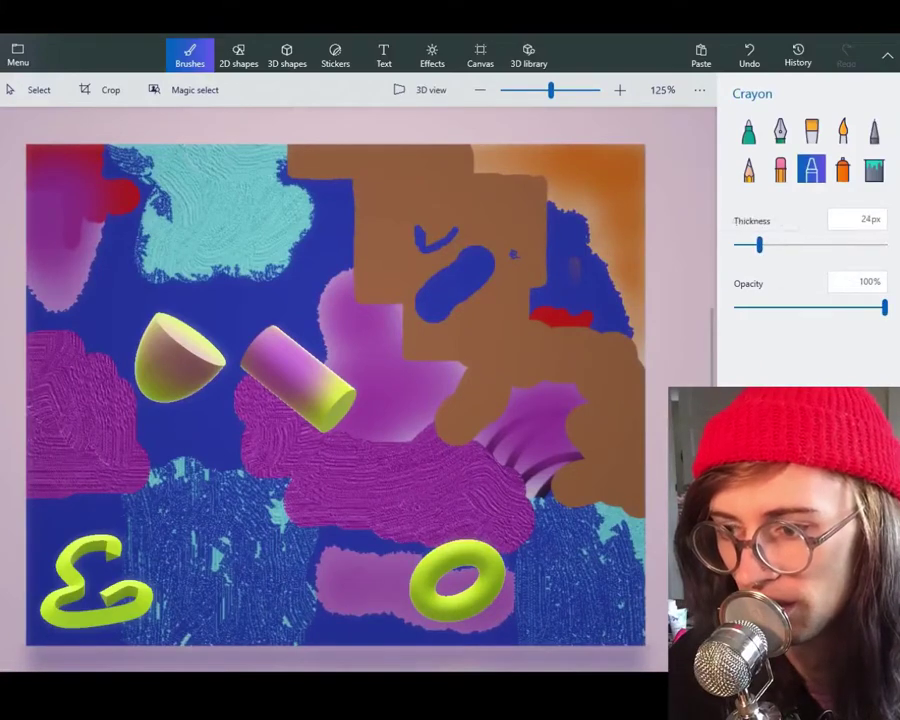
left_click_drag(488, 334, 446, 376)
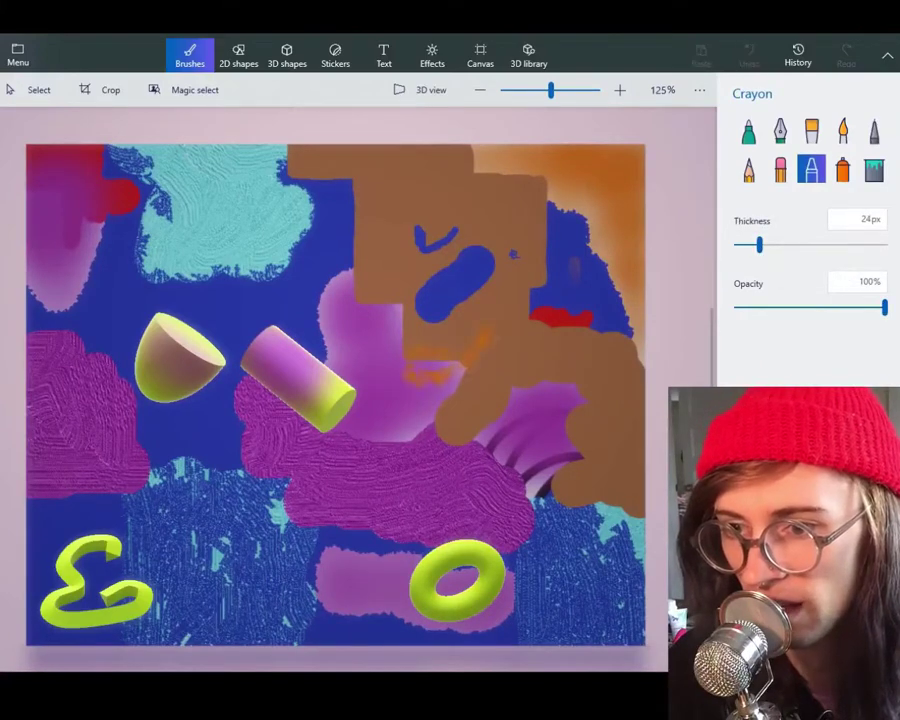
mouse_move(520, 340)
left_mouse_down()
mouse_move(561, 340)
mouse_move(546, 350)
mouse_move(601, 350)
mouse_move(586, 350)
mouse_move(616, 325)
mouse_move(601, 270)
mouse_move(540, 272)
left_mouse_up()
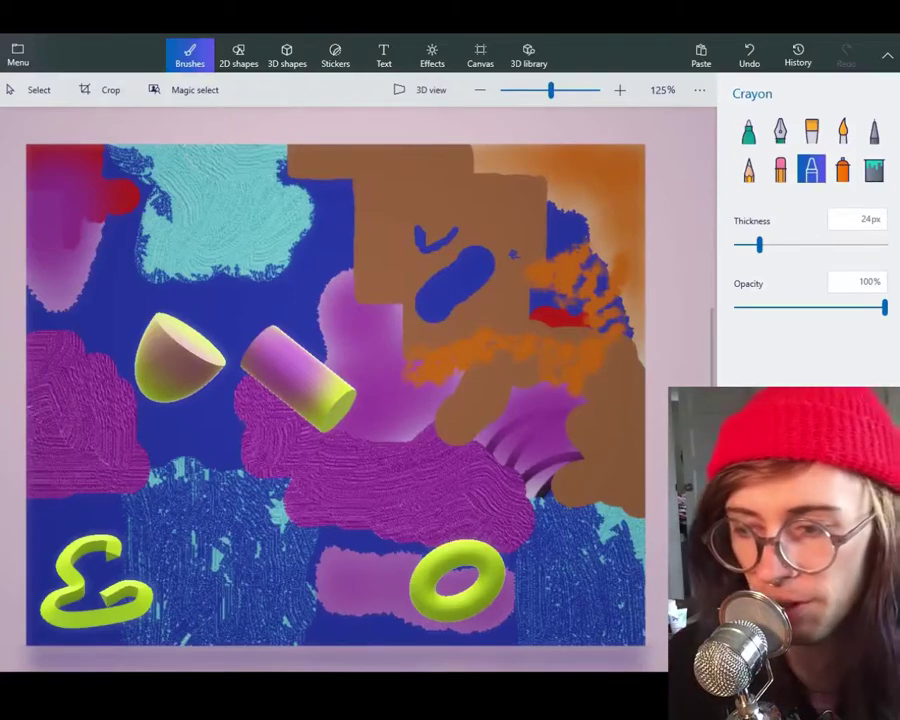
Step: Mix a paler orange and draw a rough vertical Crayon stroke at 24 px between the half-egg shape and the short tube
left_click(790, 648)
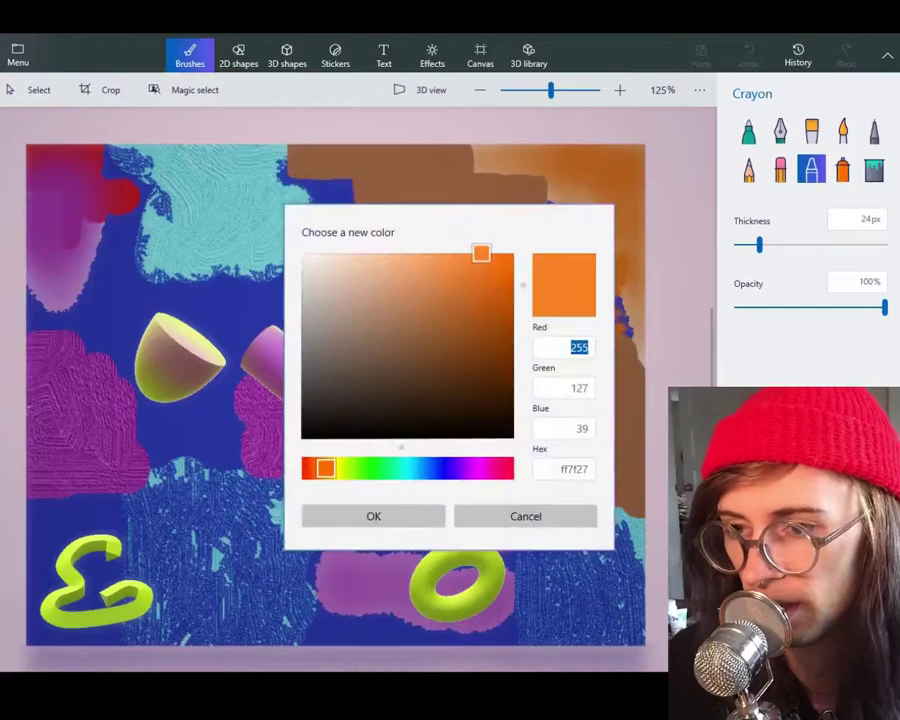
mouse_move(482, 254)
left_mouse_down()
mouse_move(514, 253)
mouse_move(410, 289)
mouse_move(404, 251)
mouse_move(436, 253)
left_mouse_up()
left_click(374, 516)
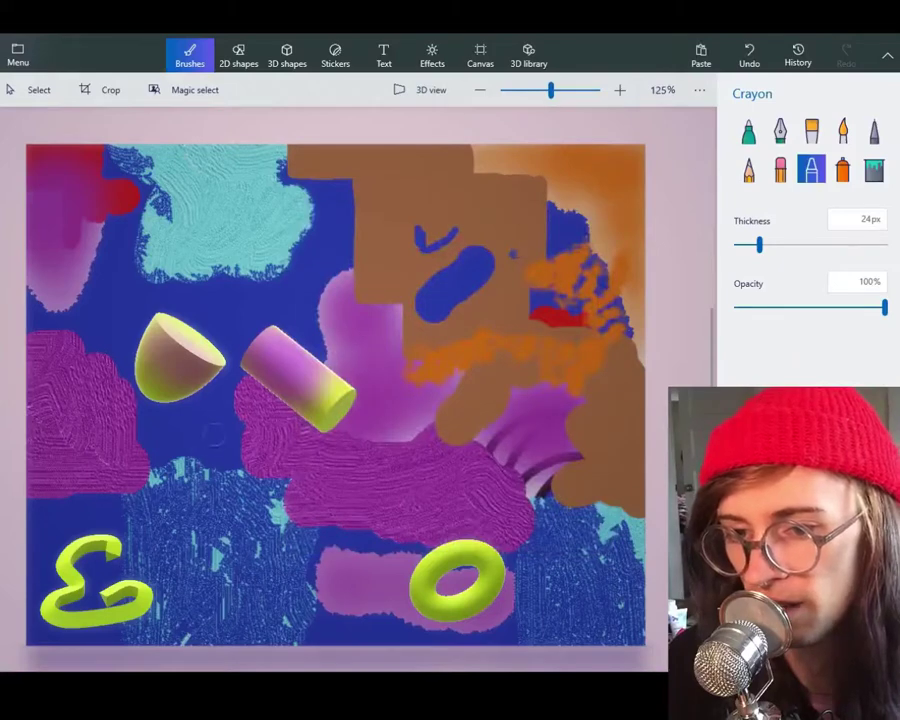
mouse_move(213, 432)
left_mouse_down()
mouse_move(214, 440)
mouse_move(208, 395)
mouse_move(228, 346)
left_mouse_up()
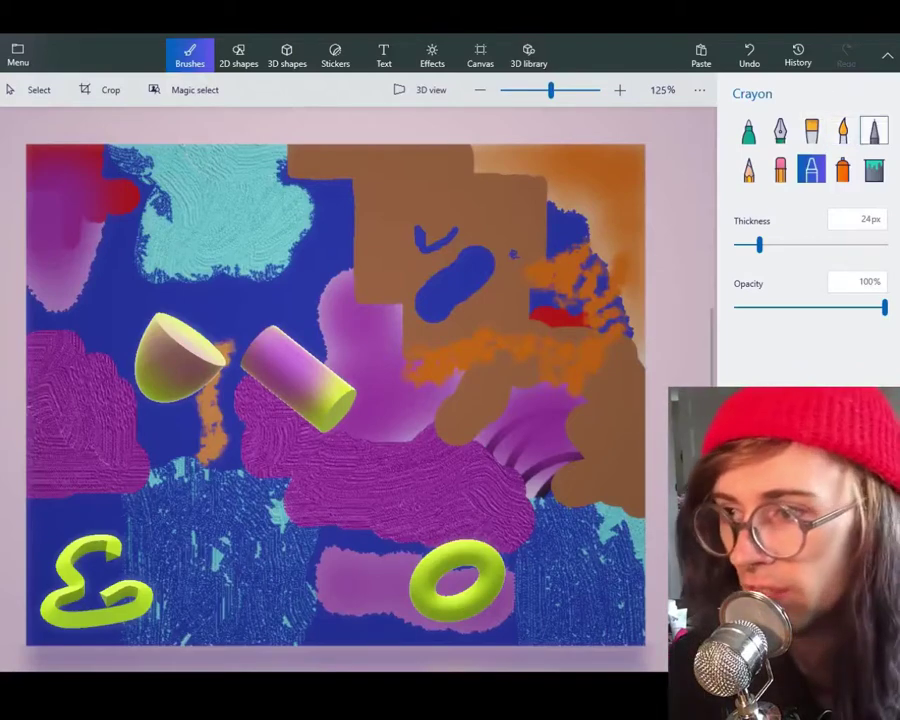
Step: Scribble thin orange lines with the Pixel pen at 1 px below the half-egg shape, overlapping the purple and blue patches
left_click(873, 131)
mouse_move(161, 457)
left_mouse_down()
mouse_move(188, 425)
mouse_move(160, 480)
mouse_move(166, 520)
left_mouse_up()
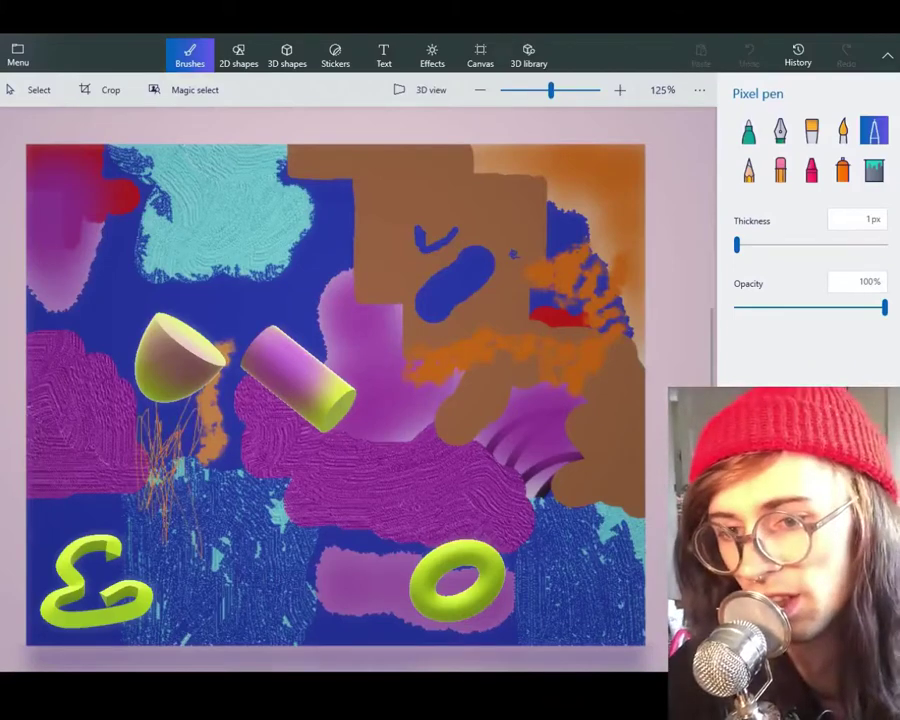
mouse_move(158, 412)
left_mouse_down()
mouse_move(119, 460)
mouse_move(128, 425)
mouse_move(142, 457)
left_mouse_up()
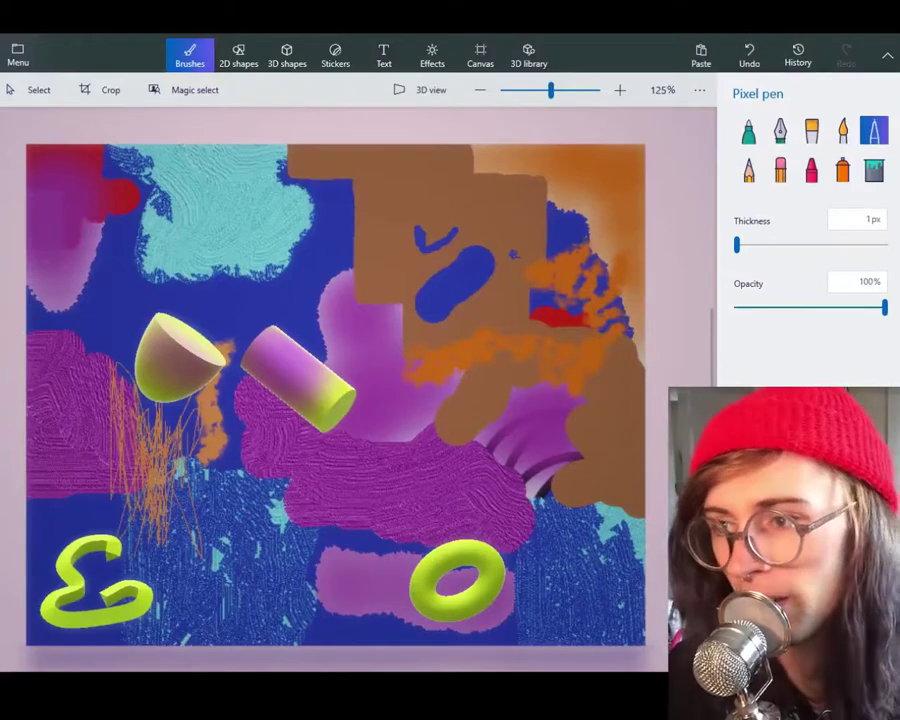
Step: Scribble dark red Pixel pen patches at 3 px above the lower-left doodle, between the turquoise and brown areas, and on the orange corner
left_click_drag(737, 245, 740, 245)
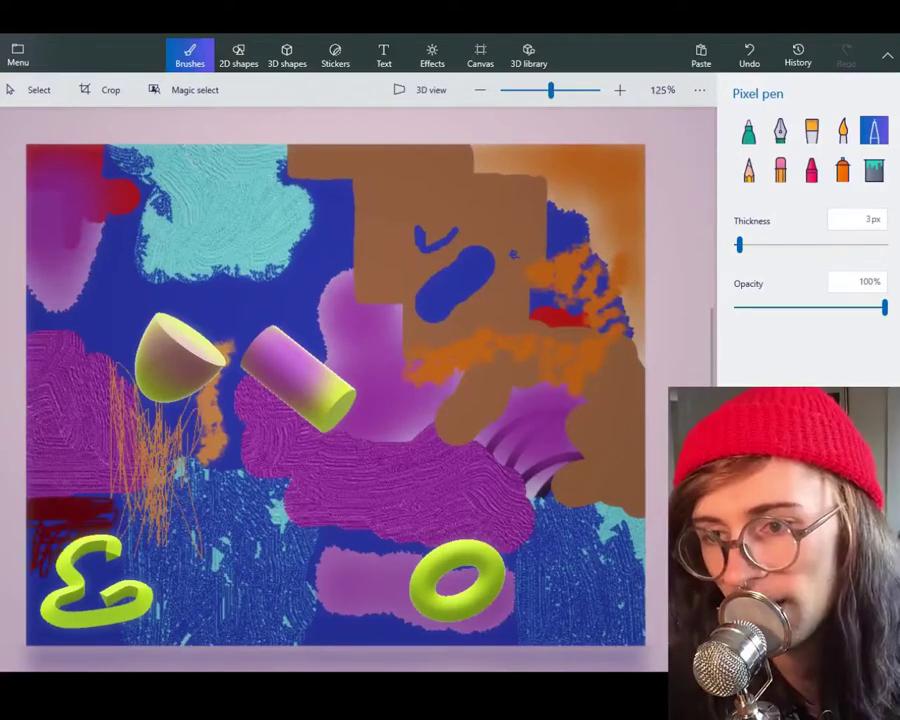
mouse_move(362, 254)
left_mouse_down()
mouse_move(340, 258)
mouse_move(360, 240)
mouse_move(326, 229)
mouse_move(372, 222)
mouse_move(292, 214)
mouse_move(370, 206)
mouse_move(290, 198)
mouse_move(376, 194)
mouse_move(290, 190)
mouse_move(372, 186)
mouse_move(300, 182)
left_mouse_up()
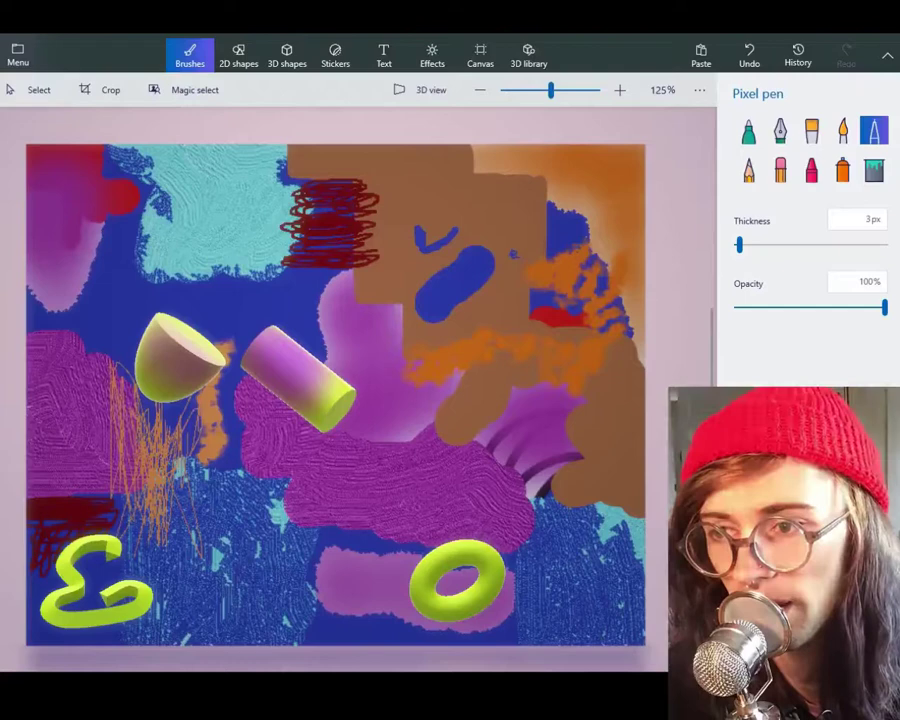
mouse_move(541, 148)
left_mouse_down()
mouse_move(542, 180)
mouse_move(540, 152)
mouse_move(545, 176)
mouse_move(552, 150)
mouse_move(562, 178)
left_mouse_up()
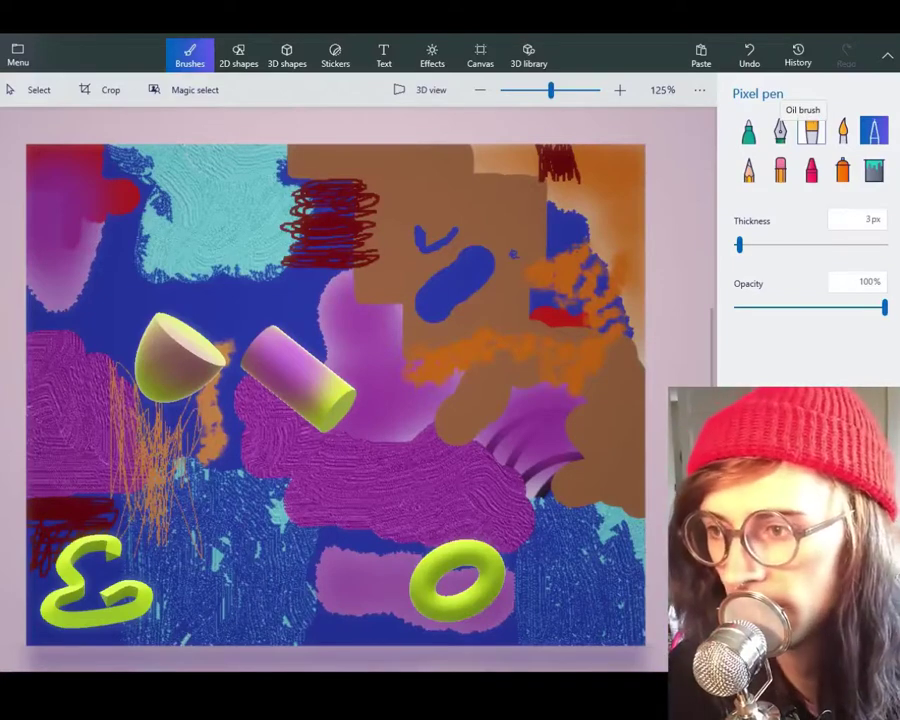
Step: Draw two dark red Calligraphy pen strokes, one at 19 px on the brown lobe and one at 31 px on the purple patch
left_click(811, 131)
left_click(780, 131)
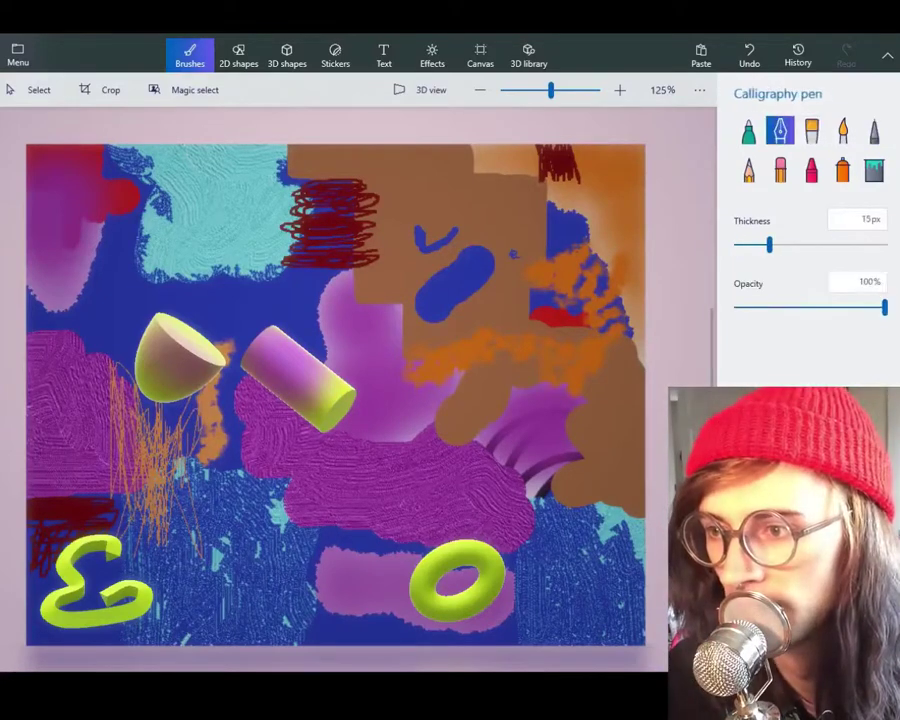
left_click_drag(769, 245, 788, 245)
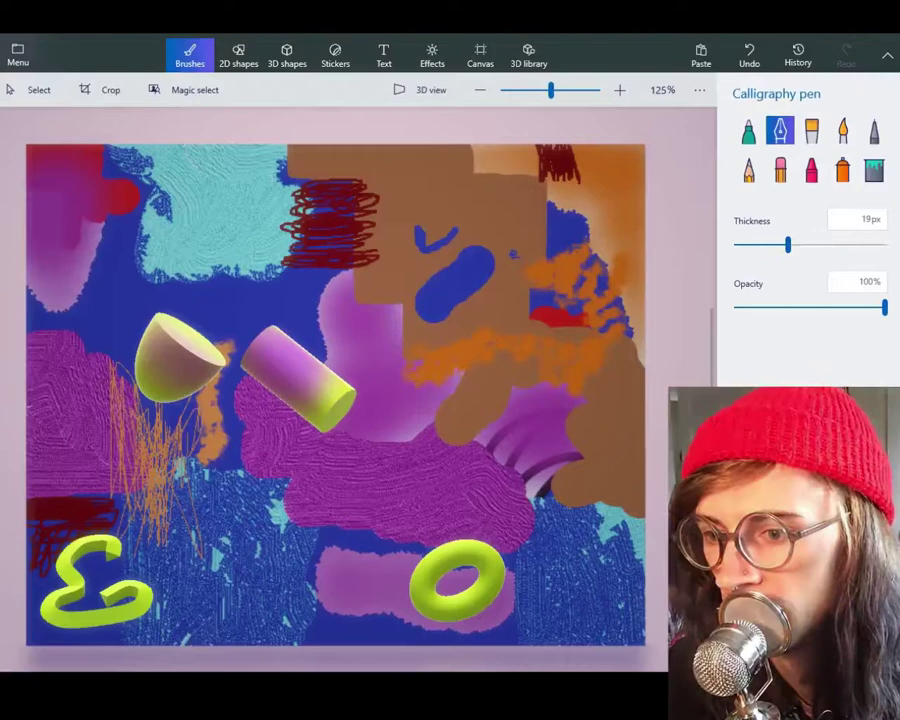
mouse_move(451, 386)
left_mouse_down()
mouse_move(472, 408)
mouse_move(513, 418)
left_mouse_up()
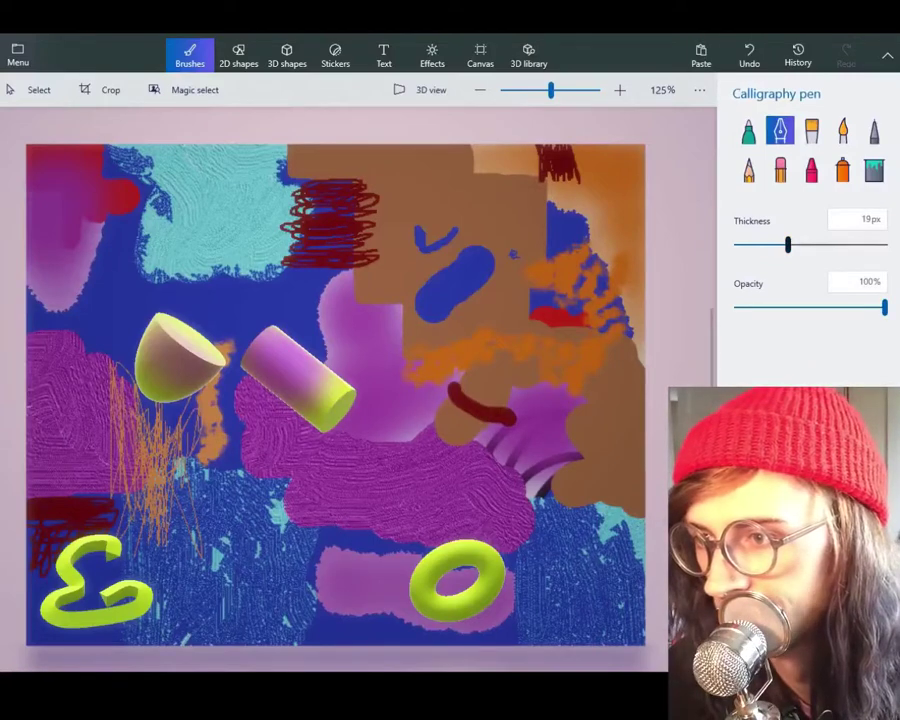
left_click_drag(788, 245, 842, 245)
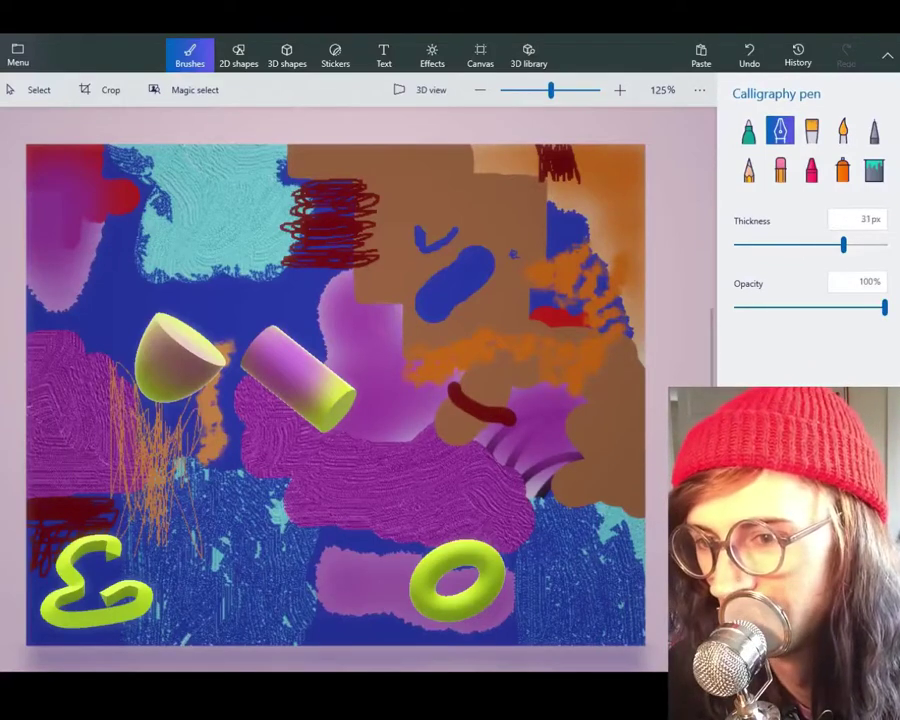
left_click_drag(380, 310, 398, 376)
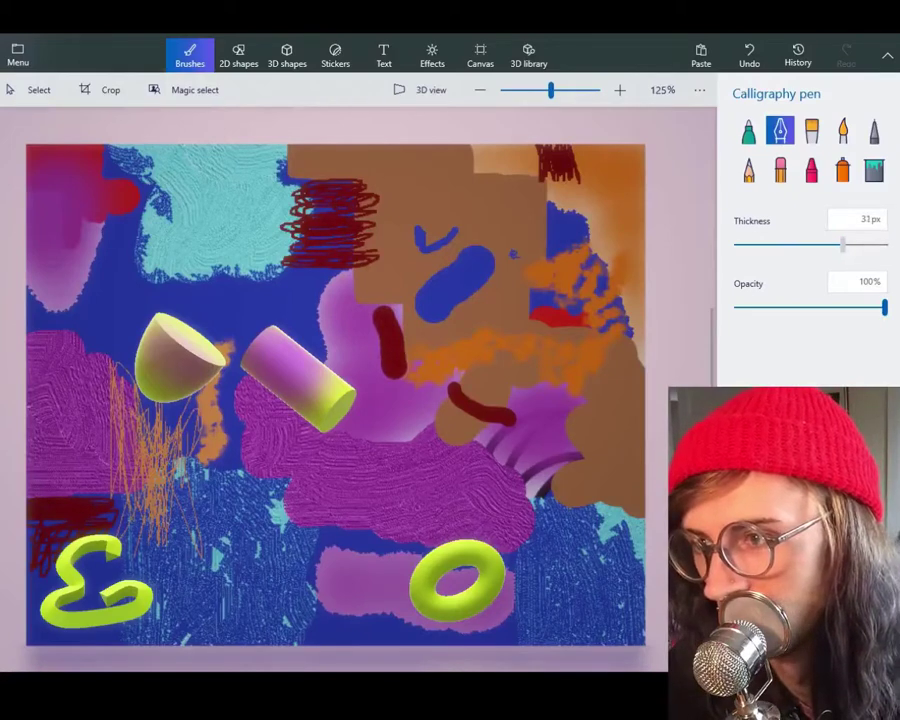
Step: Draw dark red Calligraphy pen squiggles at 15 px above the half-egg shape and along the brown area's right edge
left_click_drag(843, 245, 769, 245)
mouse_move(195, 298)
left_mouse_down()
mouse_move(222, 297)
mouse_move(172, 307)
mouse_move(114, 301)
left_mouse_up()
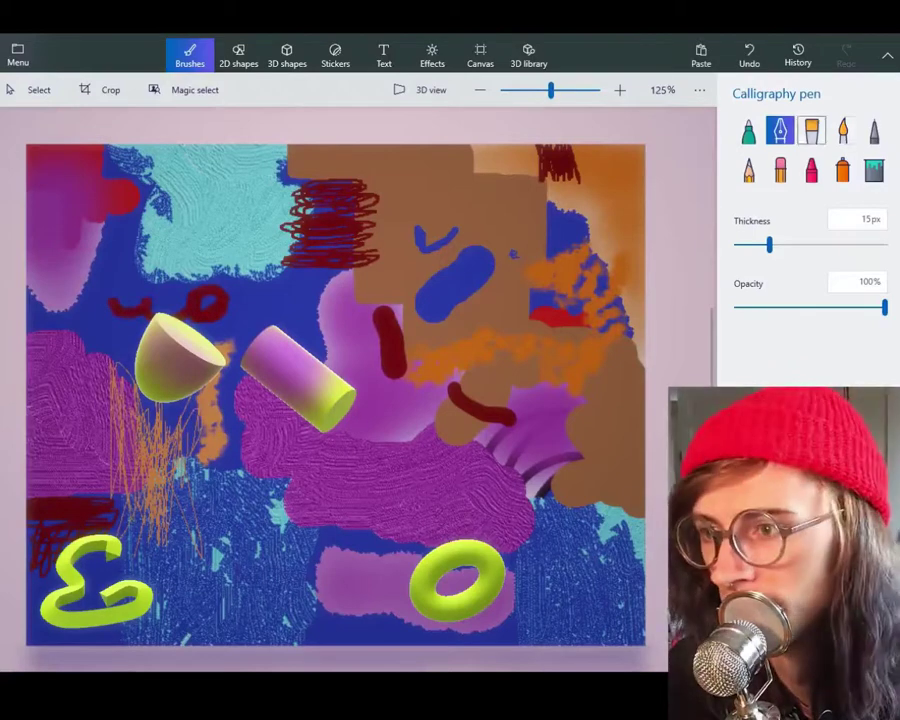
mouse_move(632, 372)
left_mouse_down()
mouse_move(630, 432)
mouse_move(616, 312)
mouse_move(632, 330)
left_mouse_up()
Step: Place a dark red 3D capsule between the lower-left doodle and the yellow ring, and rotate it so one rounded end faces forward
left_click(287, 55)
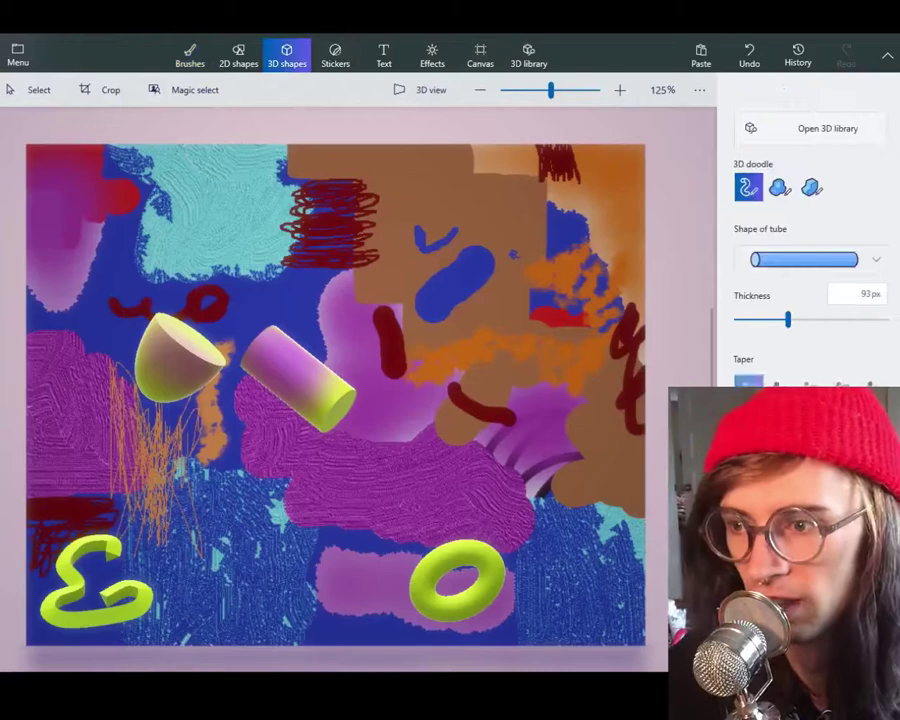
left_click(780, 187)
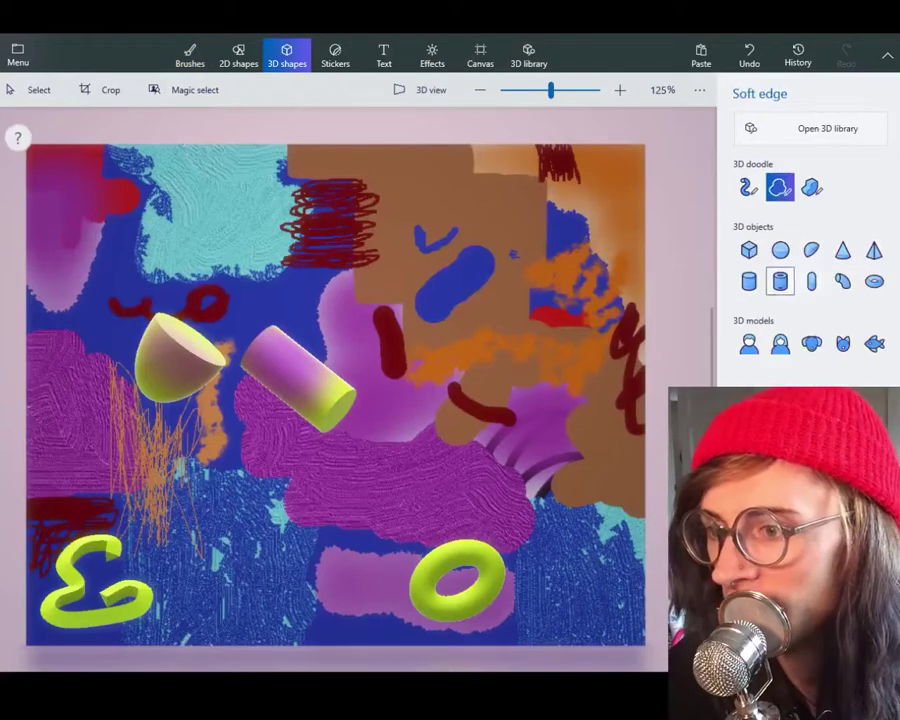
left_click(811, 281)
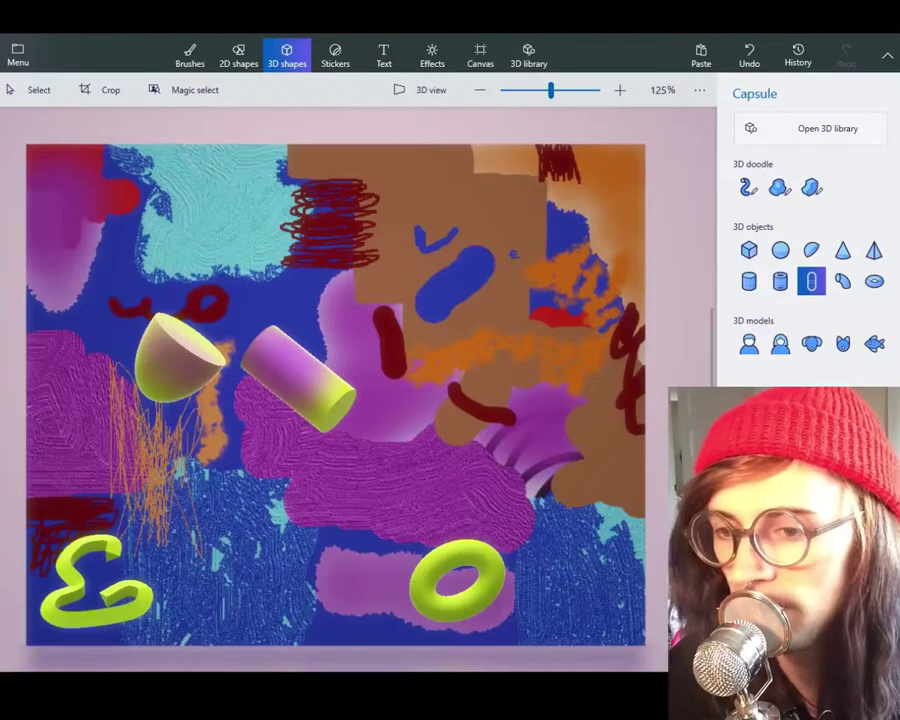
left_click_drag(232, 438, 320, 585)
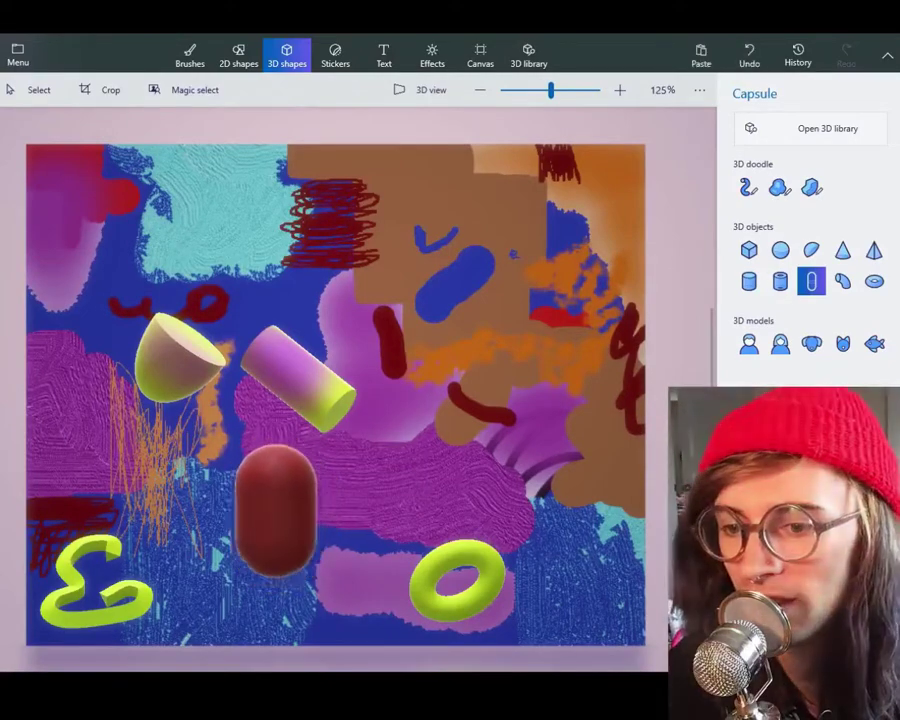
left_click_drag(275, 397, 222, 410)
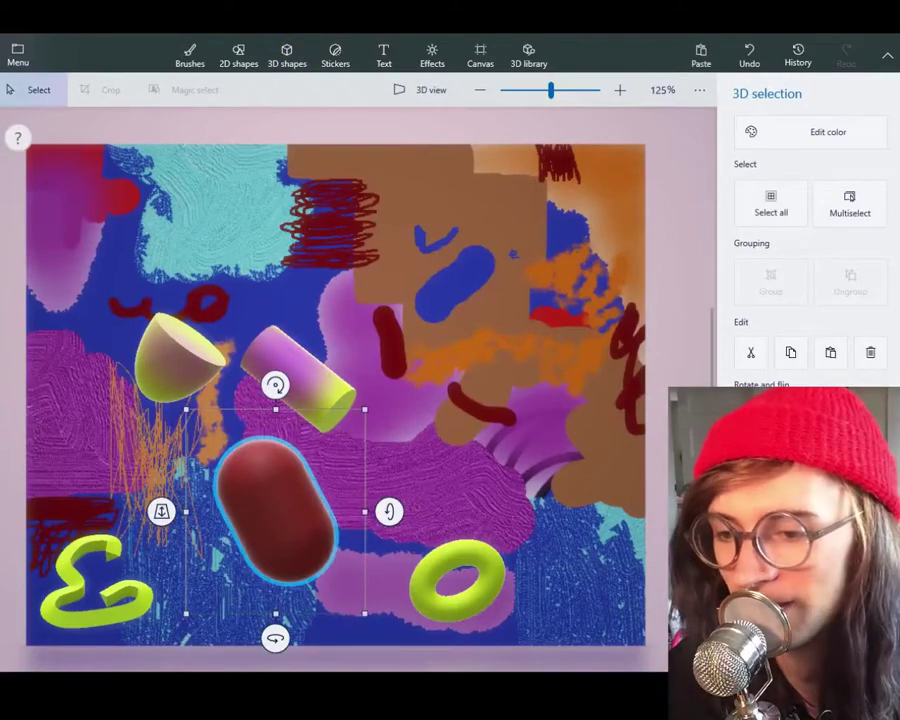
left_click_drag(389, 511, 389, 436)
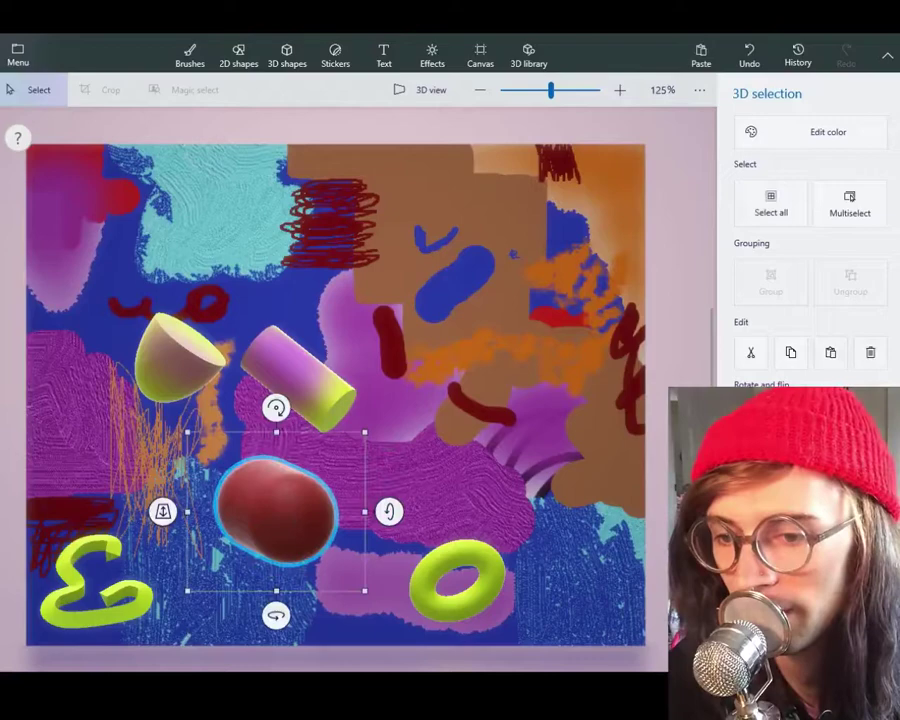
left_click_drag(275, 612, 230, 613)
left_click_drag(152, 511, 152, 470)
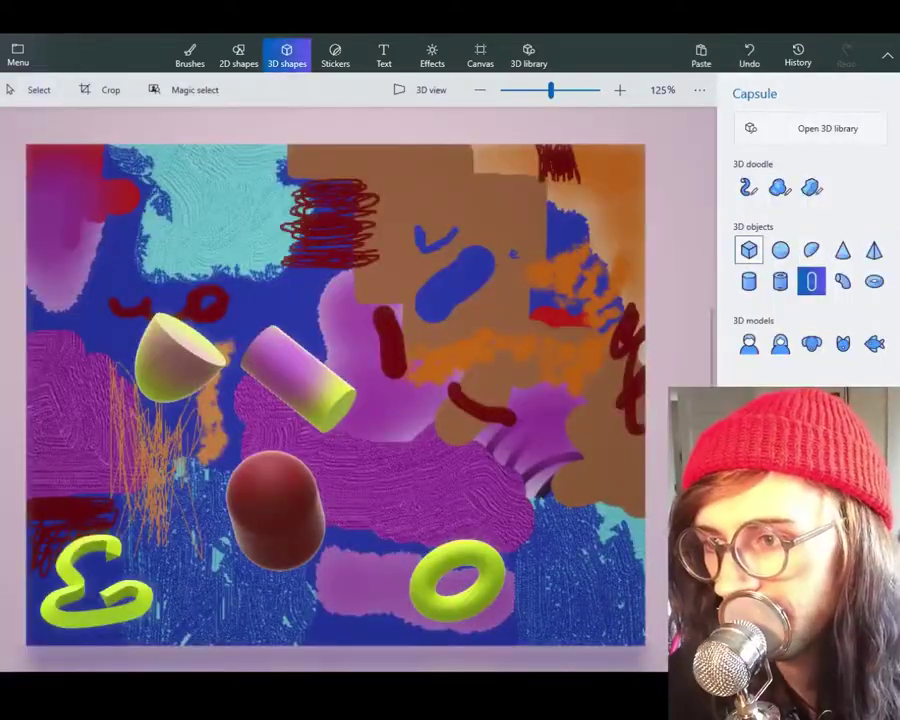
Step: Add a tall dark red 3D box in the canvas's lower-right corner, tilting it slightly and turning it to show its underside
mouse_move(544, 480)
left_mouse_down()
mouse_move(598, 609)
mouse_move(594, 636)
left_mouse_up()
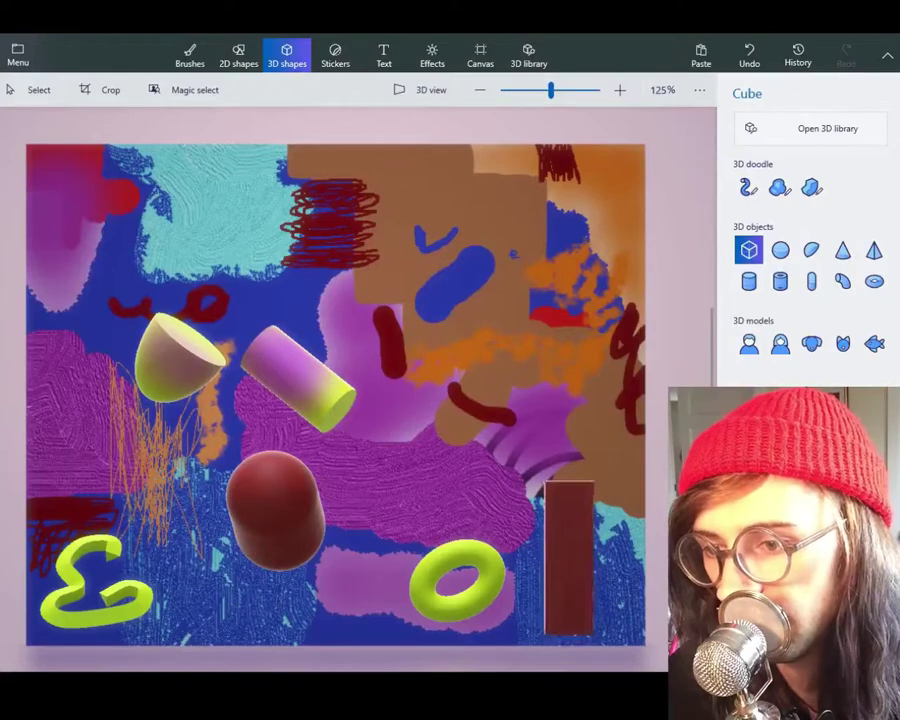
left_click(568, 560)
left_click_drag(568, 442, 538, 447)
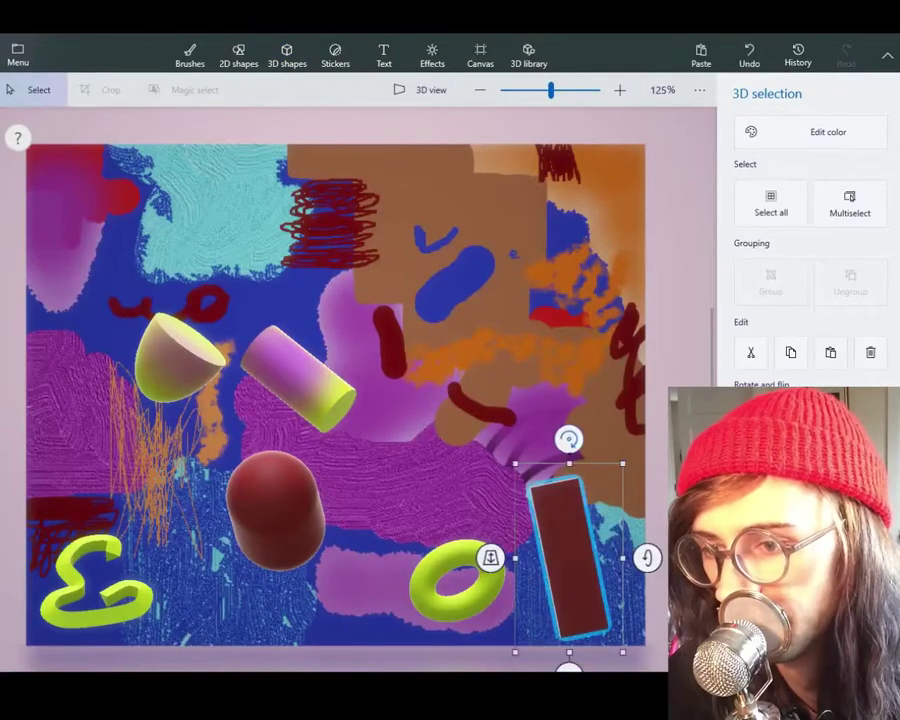
left_click_drag(647, 558, 647, 528)
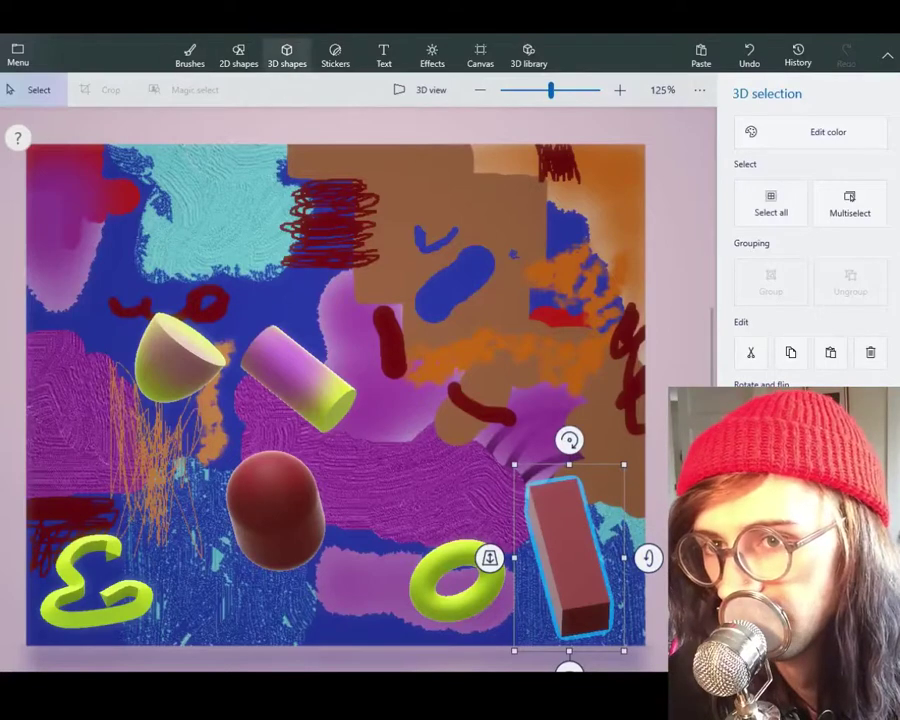
Step: Draw an irregular Soft edge 3D doodle over the brown and orange area, and rotate it into a foreshortened diagonal pose
left_click(287, 55)
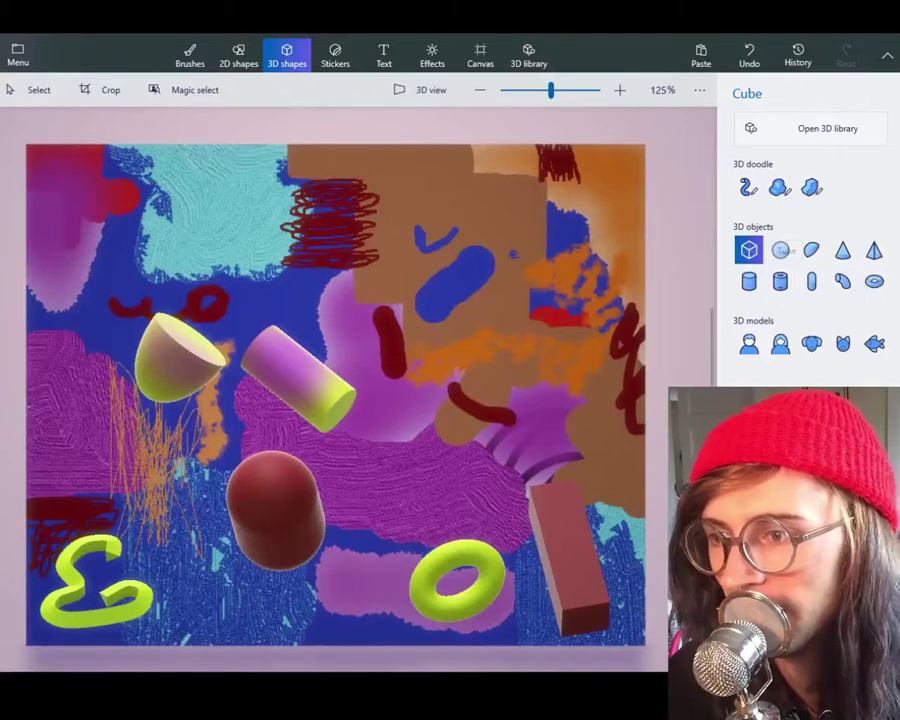
left_click(780, 187)
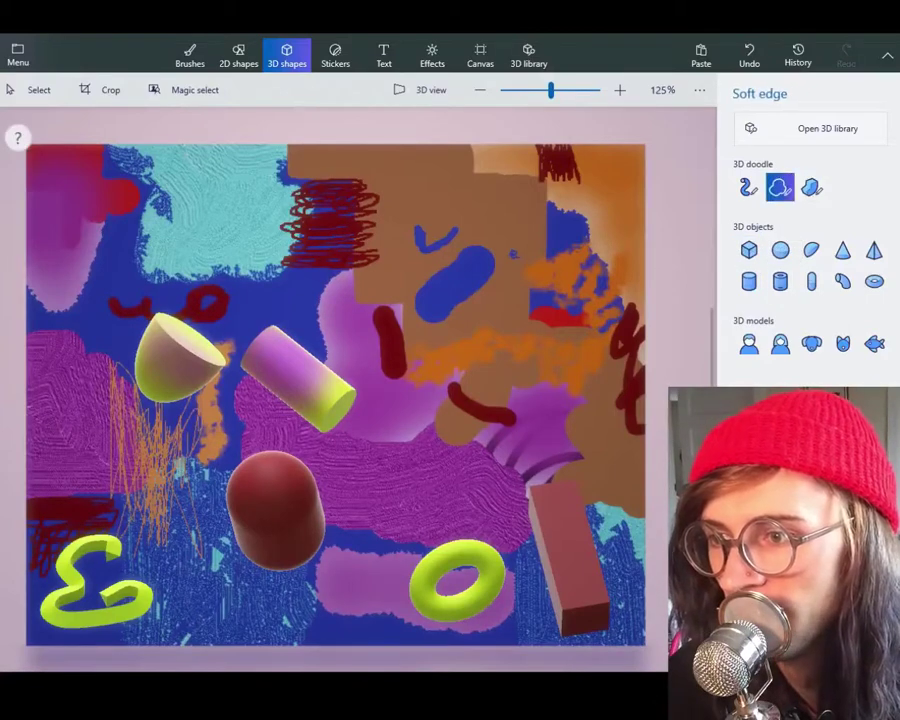
left_click_drag(522, 173, 519, 171)
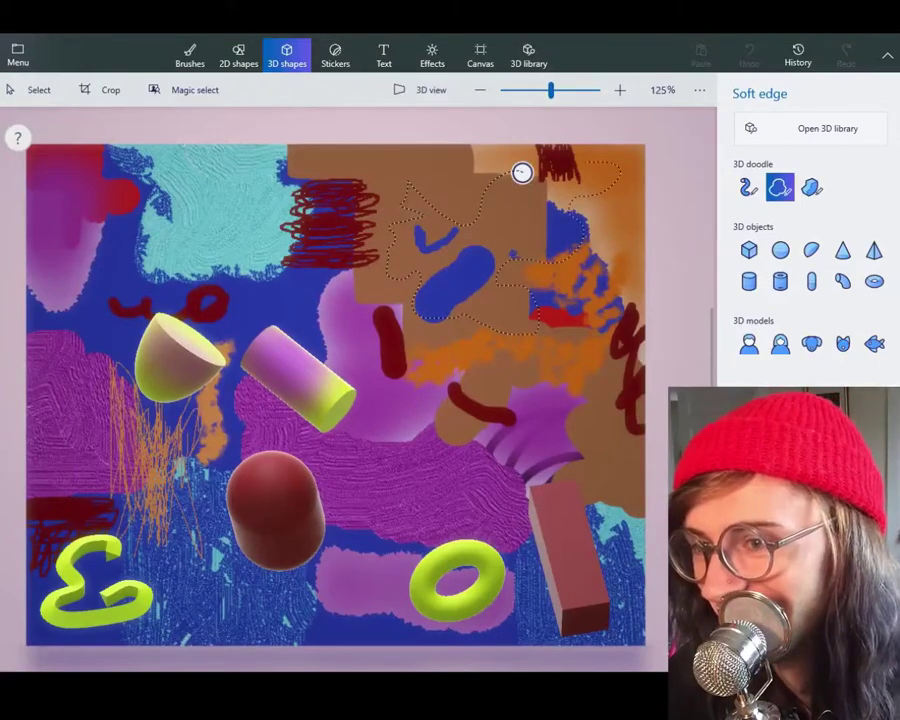
left_click(522, 172)
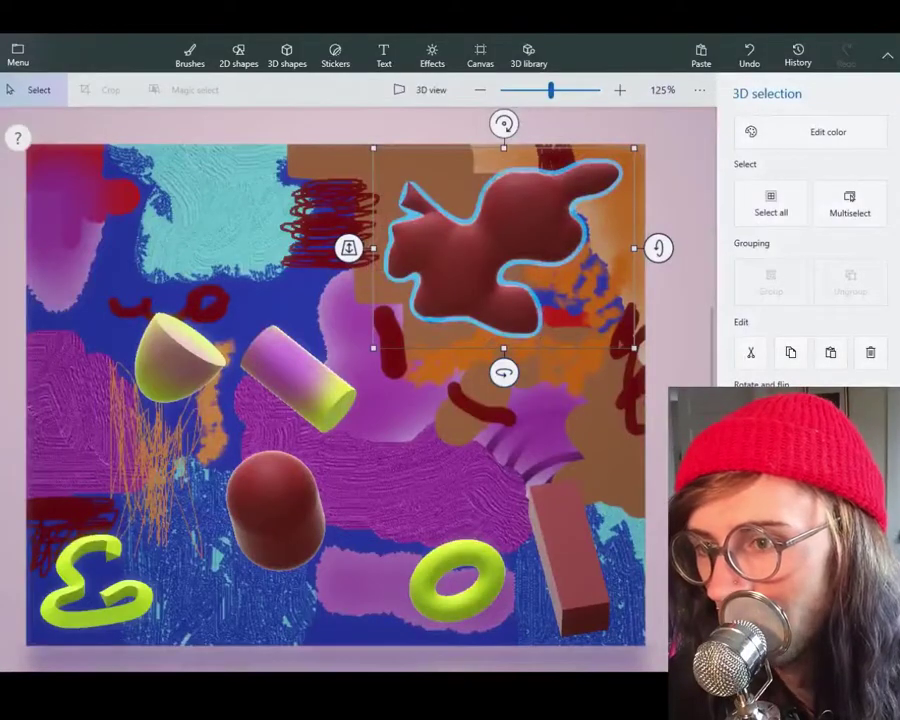
left_click_drag(658, 247, 658, 362)
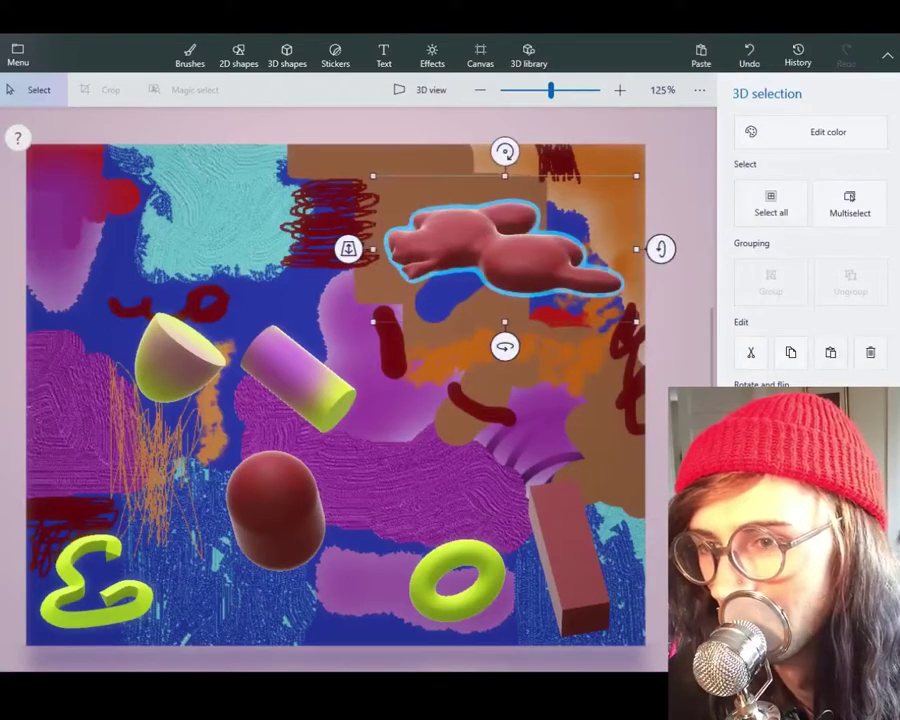
left_click_drag(505, 151, 436, 177)
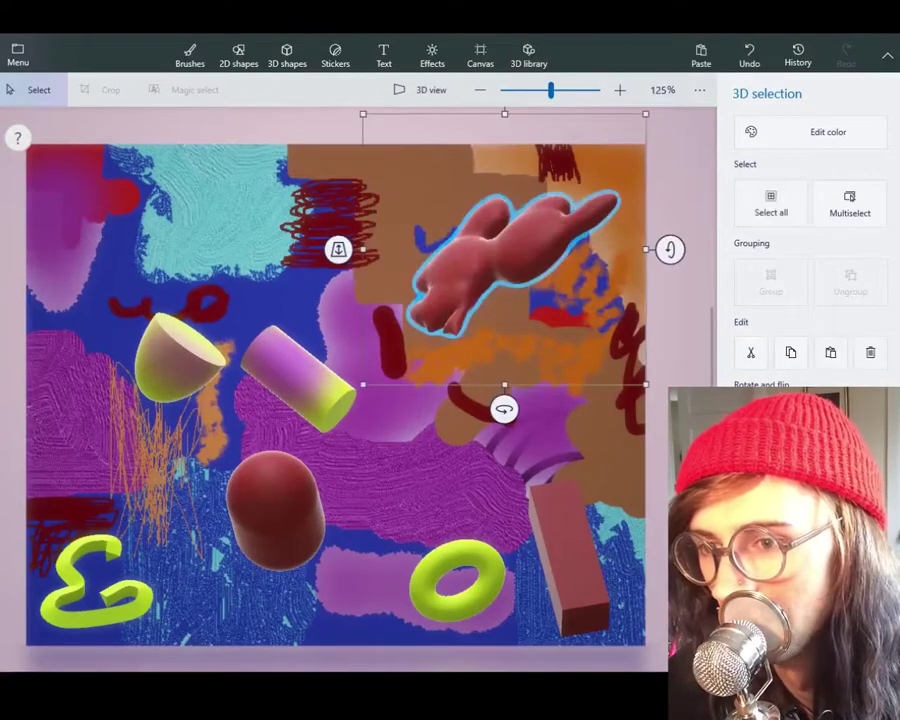
left_click_drag(504, 408, 735, 408)
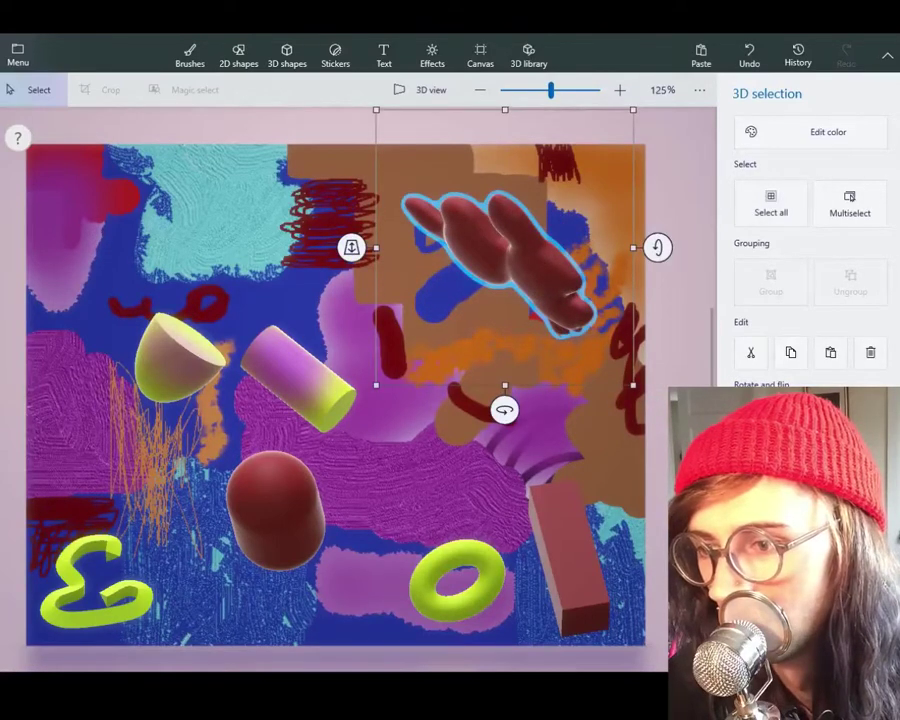
Step: Recolour the soft-edge doodle black
left_click(808, 132)
left_click(643, 235)
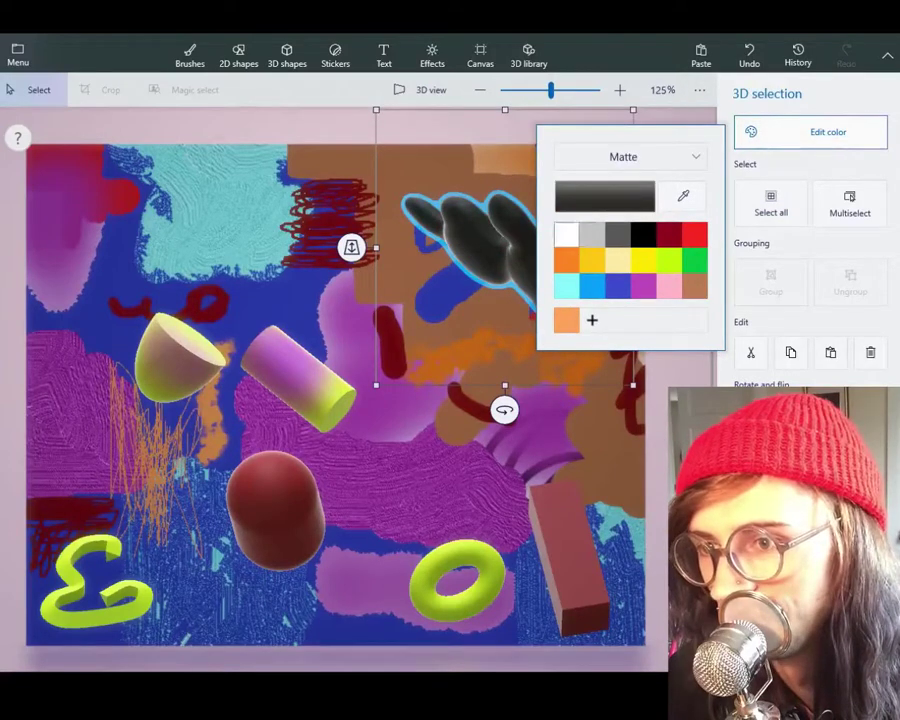
left_click(330, 290)
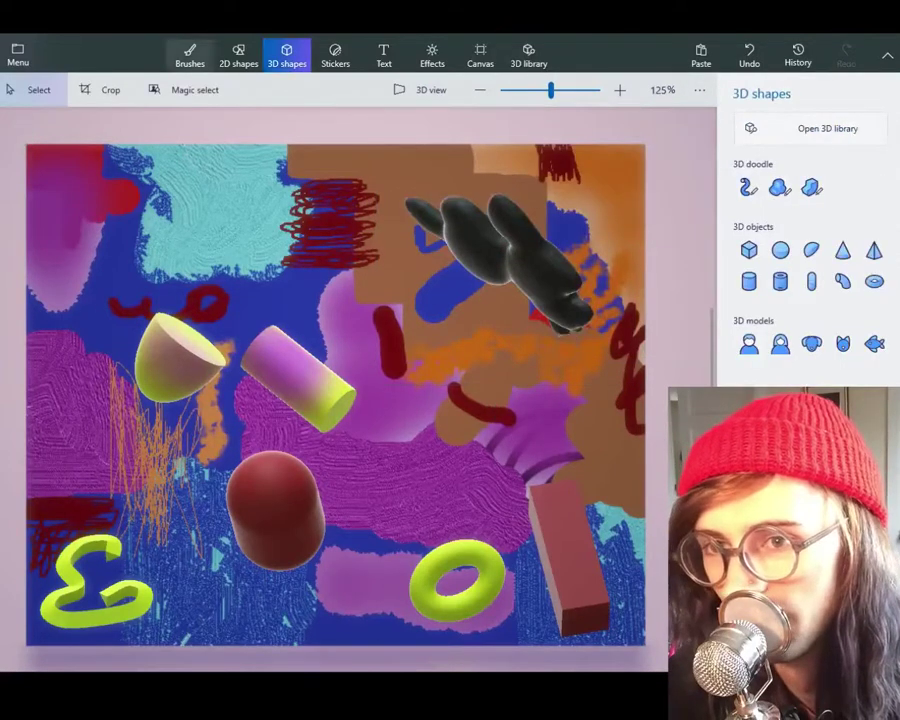
left_click_drag(548, 266, 570, 284)
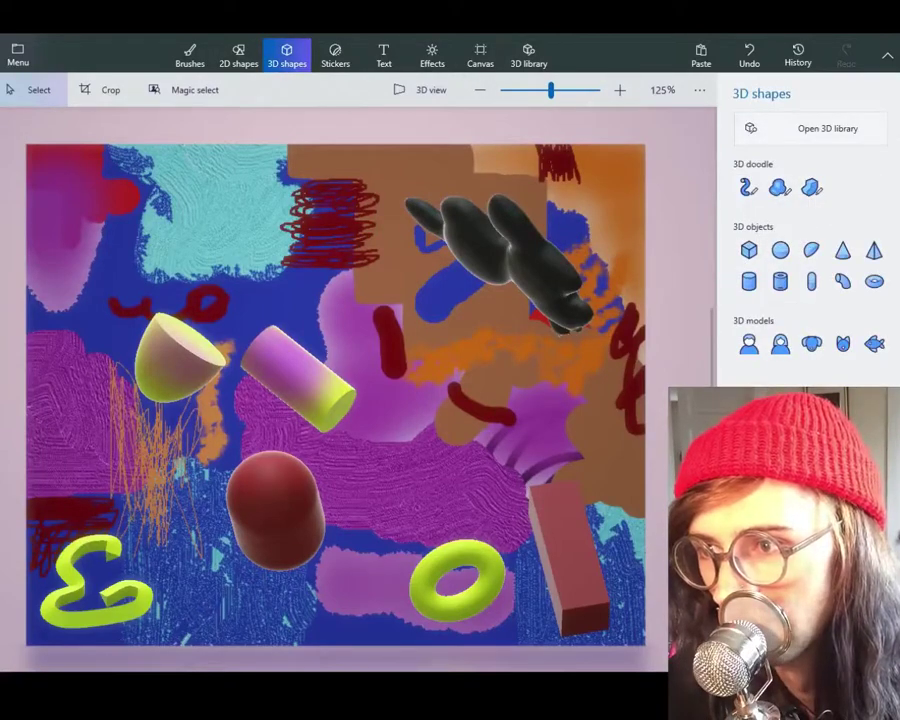
Step: Draw a wavy Sharp edge 3D doodle at the canvas's upper-left edge and rotate it to expose its long ridged sides
left_click(811, 187)
left_click_drag(50, 200, 51, 201)
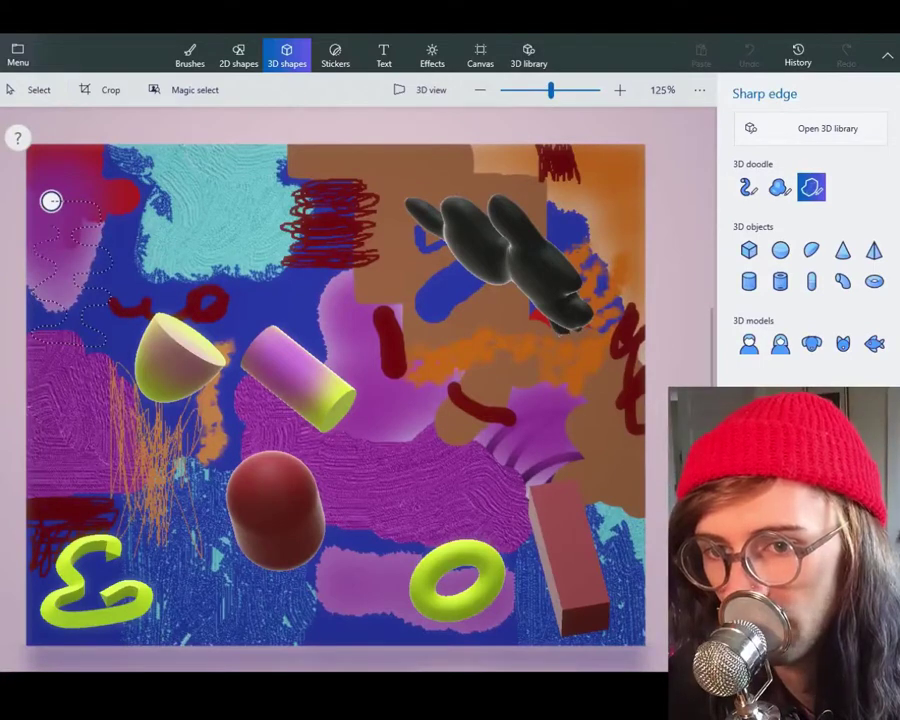
left_click_drag(50, 200, 50, 200)
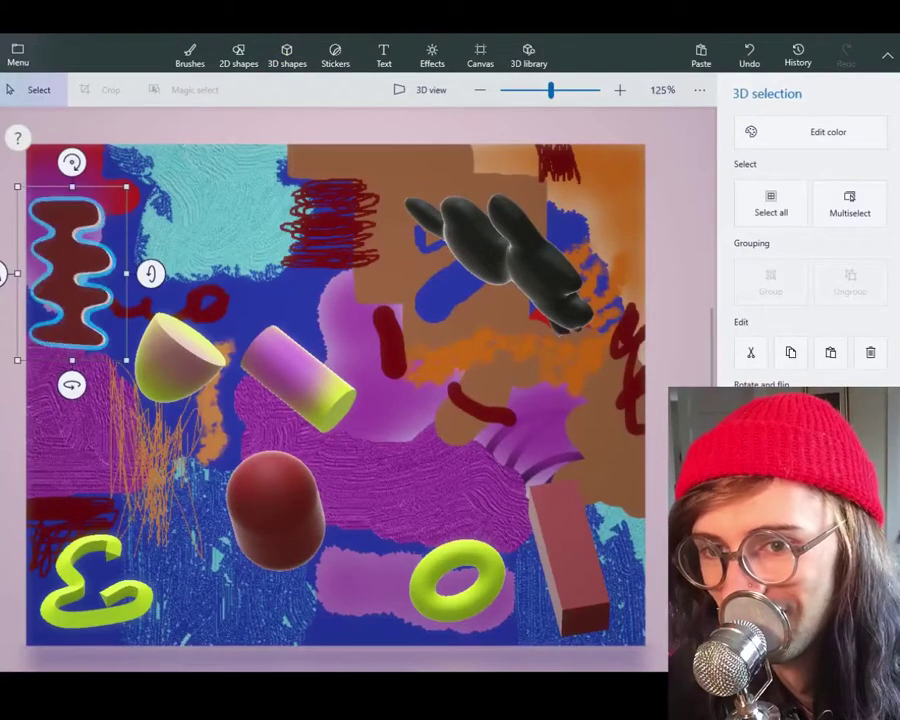
mouse_move(151, 273)
left_mouse_down()
mouse_move(148, 214)
mouse_move(150, 229)
left_mouse_up()
left_click_drag(72, 391, 92, 391)
left_click_drag(62, 273, 62, 273)
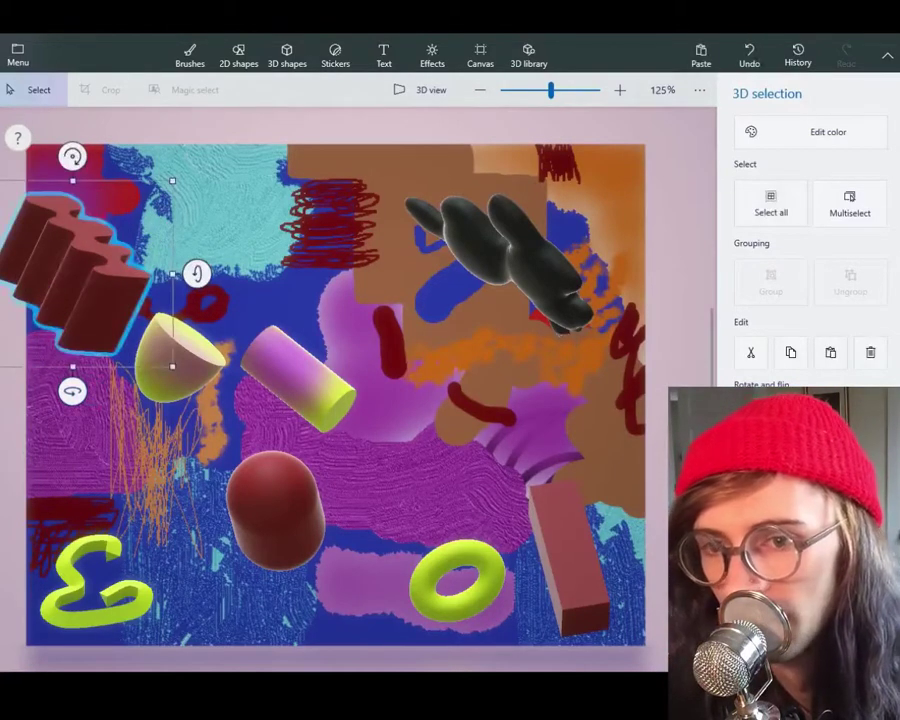
Step: Recolour the wavy sharp-edge doodle bright green
left_click(811, 132)
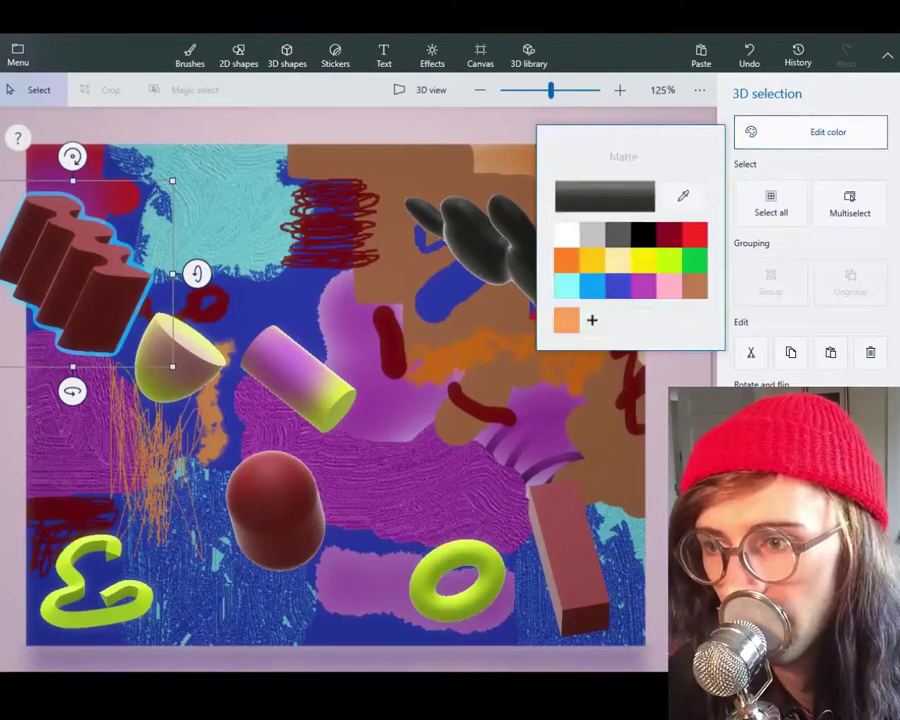
left_click(695, 260)
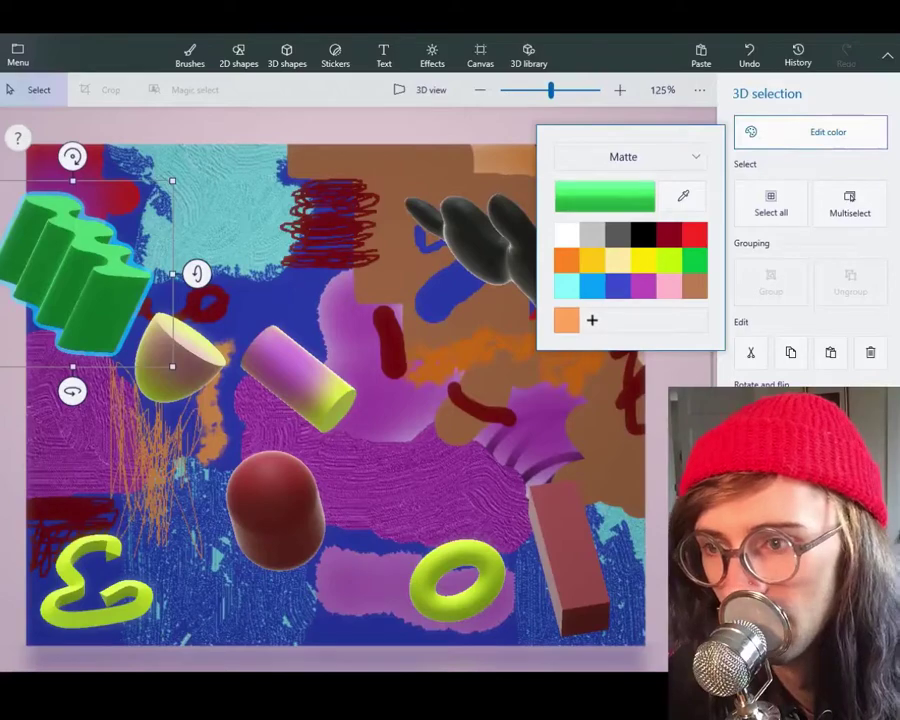
left_click(287, 55)
left_click(287, 55)
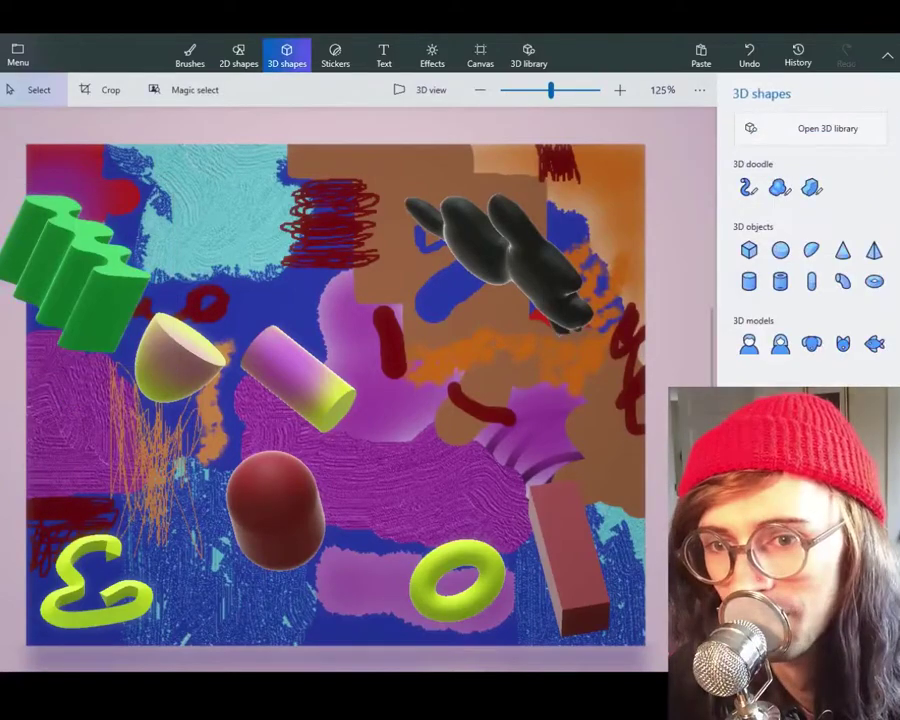
Step: Paint dark red Calligraphy pen marks at 15 px over the upper and front surfaces of the green doodle
left_click_drag(77, 258, 104, 261)
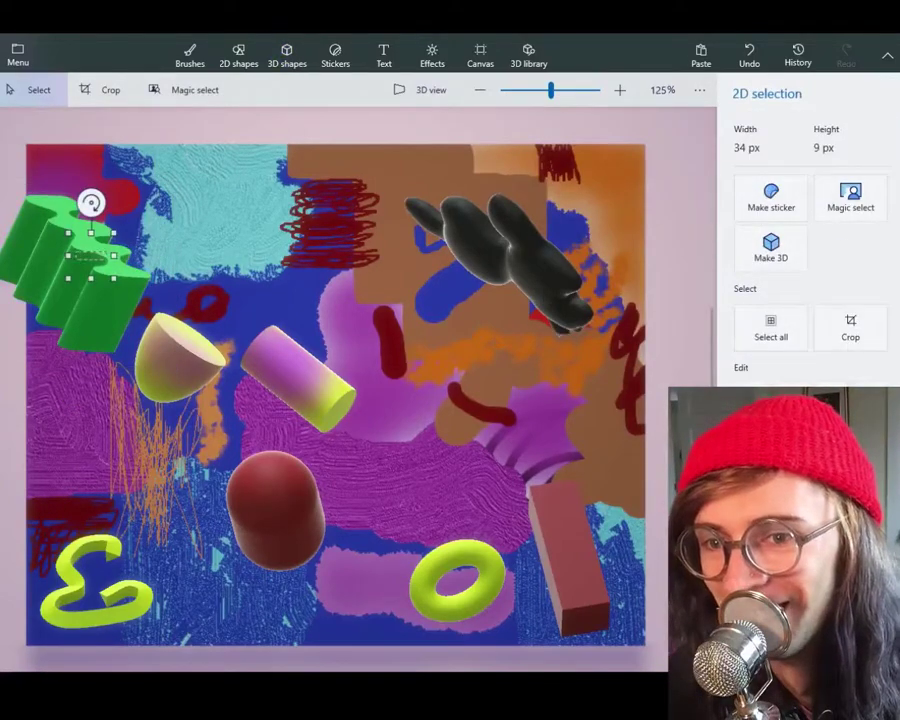
left_click(287, 55)
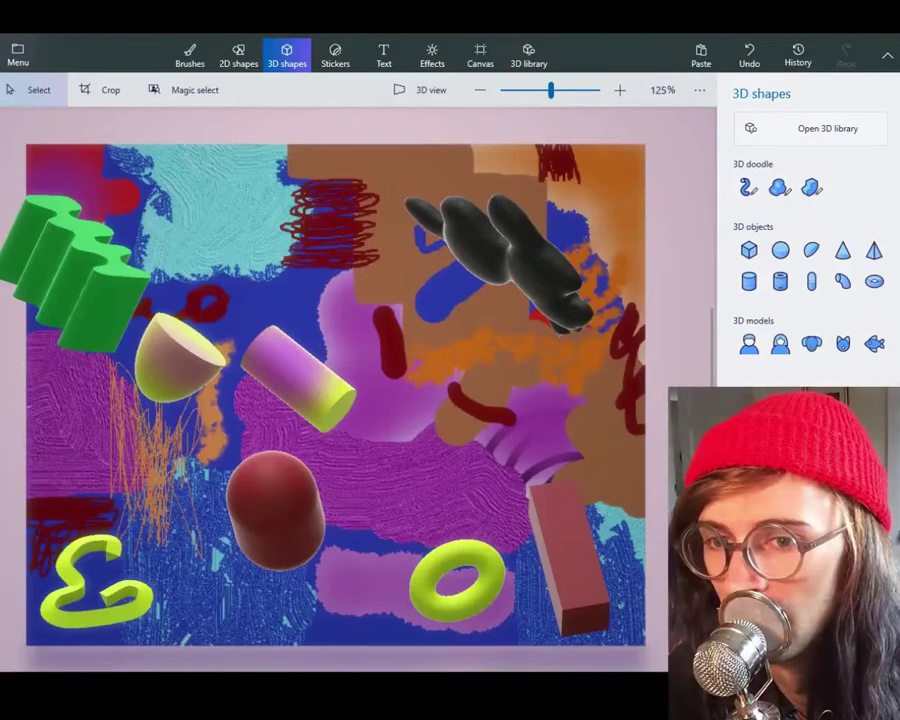
right_click(99, 284)
left_click(138, 295)
left_click_drag(40, 263, 143, 270)
left_click(287, 55)
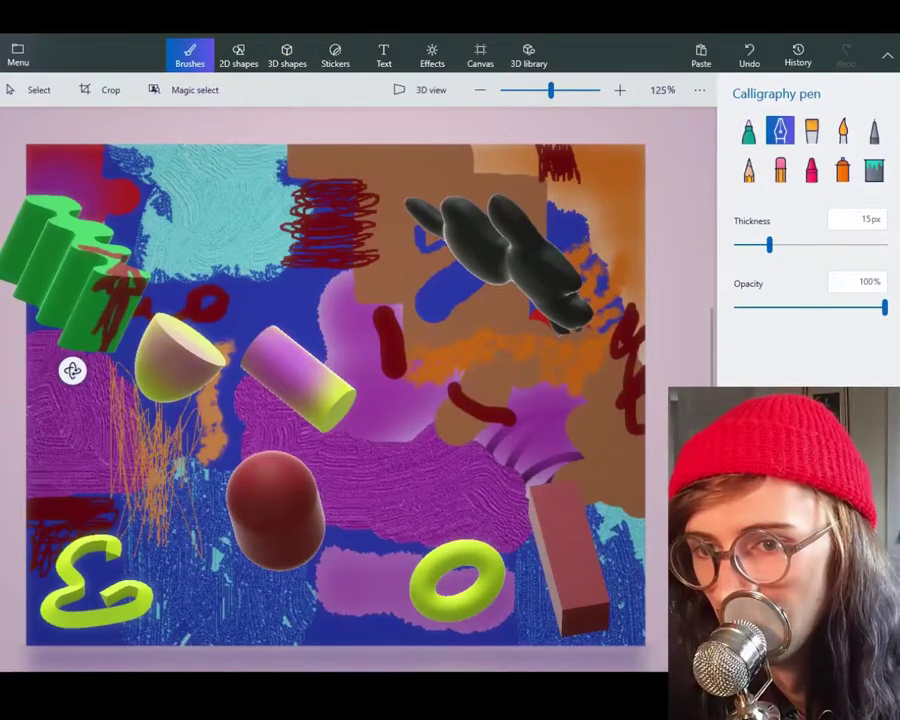
mouse_move(80, 224)
left_mouse_down()
mouse_move(98, 250)
mouse_move(90, 231)
mouse_move(84, 241)
mouse_move(93, 226)
left_mouse_up()
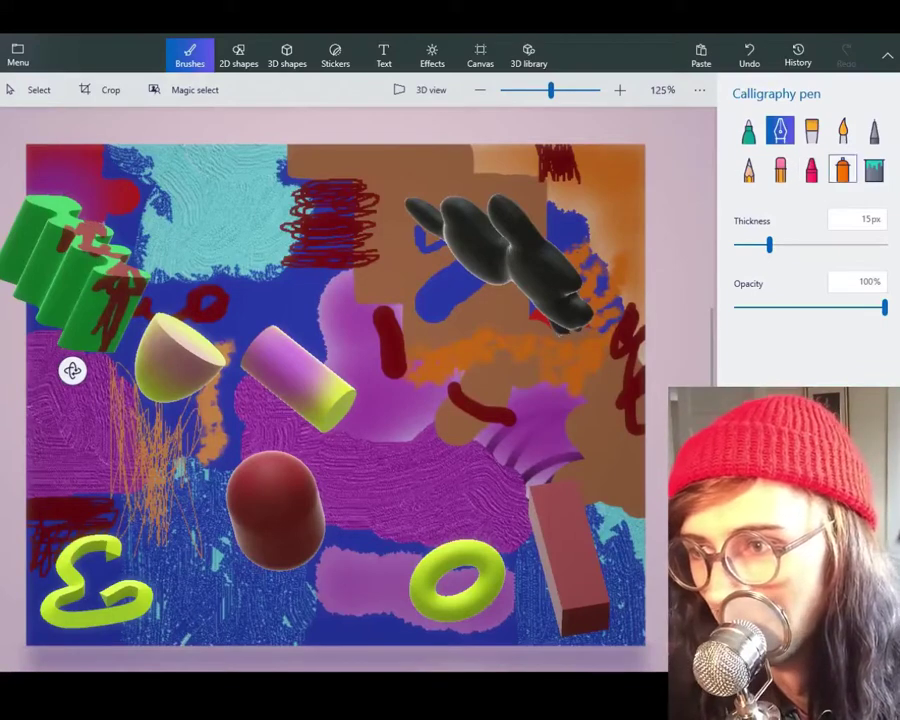
Step: Paint green Oil brush strokes at 48 px along the brown area's upper edge and down the orange corner beside the black shape
left_click(842, 130)
left_click(811, 130)
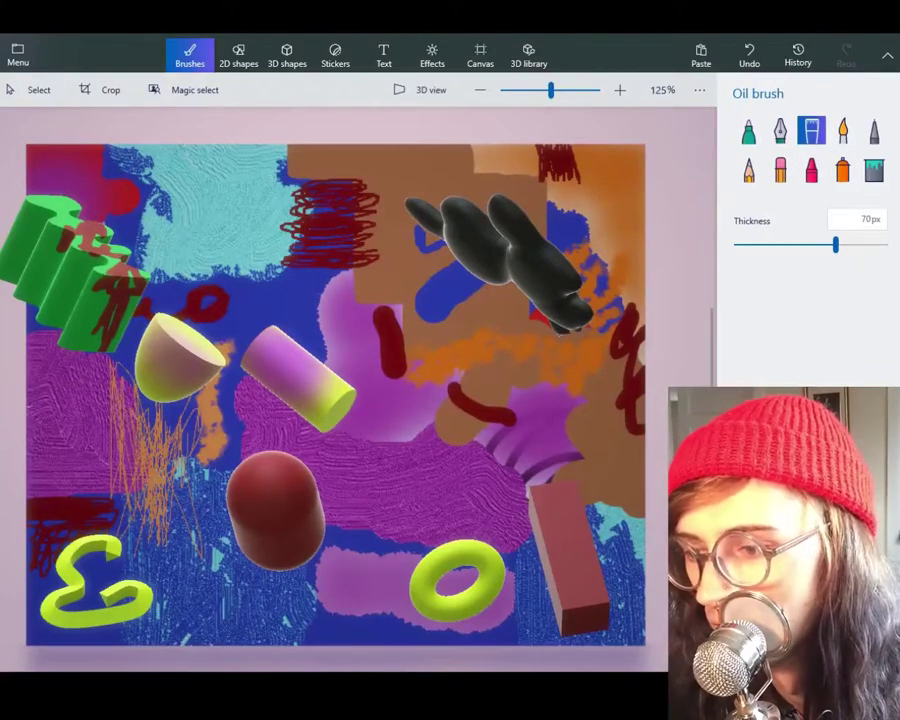
left_click(799, 245)
mouse_move(396, 157)
left_mouse_down()
mouse_move(499, 160)
mouse_move(513, 171)
left_mouse_up()
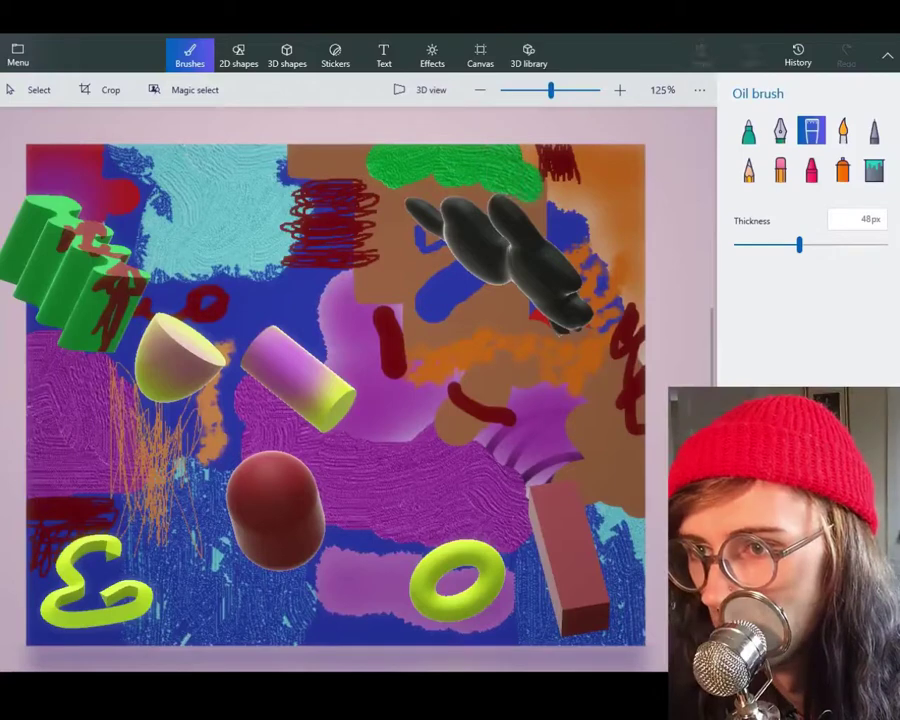
mouse_move(596, 193)
left_mouse_down()
mouse_move(621, 178)
mouse_move(596, 160)
mouse_move(604, 176)
left_mouse_up()
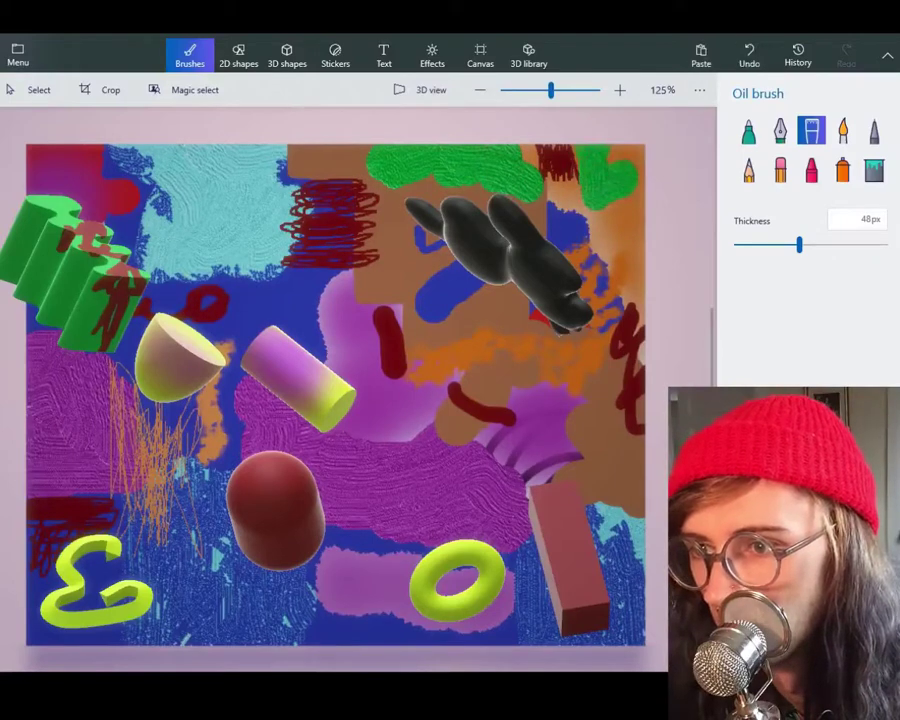
left_click_drag(606, 224, 589, 245)
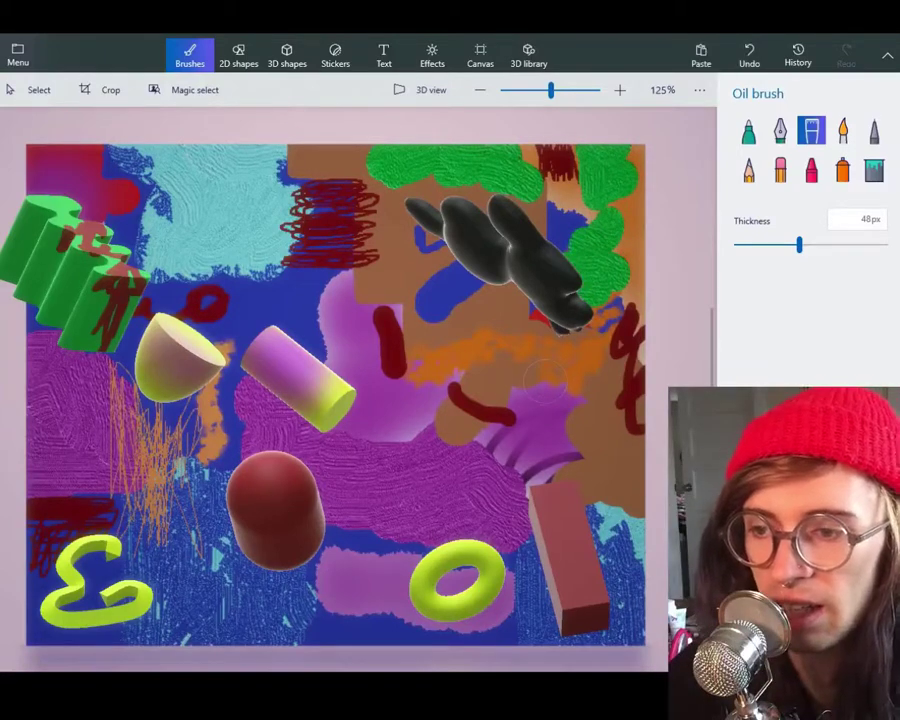
Step: Paint green Oil brush strokes at 48 px over the purple folds above the reddish block and onto the purple-yellow cylinder
mouse_move(594, 434)
left_mouse_down()
mouse_move(604, 440)
mouse_move(574, 459)
mouse_move(604, 478)
mouse_move(537, 462)
mouse_move(522, 476)
mouse_move(506, 446)
mouse_move(524, 430)
mouse_move(487, 457)
mouse_move(550, 407)
mouse_move(552, 424)
left_mouse_up()
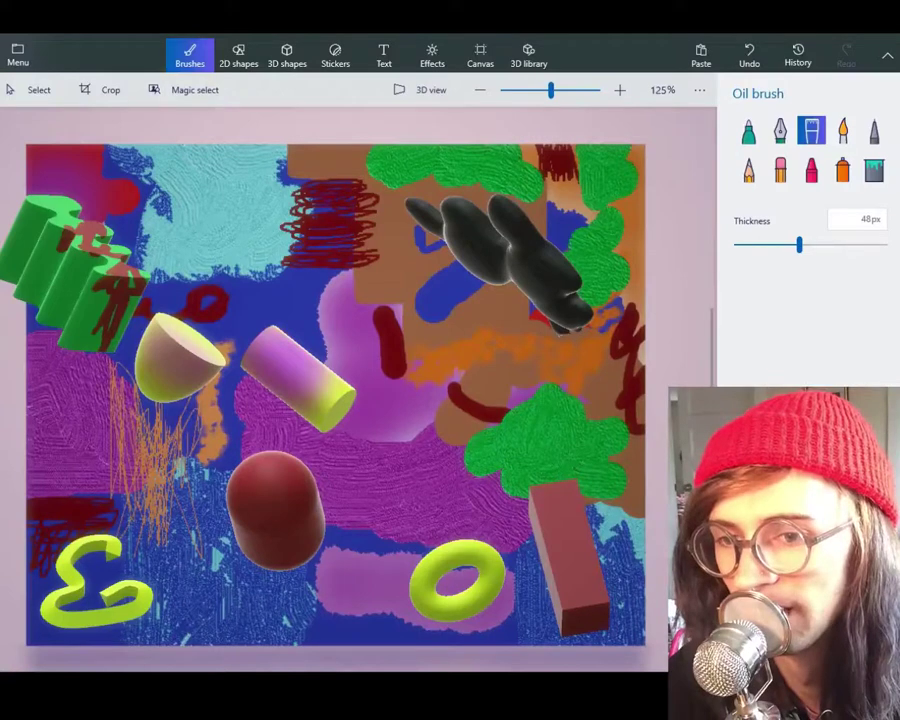
left_click_drag(286, 374, 317, 398)
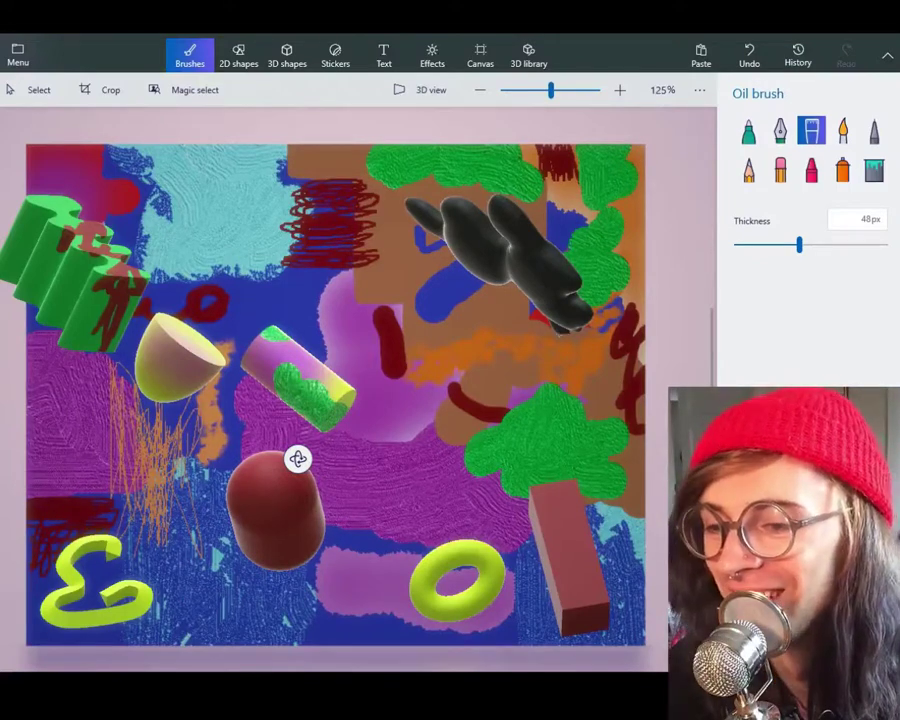
Step: Paint light pink Oil brush patches at 48 px on the side, lower edge and upper end of the dark red capsule
mouse_move(304, 512)
left_mouse_down()
mouse_move(310, 521)
mouse_move(316, 515)
left_mouse_up()
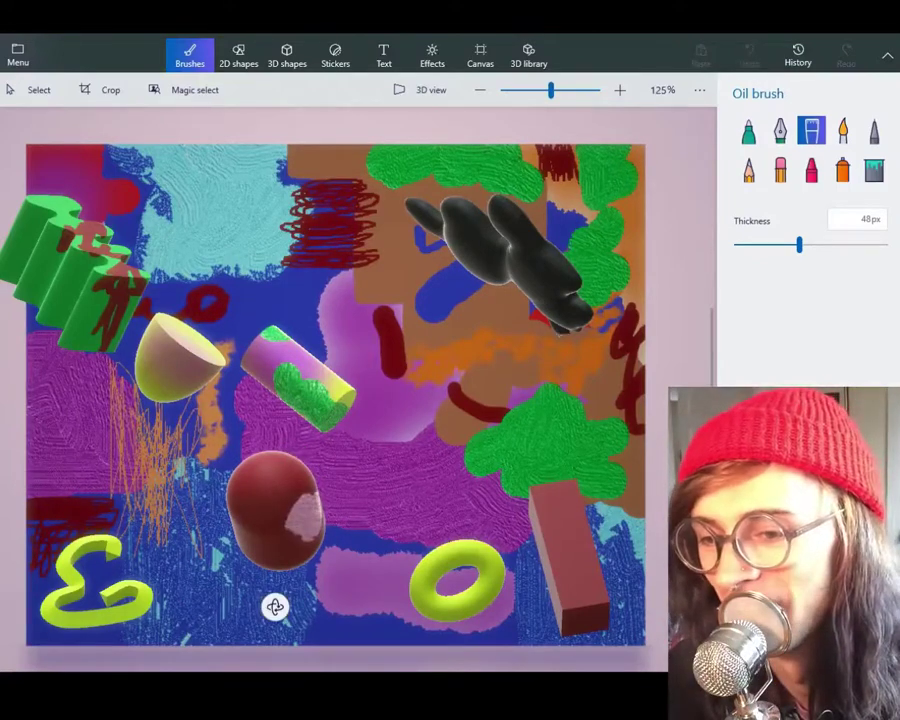
left_click_drag(275, 606, 275, 606)
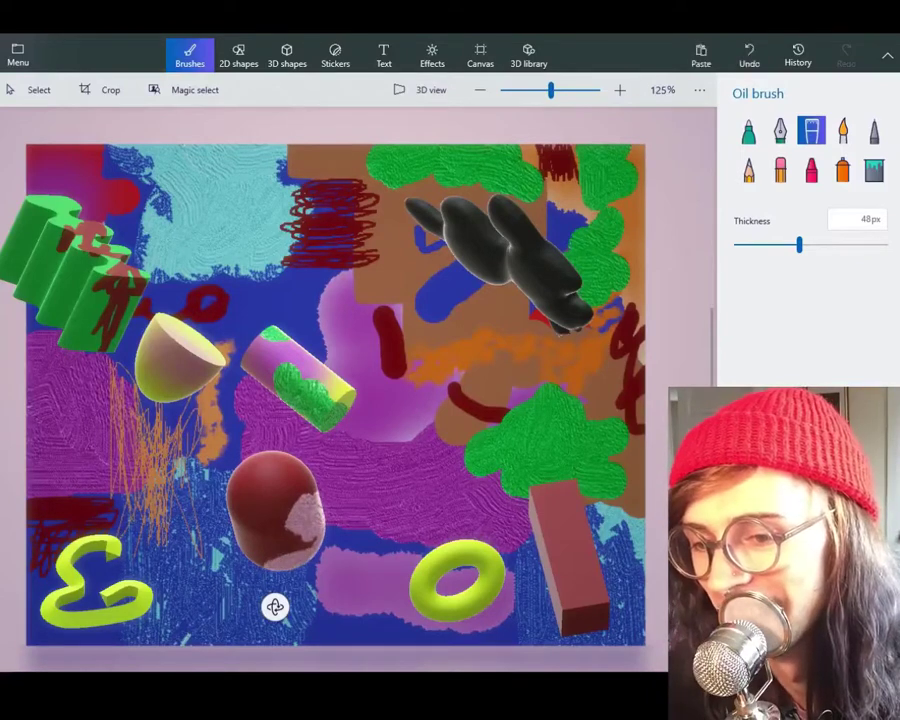
left_click_drag(295, 471, 281, 465)
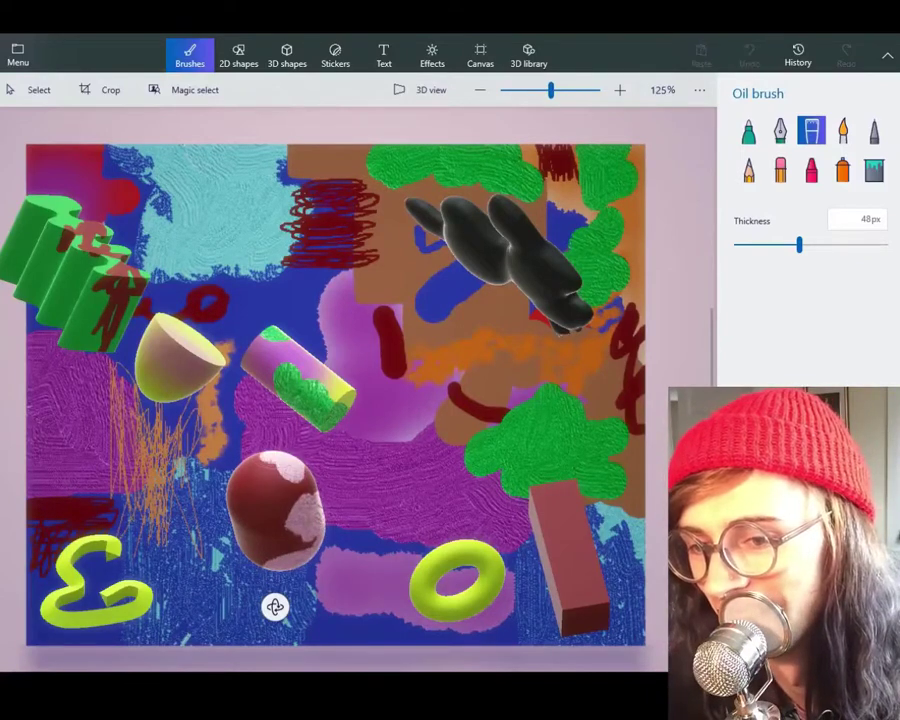
left_click_drag(275, 606, 275, 606)
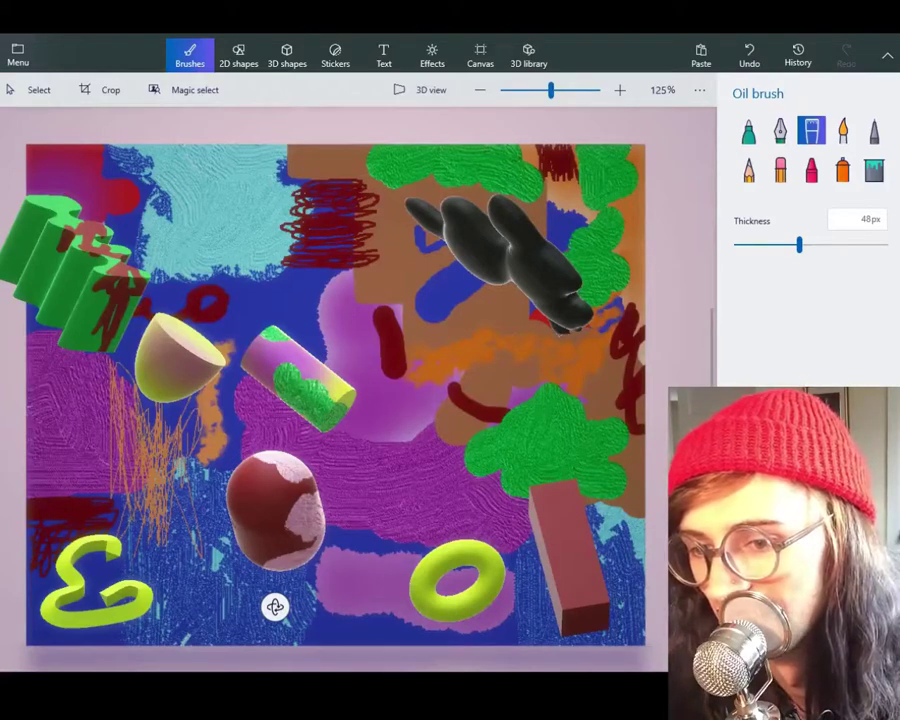
Step: Paint pink Oil brush strokes beside the dark red capsule at 48 px, and down to the canvas's lower edge at 31 px
mouse_move(223, 507)
left_mouse_down()
mouse_move(204, 545)
mouse_move(227, 572)
left_mouse_up()
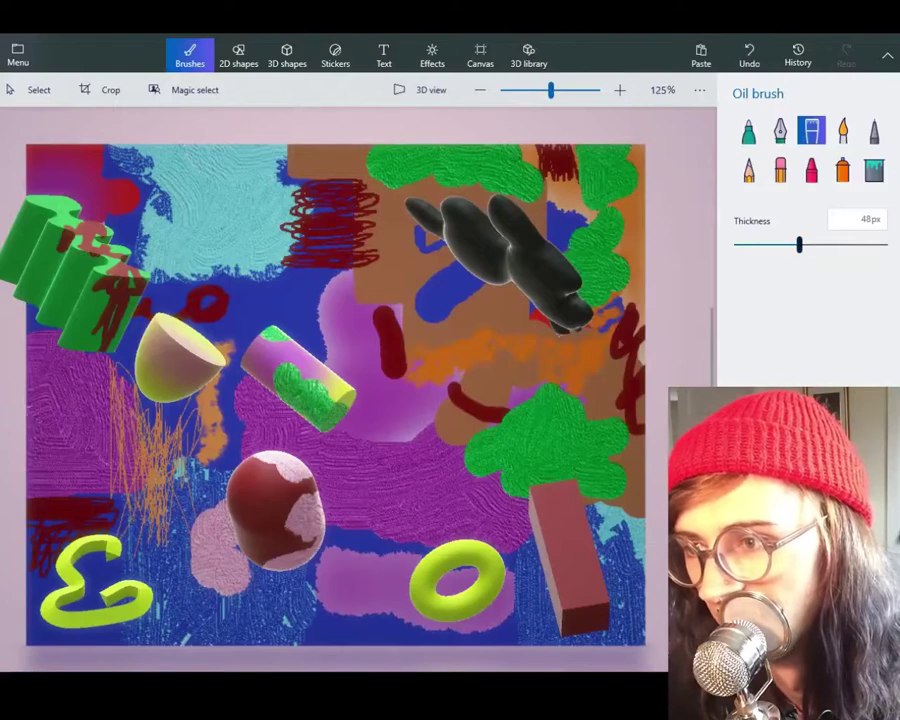
left_click_drag(799, 245, 771, 244)
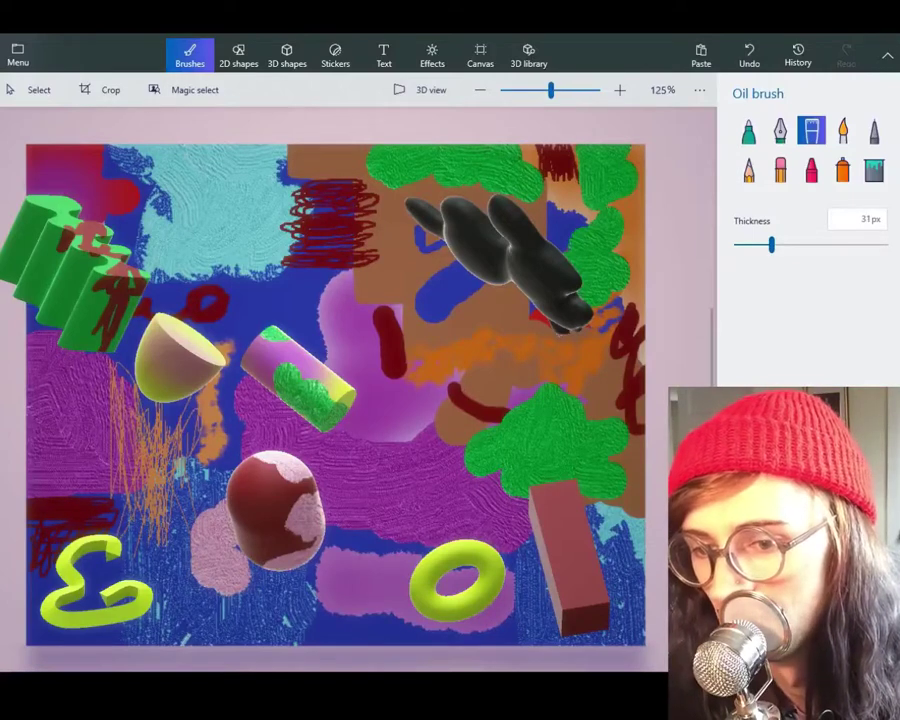
mouse_move(228, 590)
left_mouse_down()
mouse_move(229, 609)
mouse_move(242, 599)
mouse_move(240, 621)
mouse_move(244, 580)
mouse_move(246, 632)
mouse_move(234, 635)
mouse_move(230, 624)
left_mouse_up()
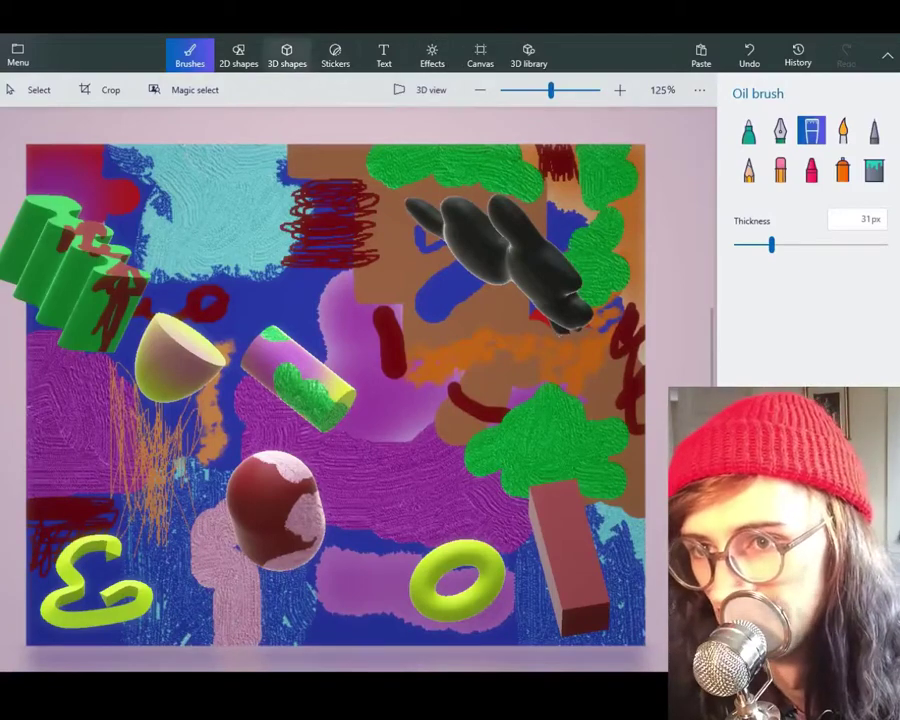
Step: Draw a pink rounded Tube brush doodle, 62 px thick, zigzagging from the canvas's upper-left corner down to the cylinder
left_click(287, 55)
left_click(748, 187)
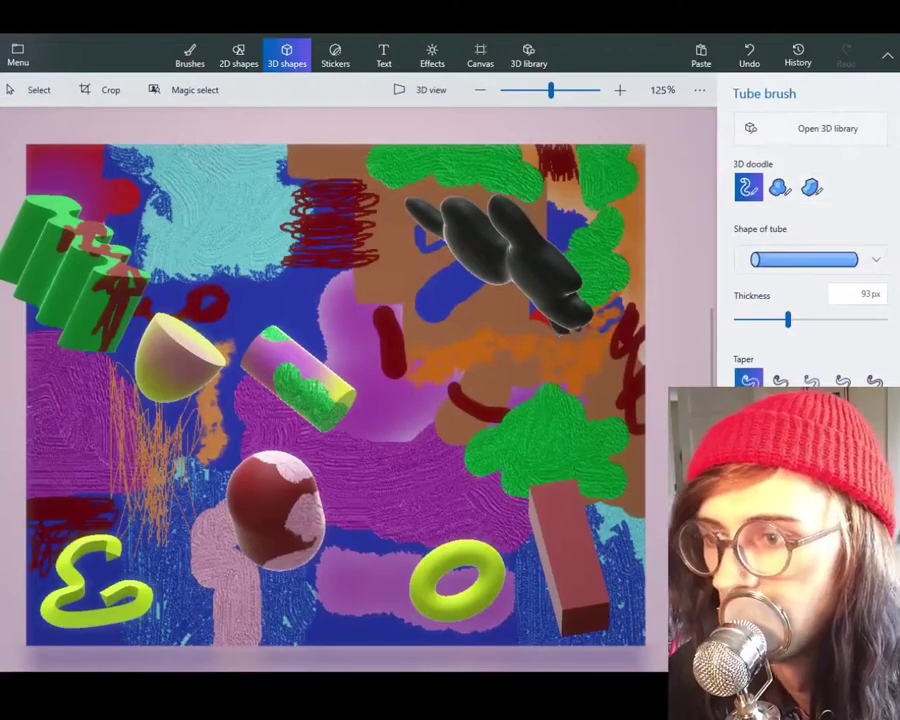
mouse_move(122, 186)
left_mouse_down()
mouse_move(188, 157)
mouse_move(205, 205)
mouse_move(186, 240)
left_mouse_up()
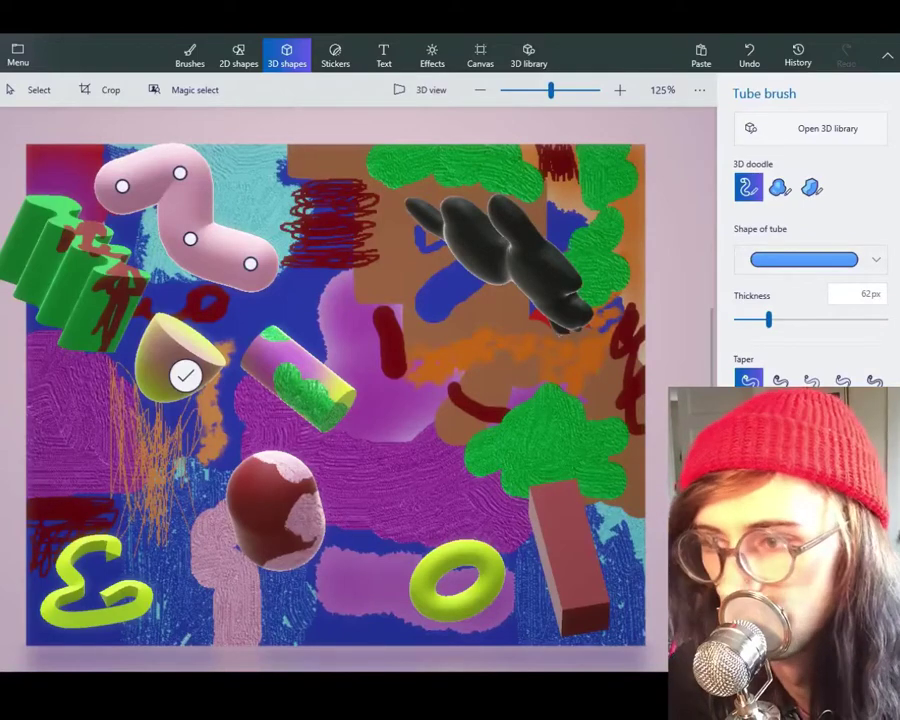
key("ctrl+z")
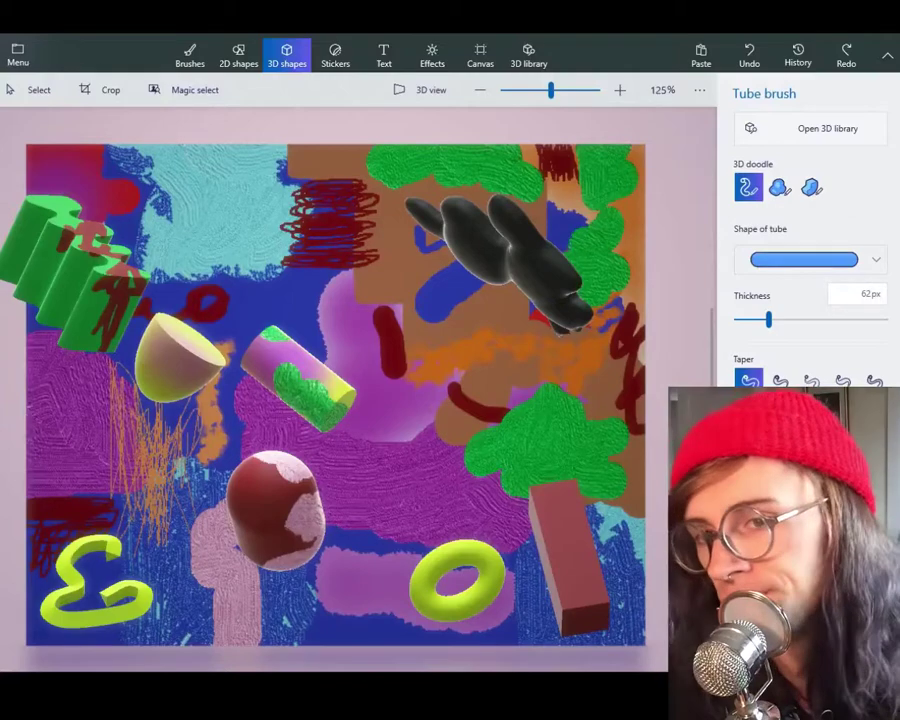
mouse_move(100, 172)
left_mouse_down()
mouse_move(140, 175)
mouse_move(163, 188)
mouse_move(165, 240)
mouse_move(182, 245)
mouse_move(244, 209)
left_mouse_up()
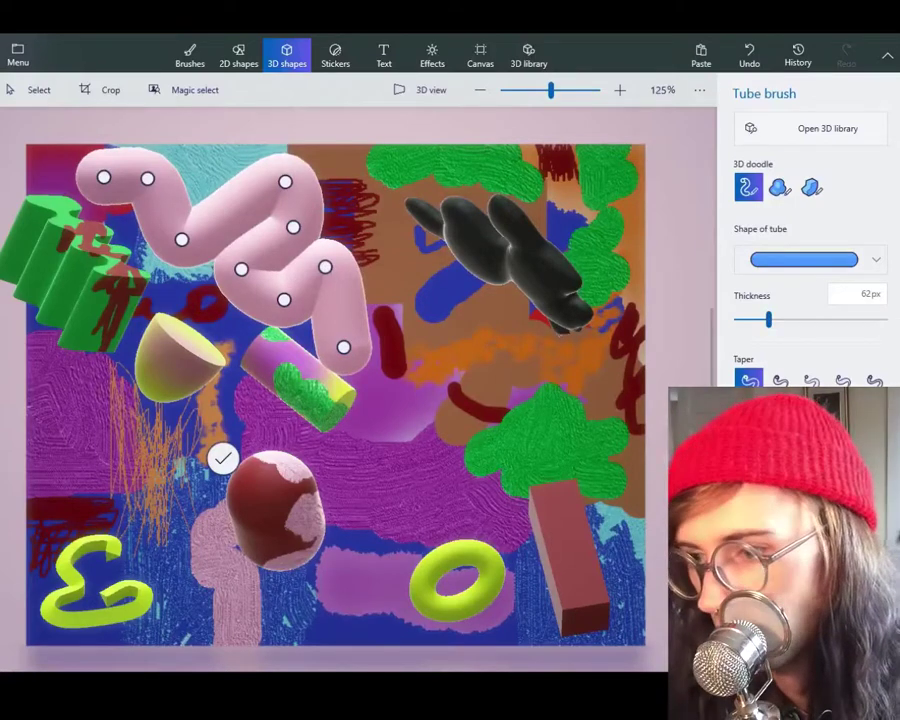
scroll(810, 250, "down", 1)
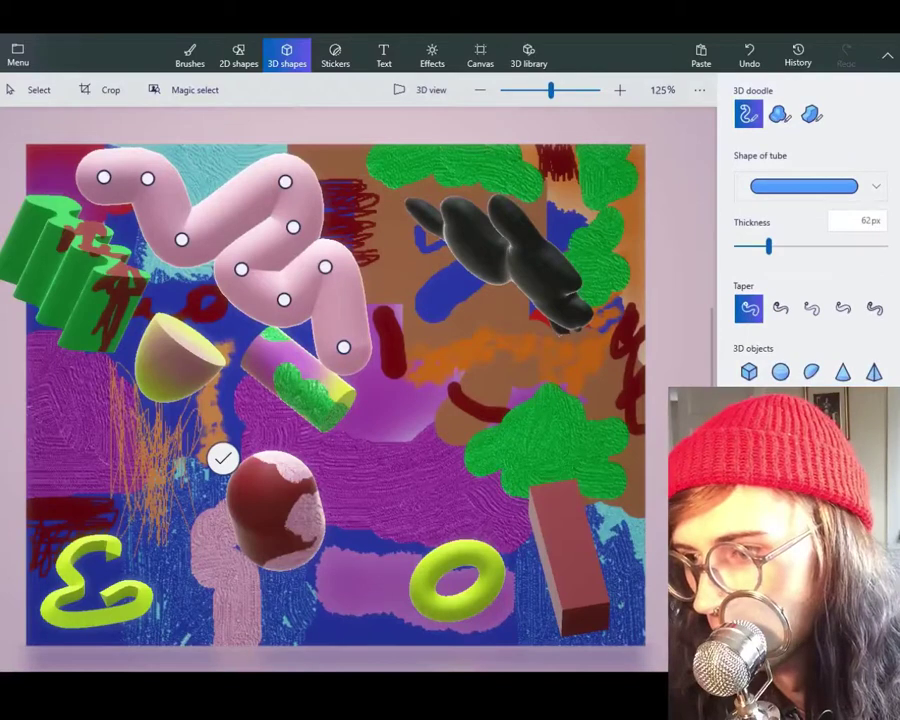
scroll(810, 250, "up", 1)
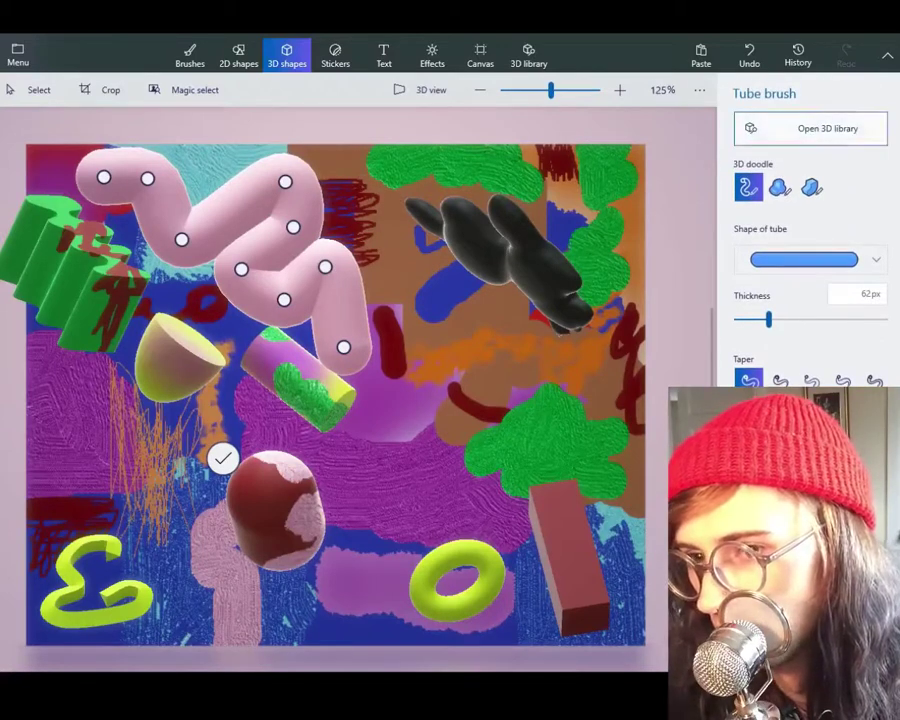
Step: Reshape the pink tube doodle by pulling its control points inward into a compact twisted curl over the cyan area
left_click_drag(285, 181, 233, 205)
left_click_drag(290, 227, 225, 237)
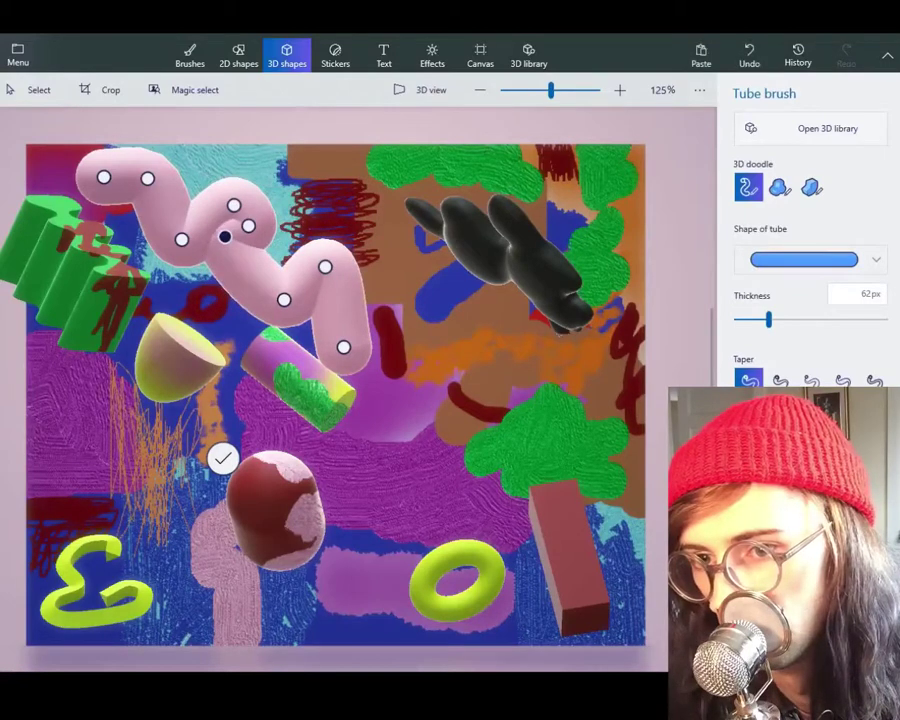
left_click_drag(284, 300, 248, 272)
left_click_drag(325, 267, 277, 260)
left_click_drag(344, 347, 282, 279)
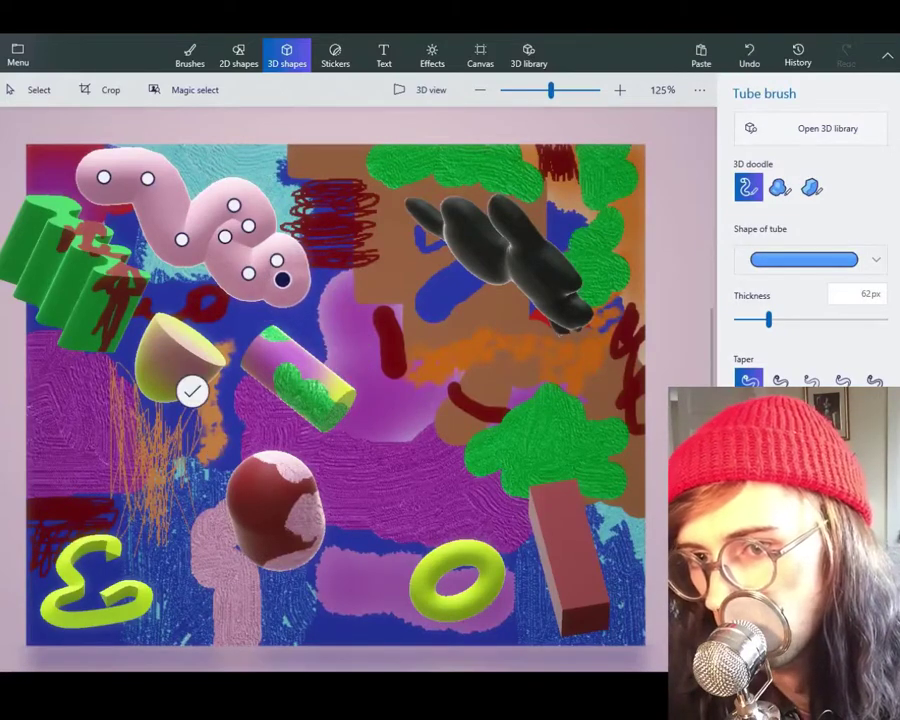
mouse_move(147, 178)
left_mouse_down()
mouse_move(182, 172)
mouse_move(162, 192)
left_mouse_up()
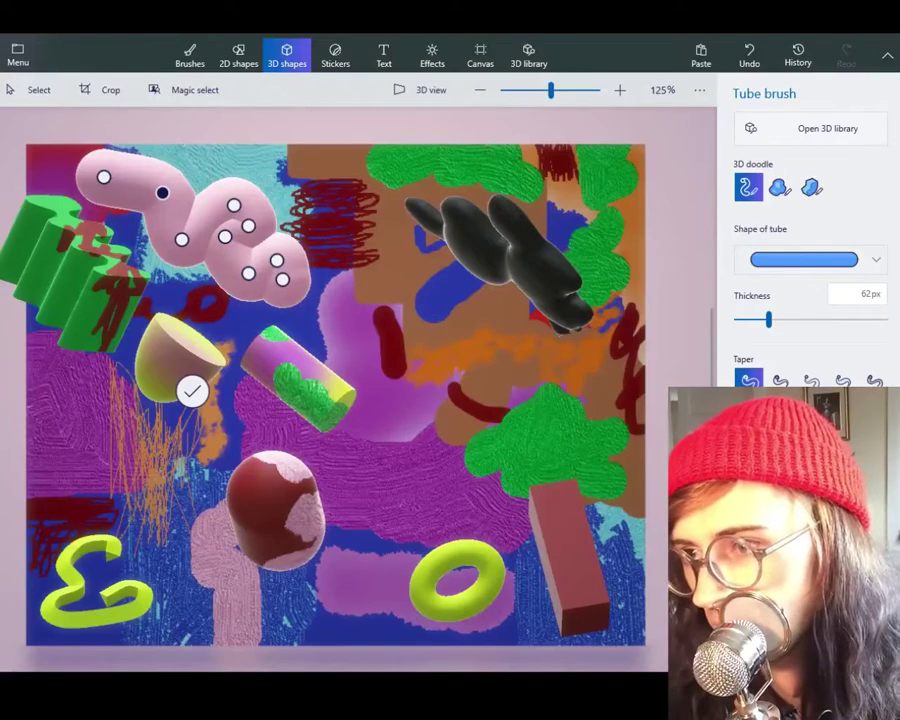
Step: Shift the twisted tube doodle slightly, shrink it and recolour it purple
left_click(30, 89)
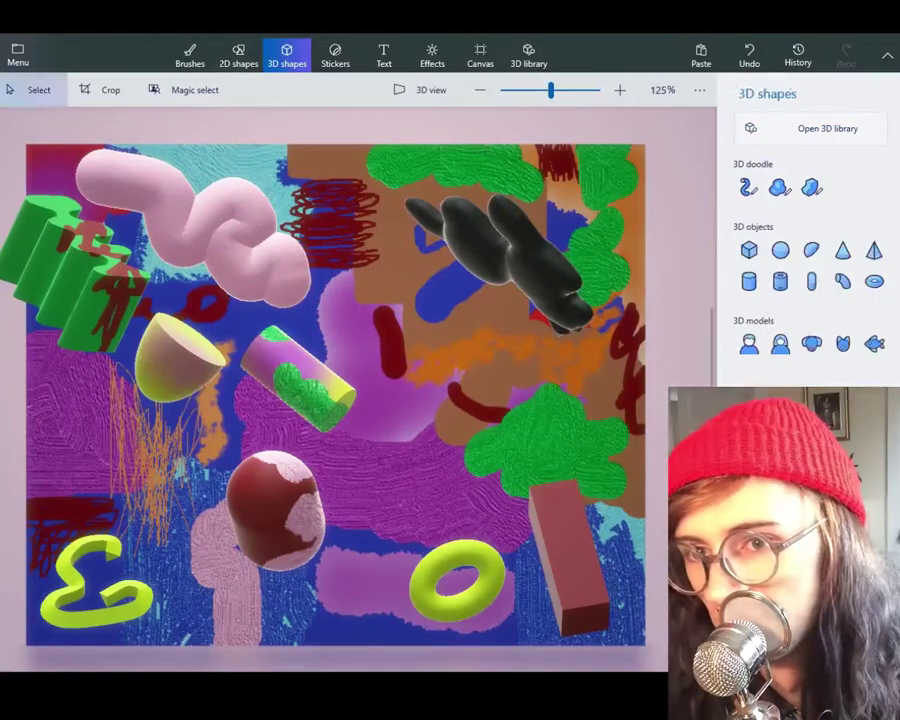
left_click(194, 222)
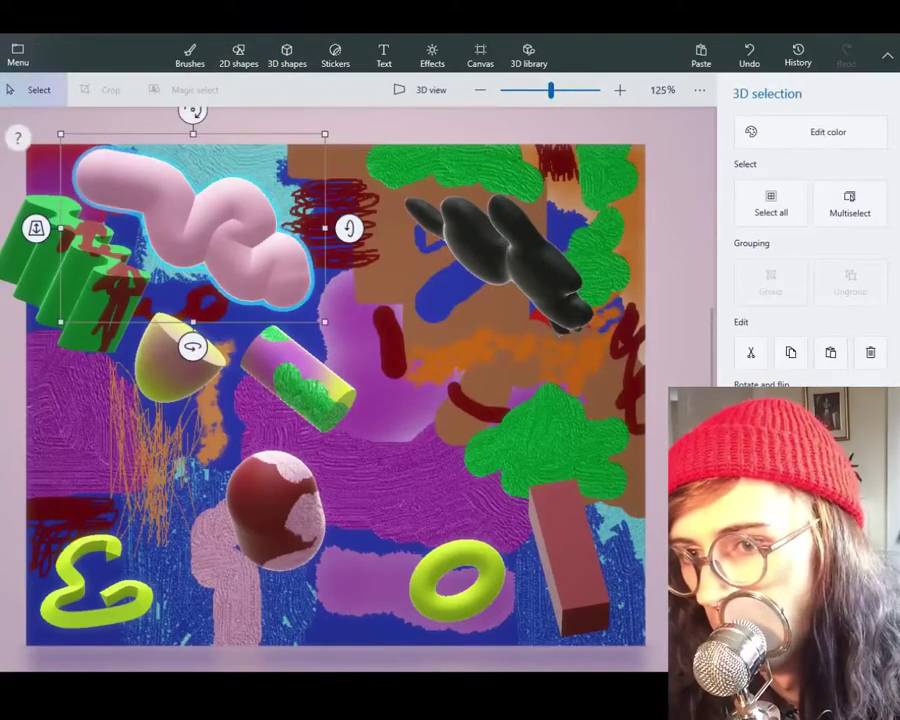
mouse_move(194, 222)
left_mouse_down()
mouse_move(210, 233)
mouse_move(199, 228)
left_mouse_up()
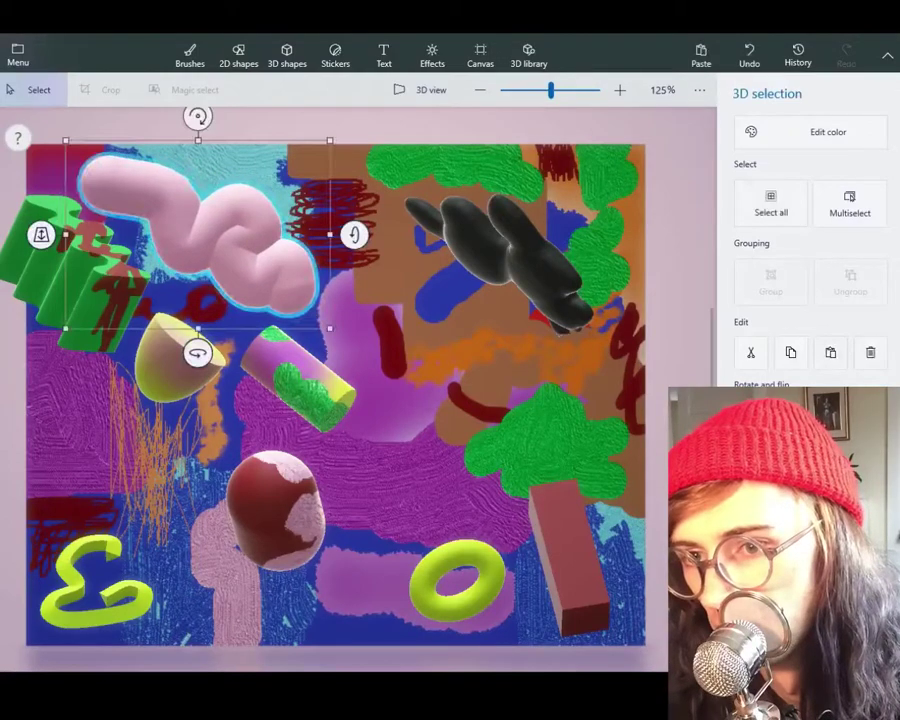
left_click_drag(330, 328, 270, 288)
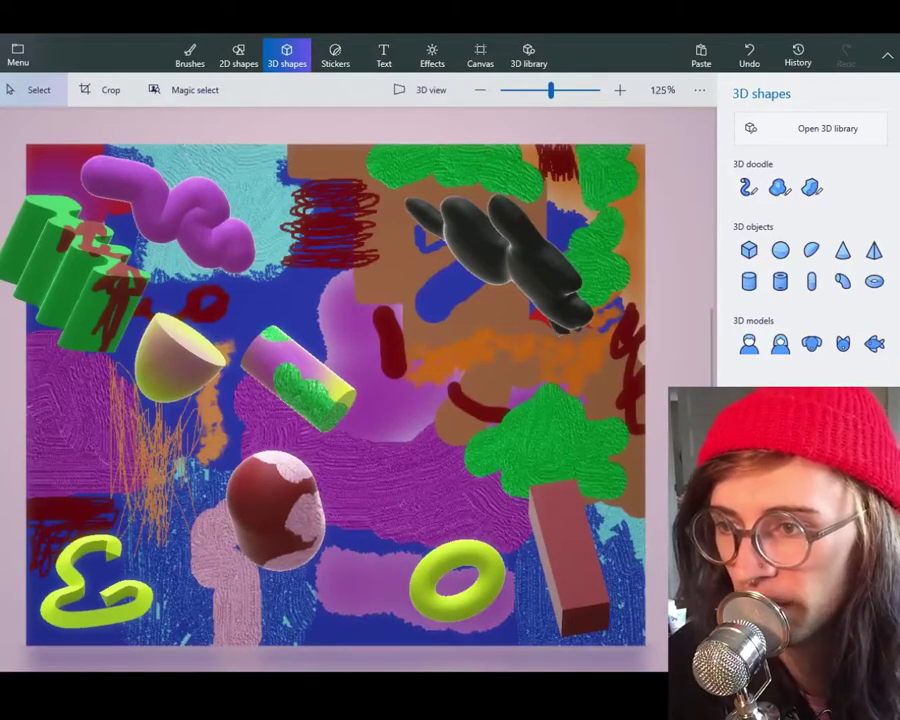
Step: Draw a star-shaped Sharp edge 3D doodle beside the cylinder and rotate it to show its thick ridged sides
left_click(812, 187)
left_click(780, 187)
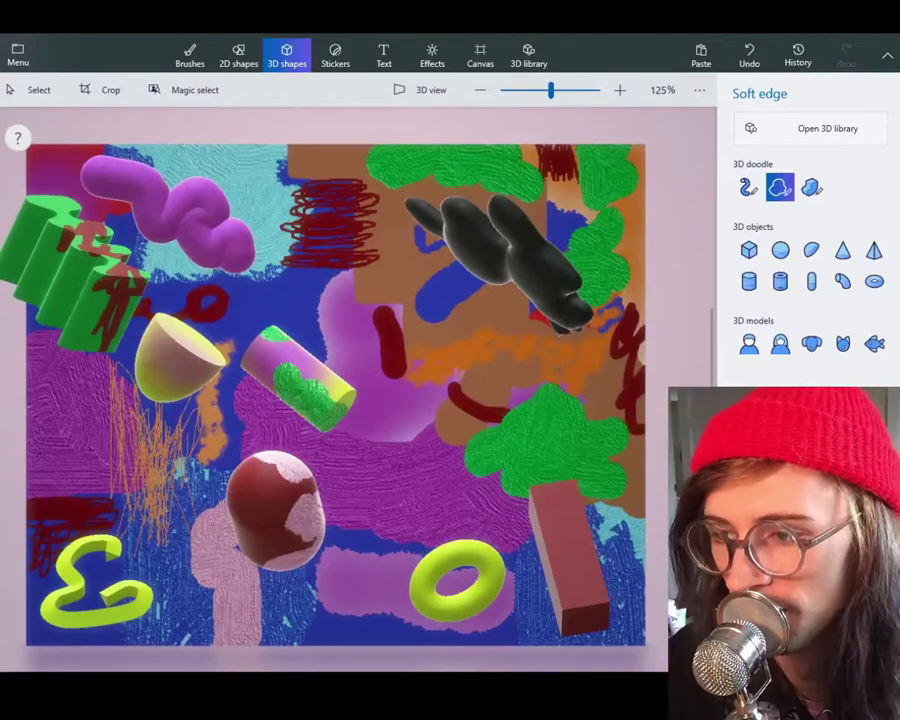
left_click(812, 187)
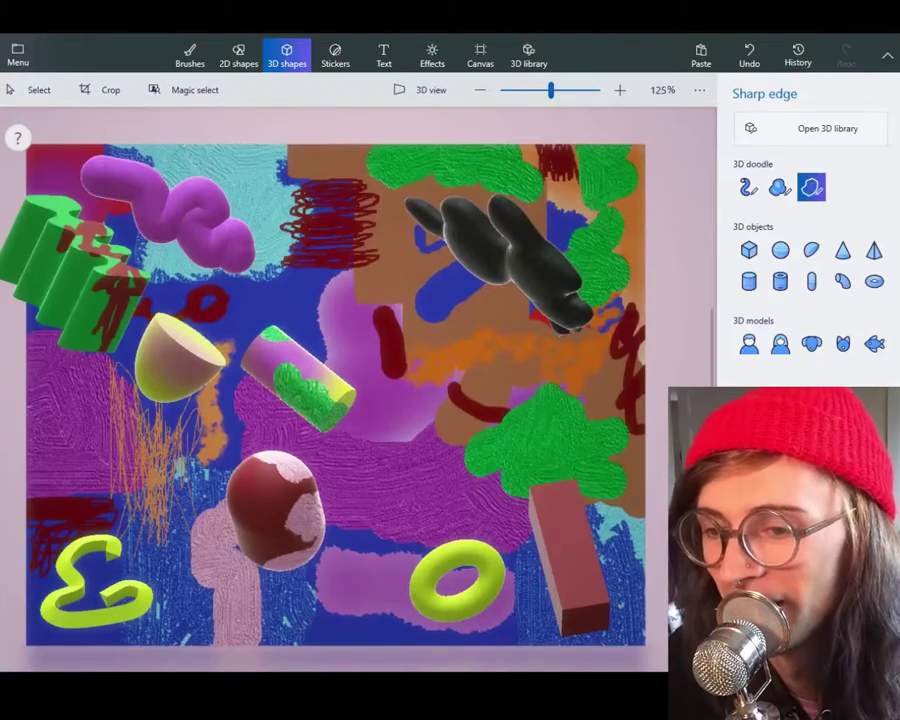
left_click_drag(375, 388, 343, 410)
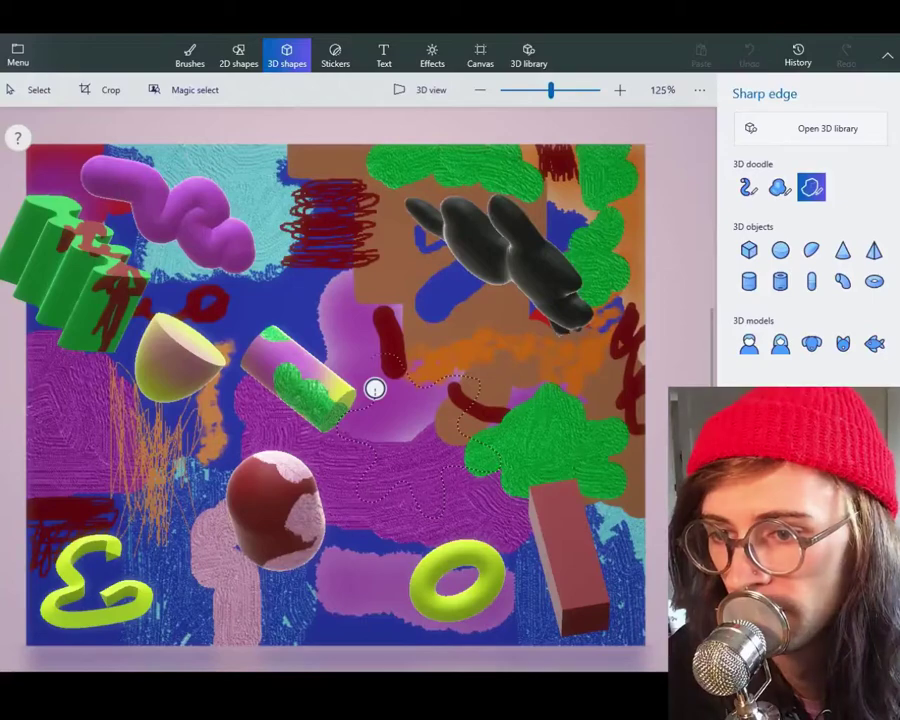
left_click(374, 389)
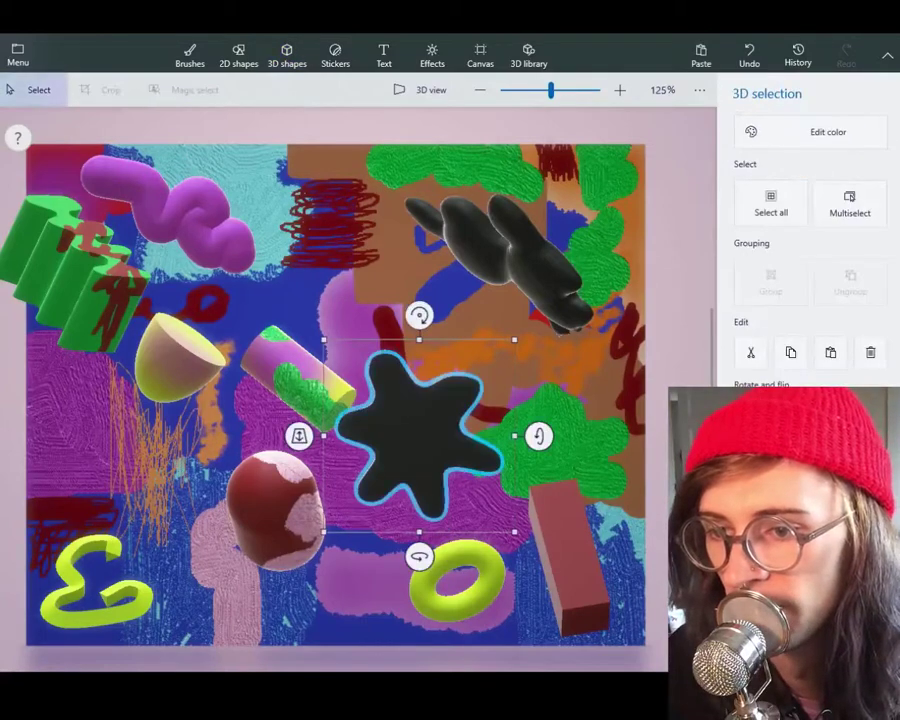
left_click_drag(419, 316, 419, 368)
left_click_drag(419, 567, 466, 579)
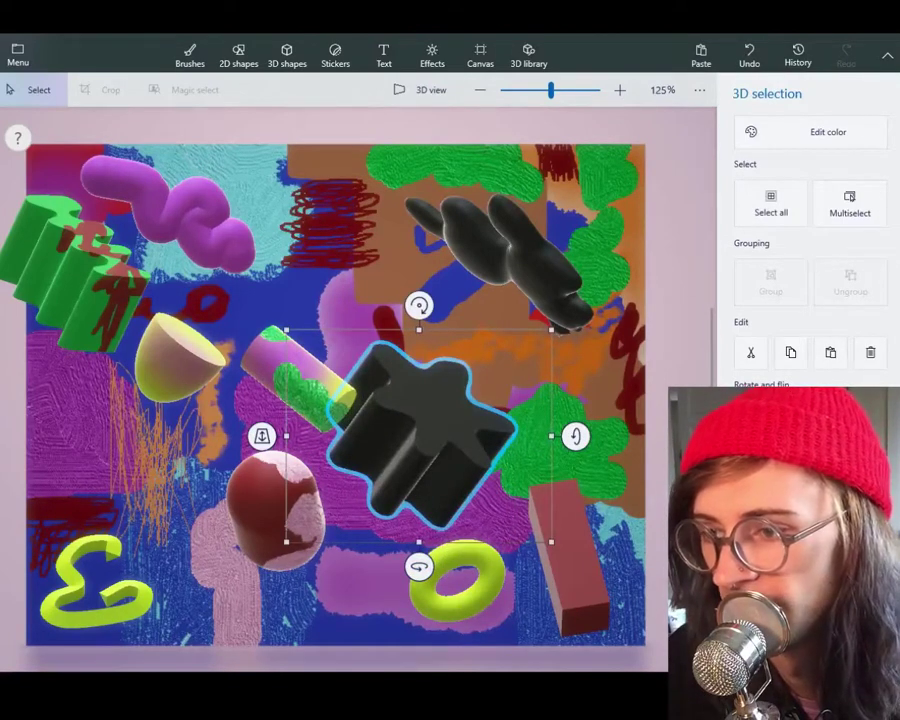
Step: Recolour the star-shaped doodle red, shrink it and place it over the orange marks below the black shape
left_click(828, 131)
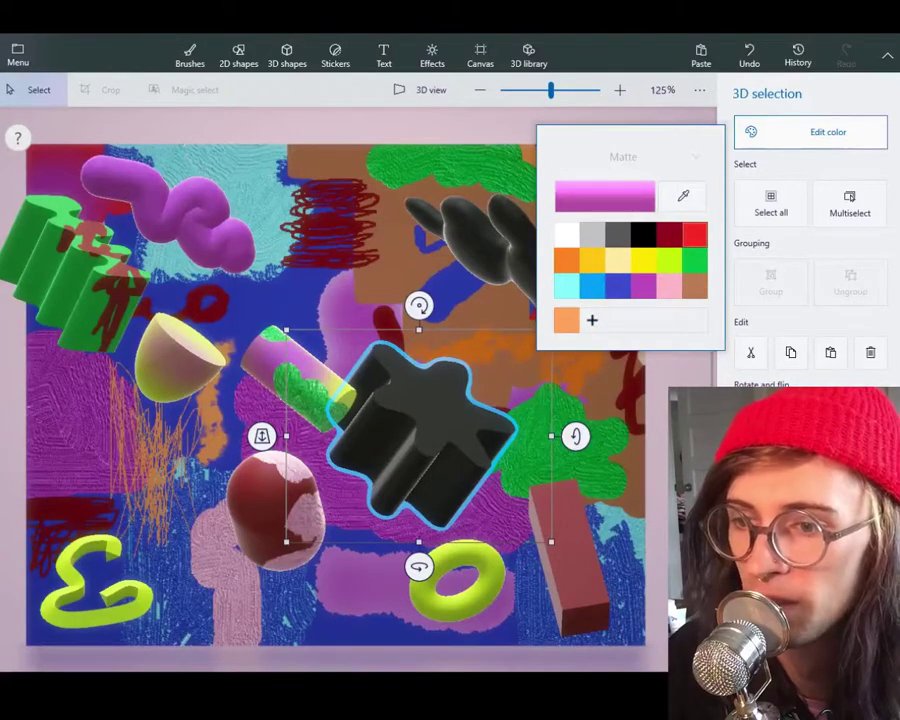
left_click(694, 234)
key("Escape")
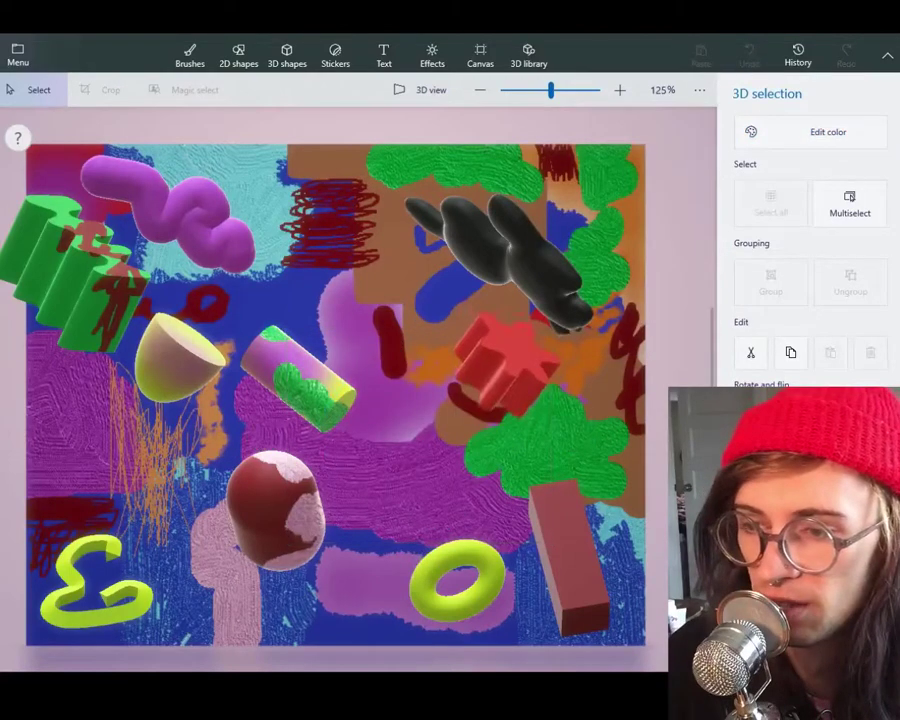
Step: Move the red star doodle to the canvas's upper edge over the dark red scribble and push it slightly back in depth
left_click_drag(504, 365, 358, 180)
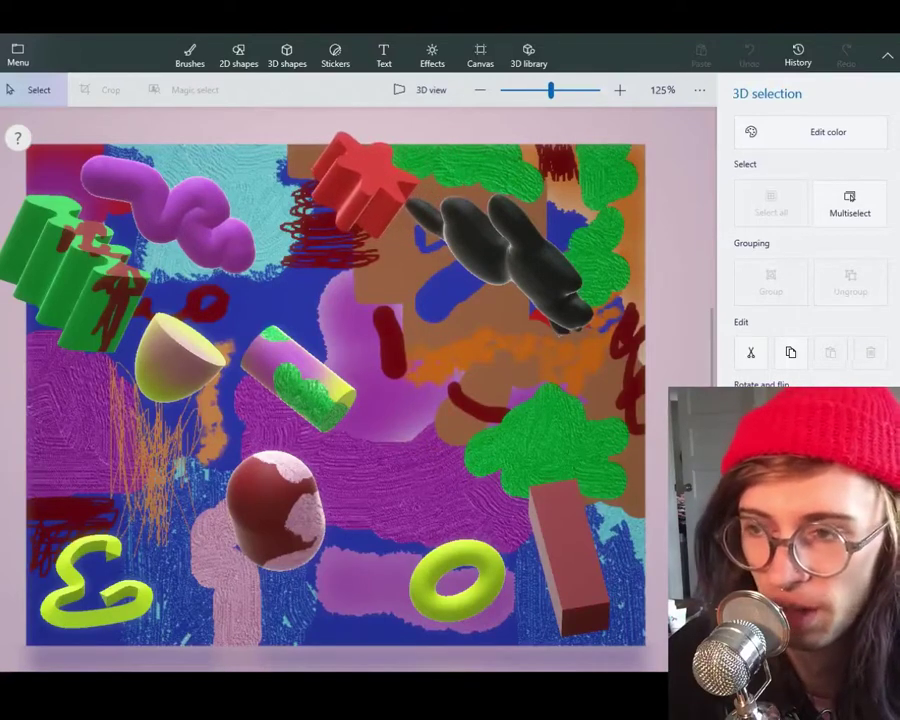
left_click(364, 187)
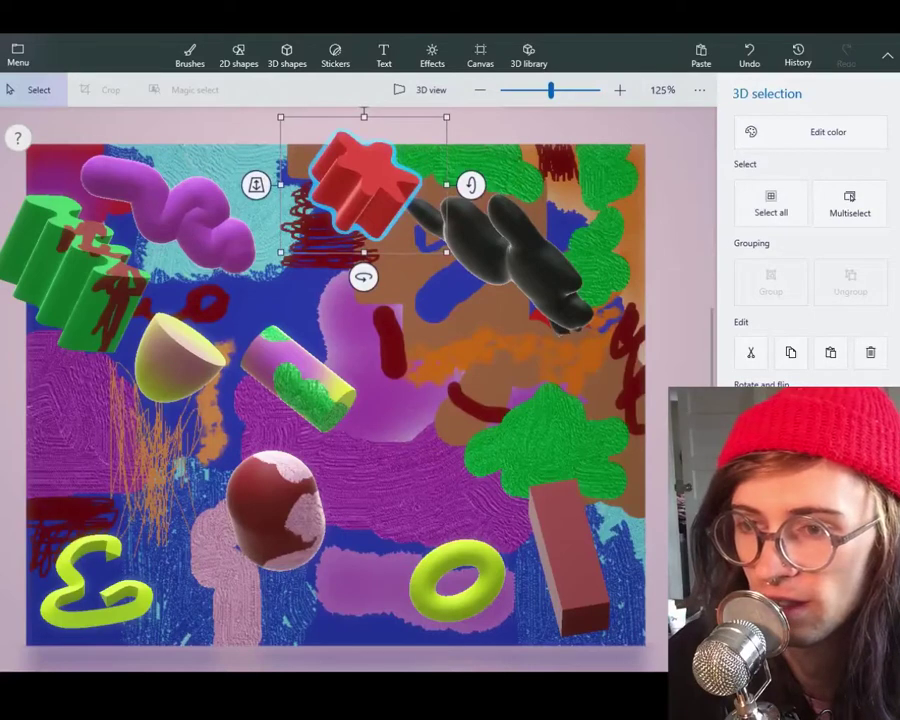
mouse_move(256, 185)
left_mouse_down()
mouse_move(256, 245)
mouse_move(256, 170)
left_mouse_up()
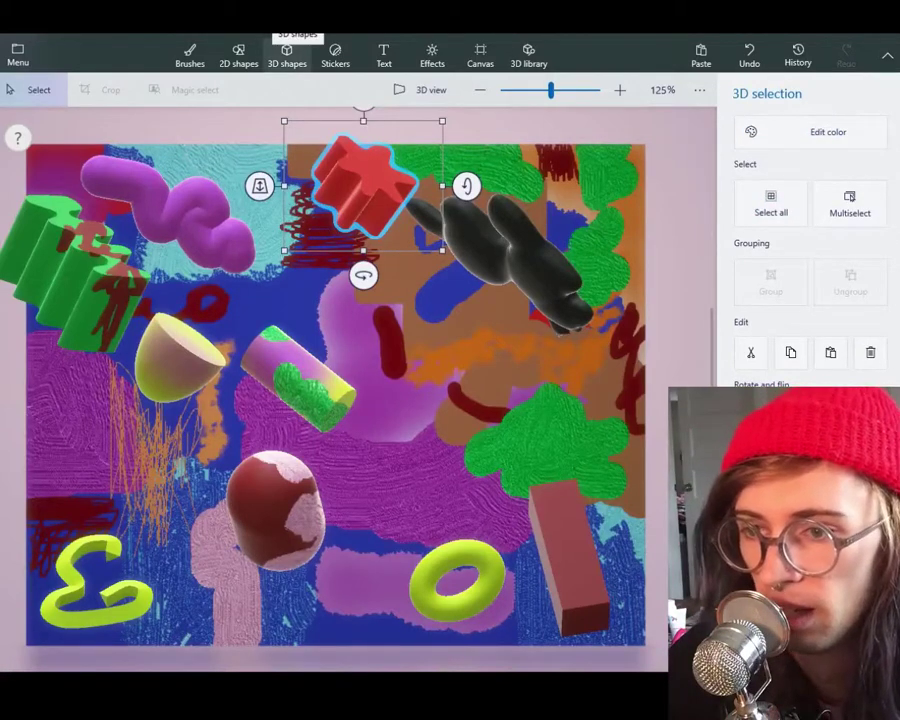
Step: Draw a looping yellow 3D tube doodle with a faceted tube shape at 76 px thickness across the canvas's lower middle
left_click(287, 50)
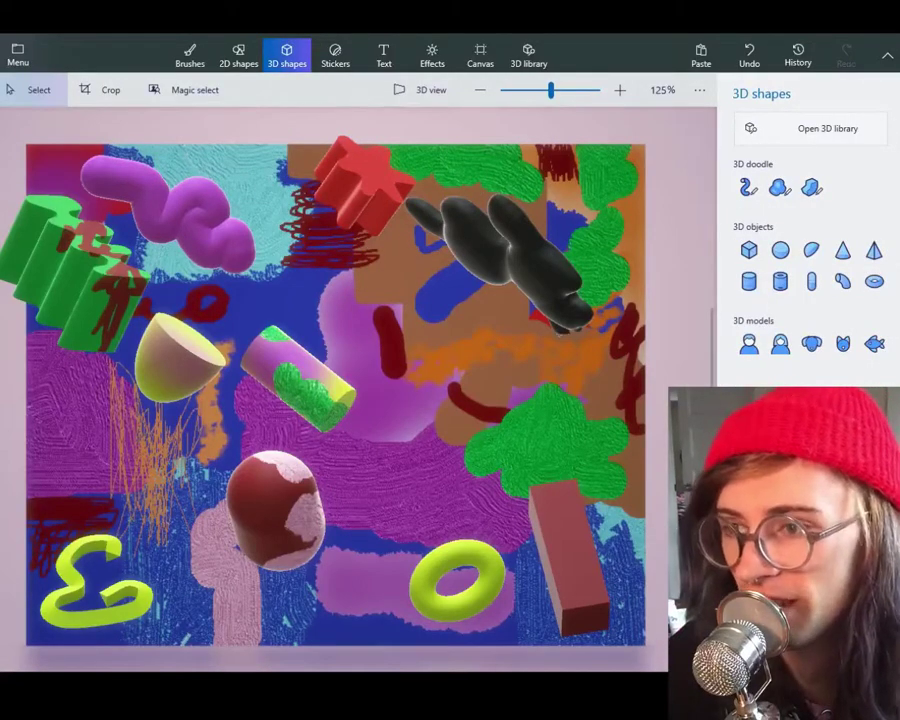
left_click(748, 187)
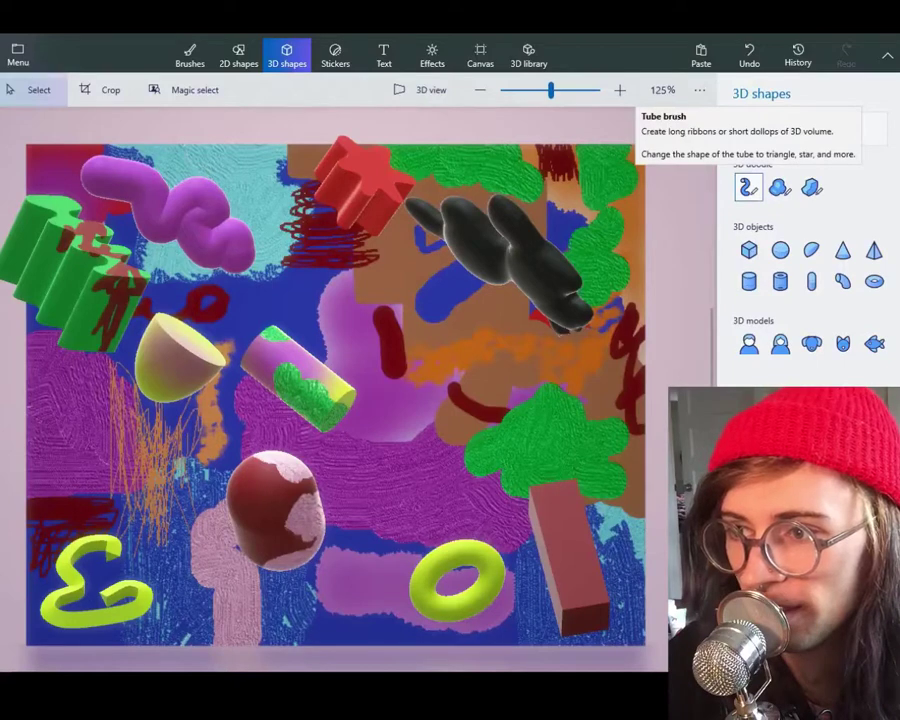
left_click(810, 257)
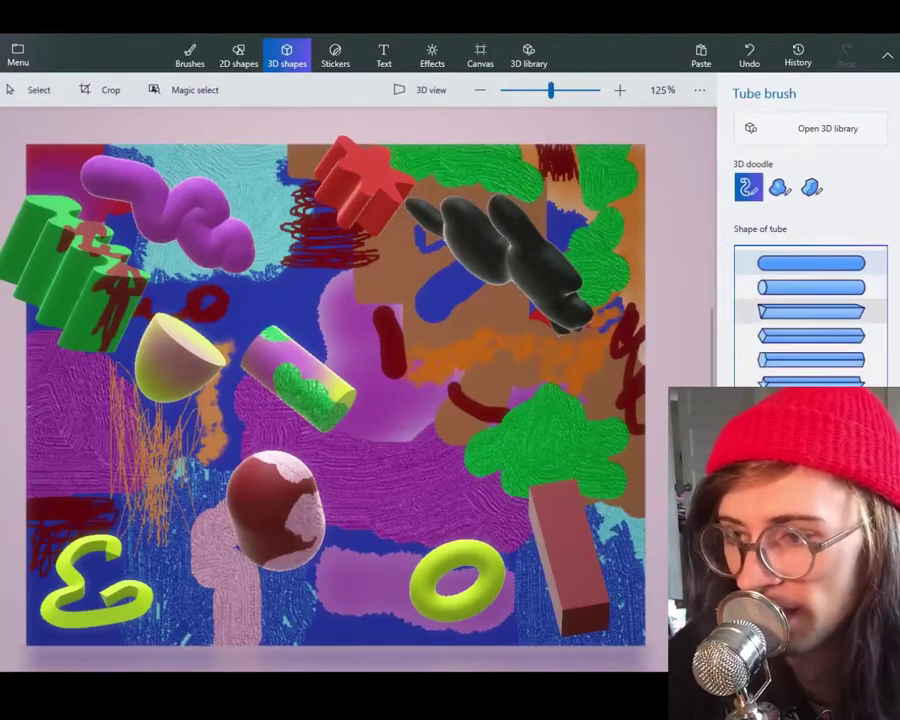
left_click(811, 359)
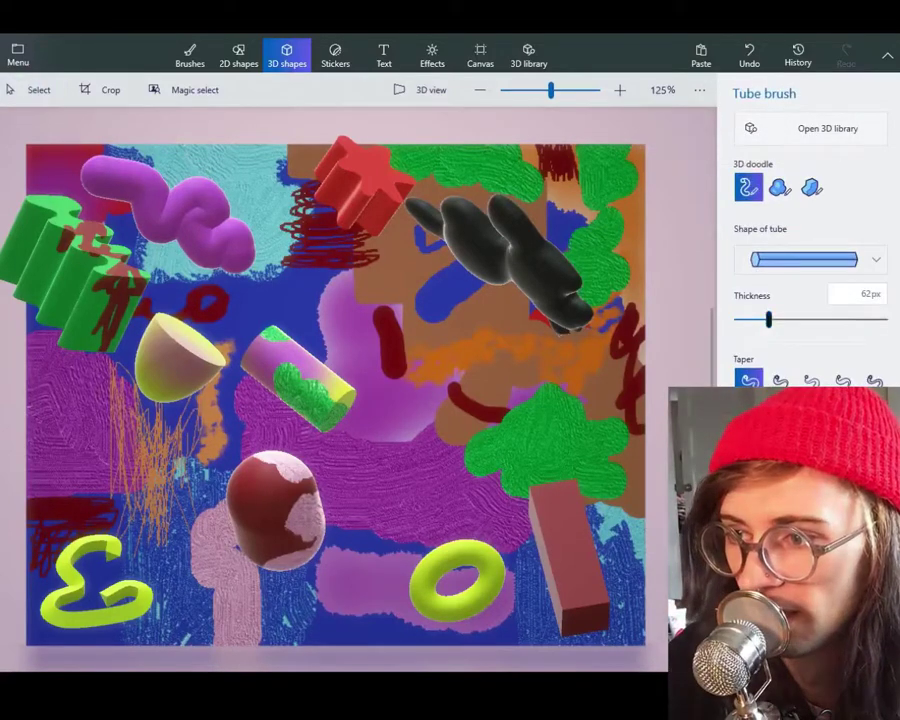
left_click_drag(765, 319, 777, 319)
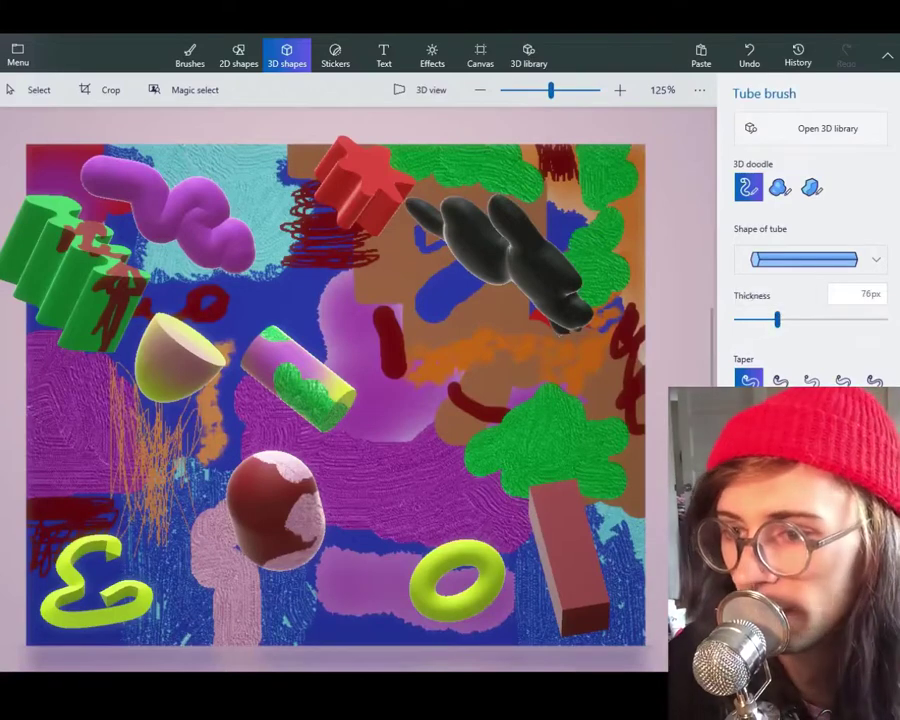
mouse_move(334, 511)
left_mouse_down()
mouse_move(345, 430)
mouse_move(369, 407)
mouse_move(408, 420)
mouse_move(404, 522)
mouse_move(427, 552)
left_mouse_up()
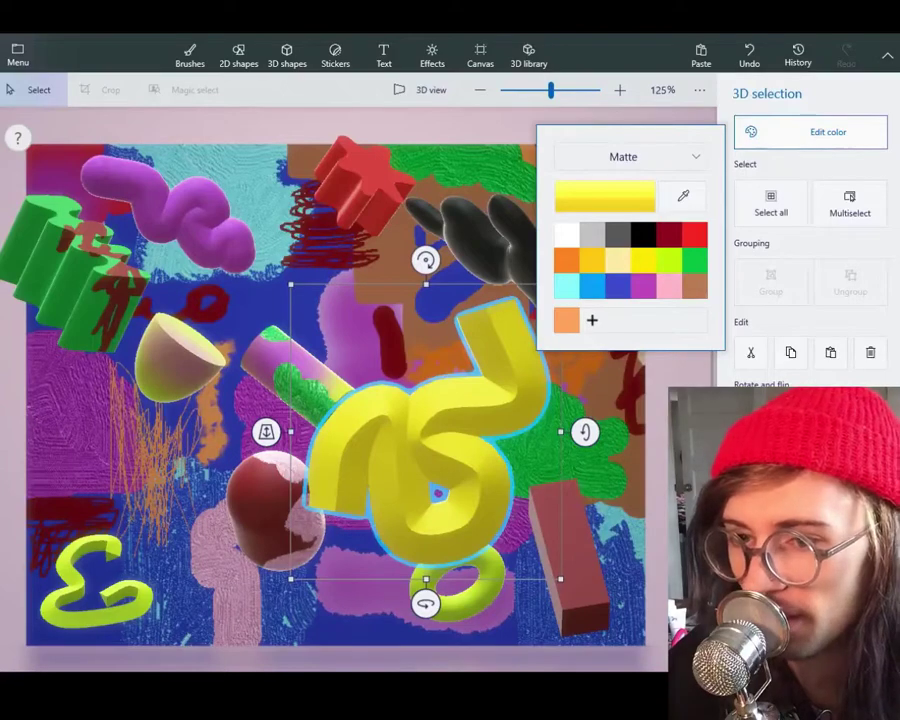
Step: Shrink the yellow tube doodle towards its lower-right corner and push it back in depth behind the yellow-green ring
left_click_drag(291, 284, 350, 349)
left_click(455, 464)
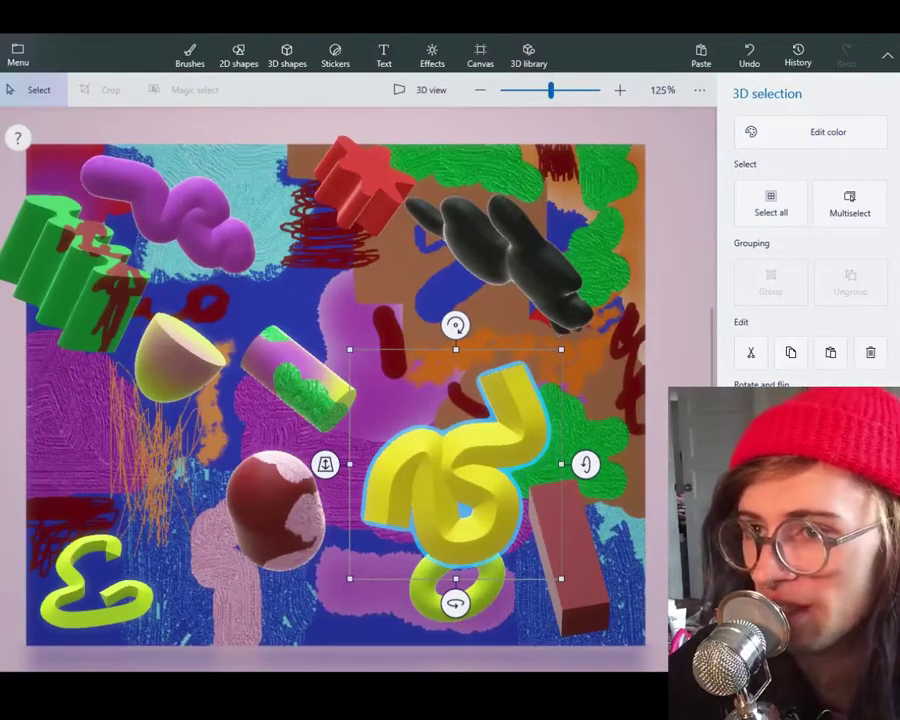
left_click_drag(325, 464, 325, 438)
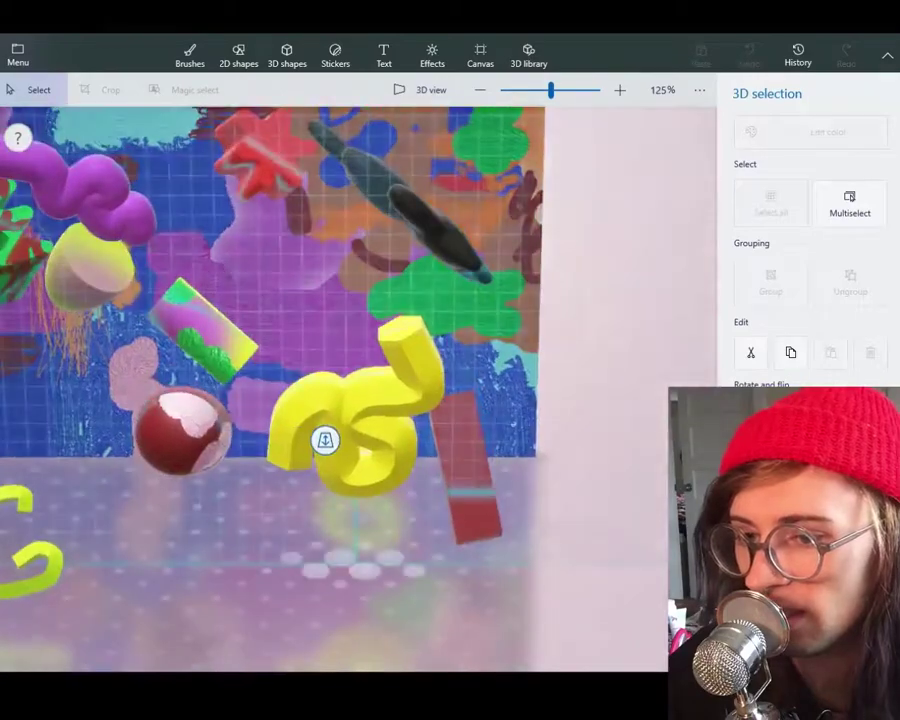
Step: Scribble blue 24 px Crayon patches on the left loop and upper end of the yellow tube doodle
mouse_move(424, 496)
left_mouse_down()
mouse_move(405, 472)
mouse_move(396, 503)
mouse_move(411, 514)
left_mouse_up()
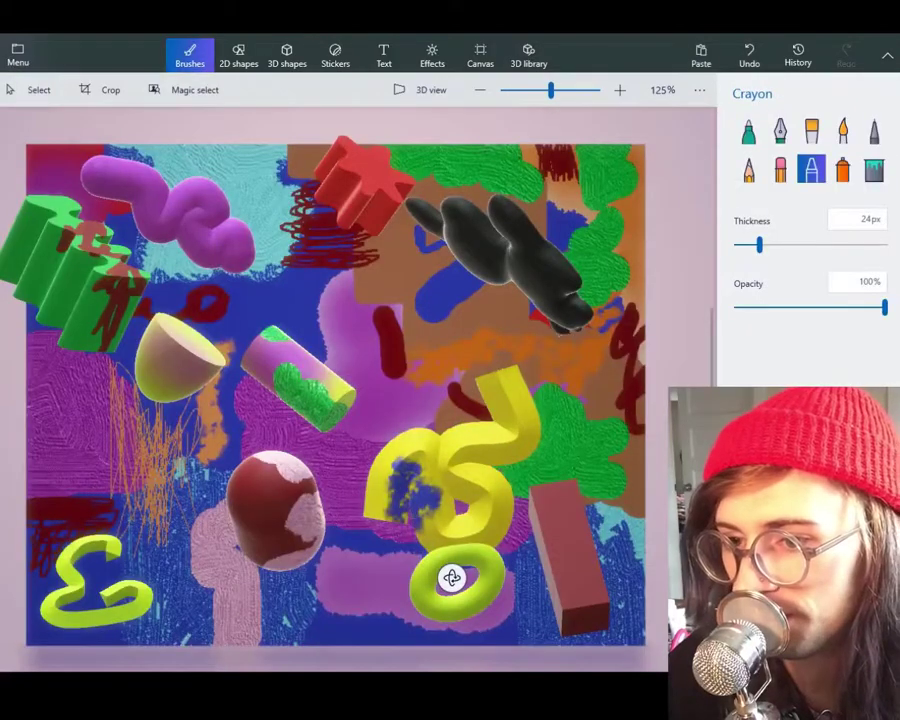
mouse_move(520, 412)
left_mouse_down()
mouse_move(501, 434)
mouse_move(502, 396)
mouse_move(484, 383)
mouse_move(501, 376)
left_mouse_up()
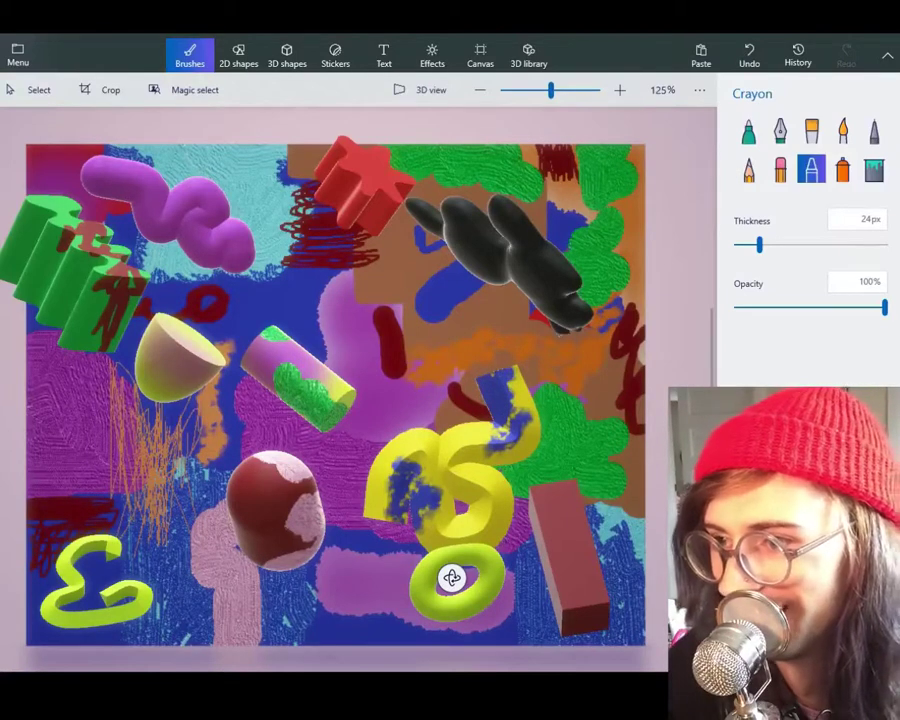
Step: Spray dark grey patches in both upper canvas corners and along the left edge with the Spray can at 68 px and 100% opacity
left_click(843, 170)
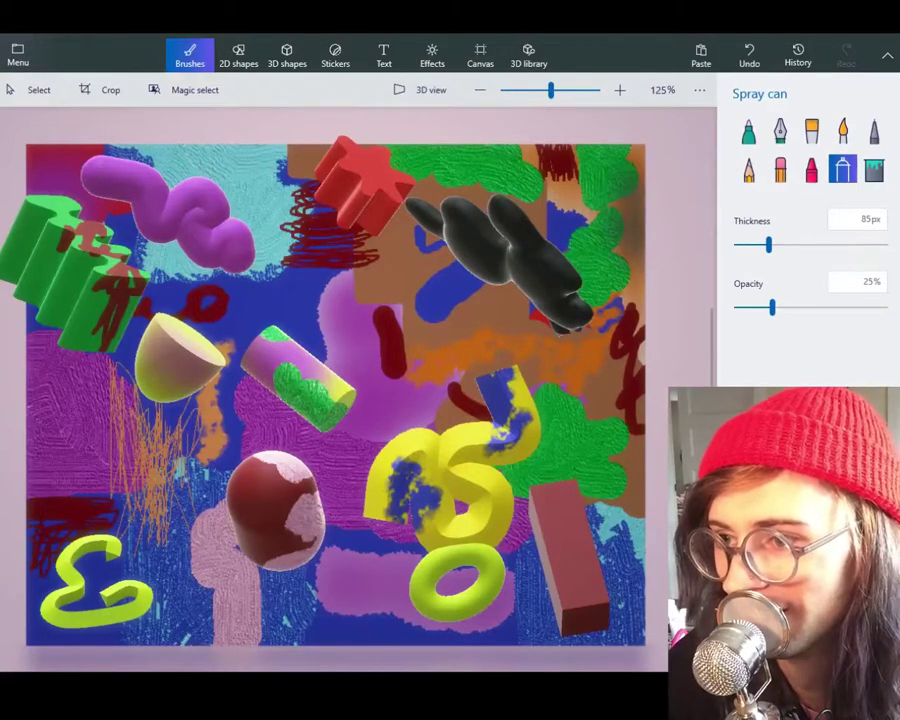
left_click_drag(772, 307, 885, 307)
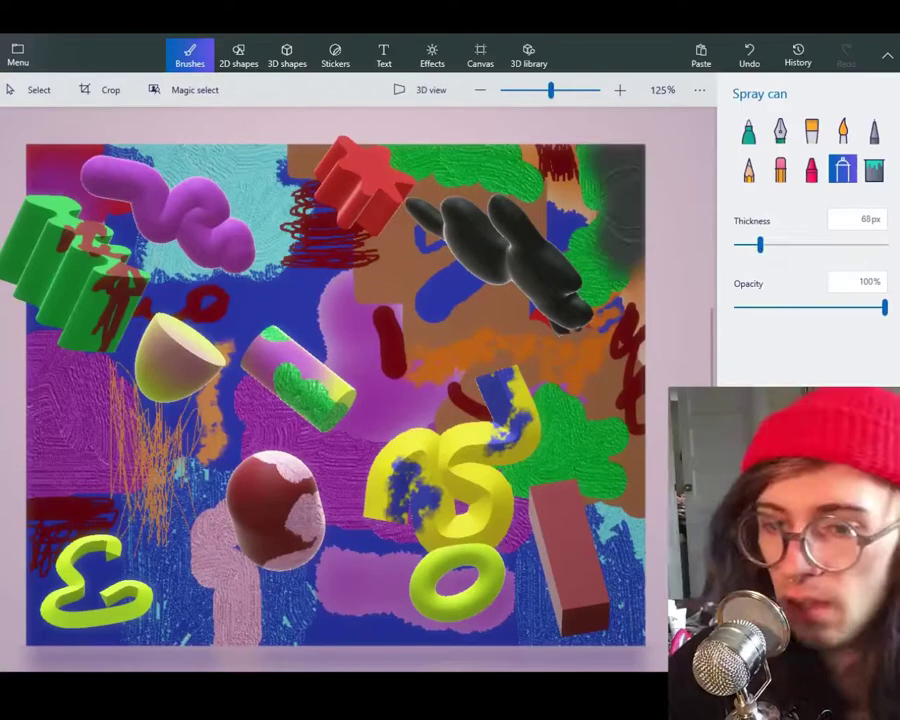
mouse_move(42, 443)
left_mouse_down()
mouse_move(44, 425)
mouse_move(59, 418)
mouse_move(43, 458)
left_mouse_up()
mouse_move(55, 405)
left_mouse_down()
mouse_move(35, 485)
mouse_move(62, 440)
mouse_move(58, 475)
left_mouse_up()
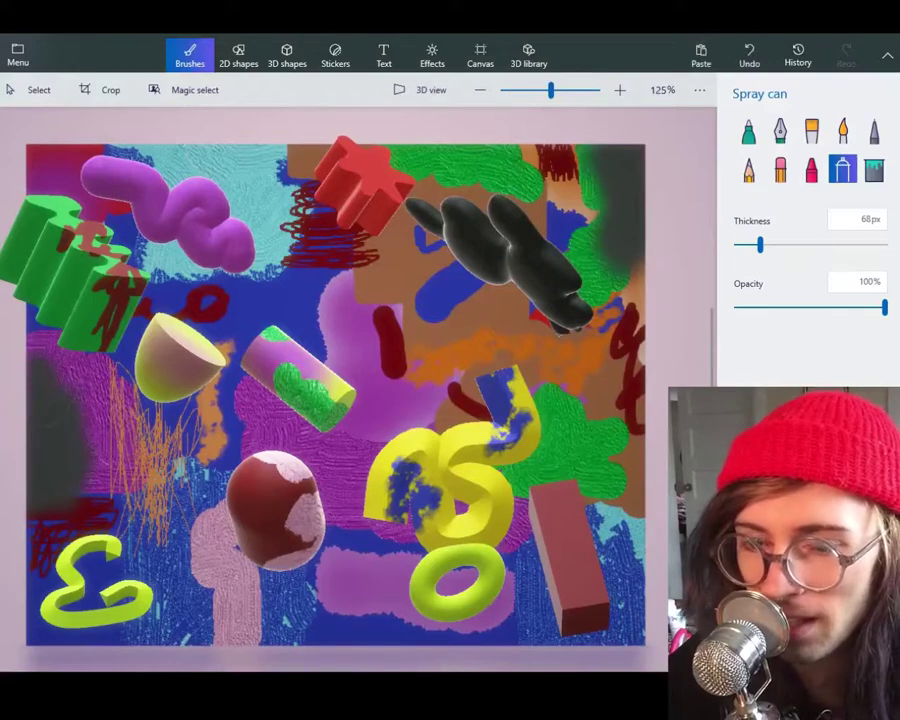
mouse_move(48, 165)
left_mouse_down()
mouse_move(72, 172)
mouse_move(68, 182)
left_mouse_up()
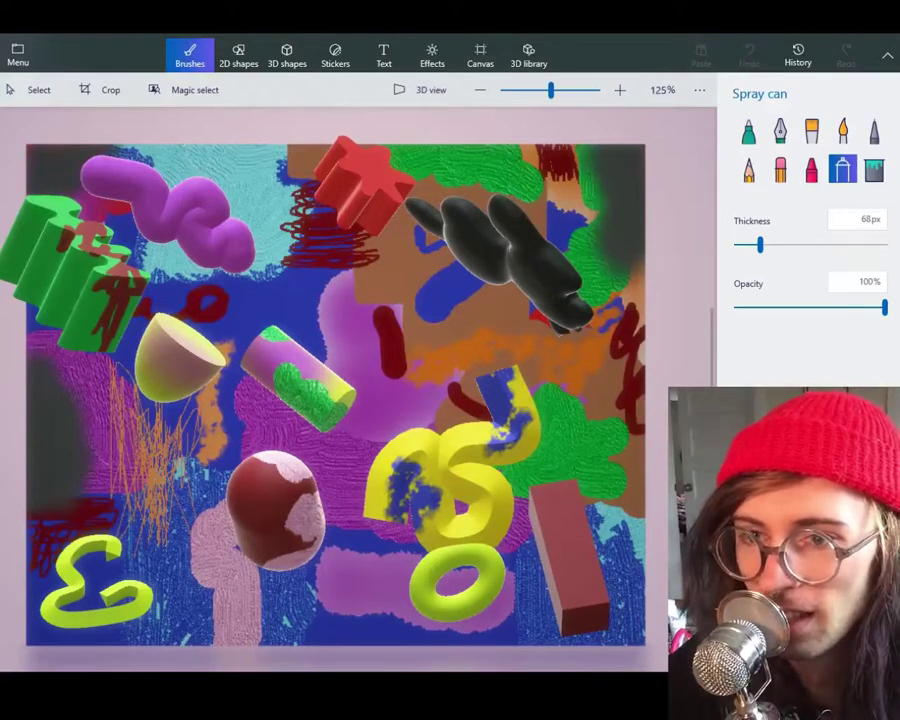
left_click_drag(47, 128, 47, 128)
Step: Spray dark grey between the cylinder and the dark red scribble, and along the canvas's lower edge beneath the purple rectangle
left_click_drag(322, 318, 324, 336)
left_click_drag(235, 249, 245, 195)
left_click_drag(251, 270, 251, 270)
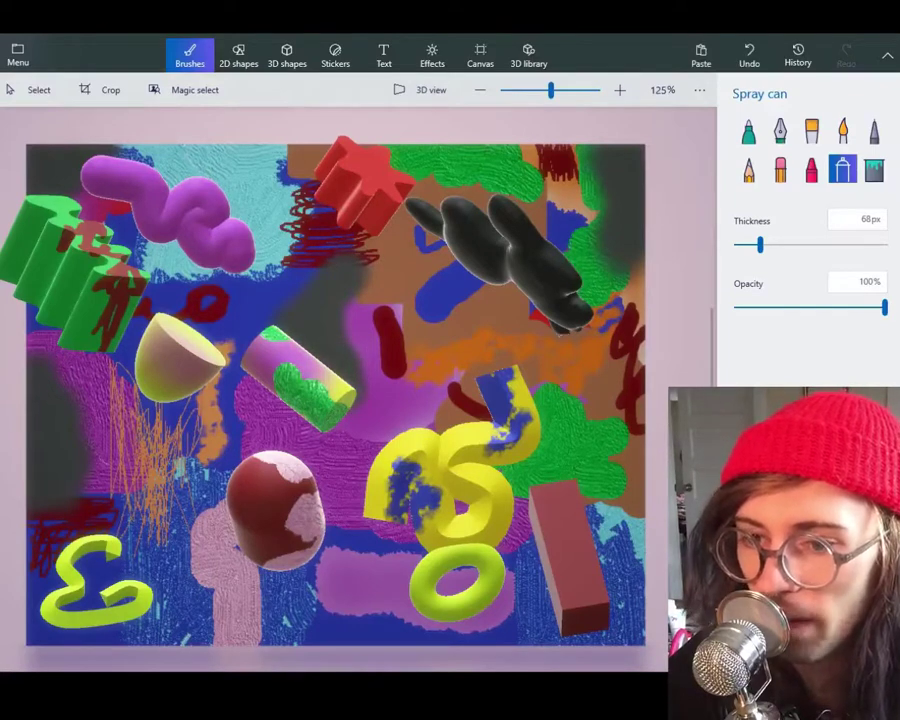
left_click_drag(302, 655, 408, 645)
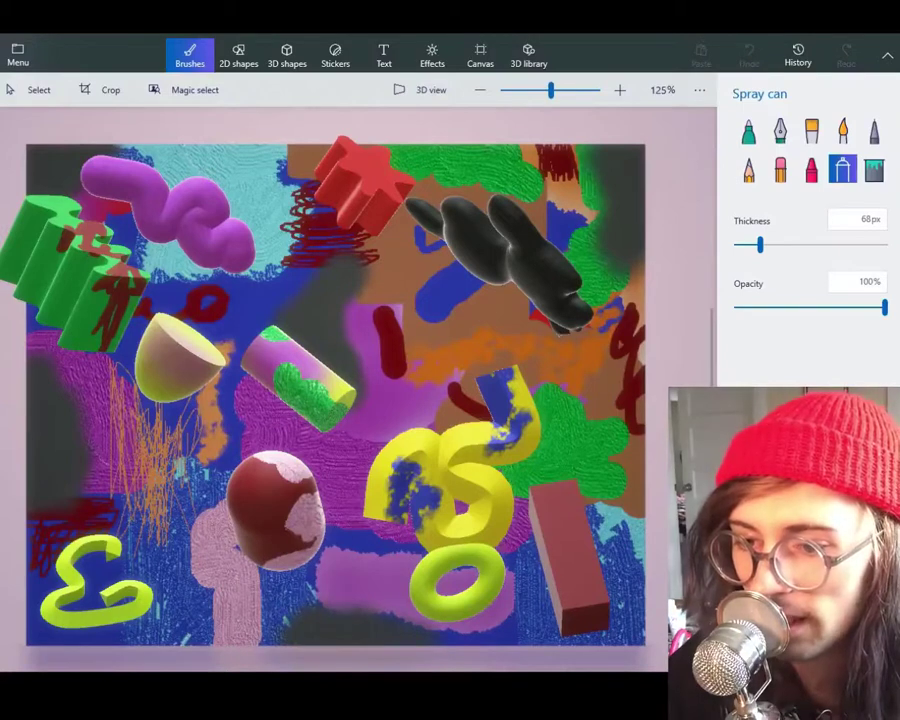
mouse_move(276, 431)
left_mouse_down()
mouse_move(350, 433)
mouse_move(376, 452)
left_mouse_up()
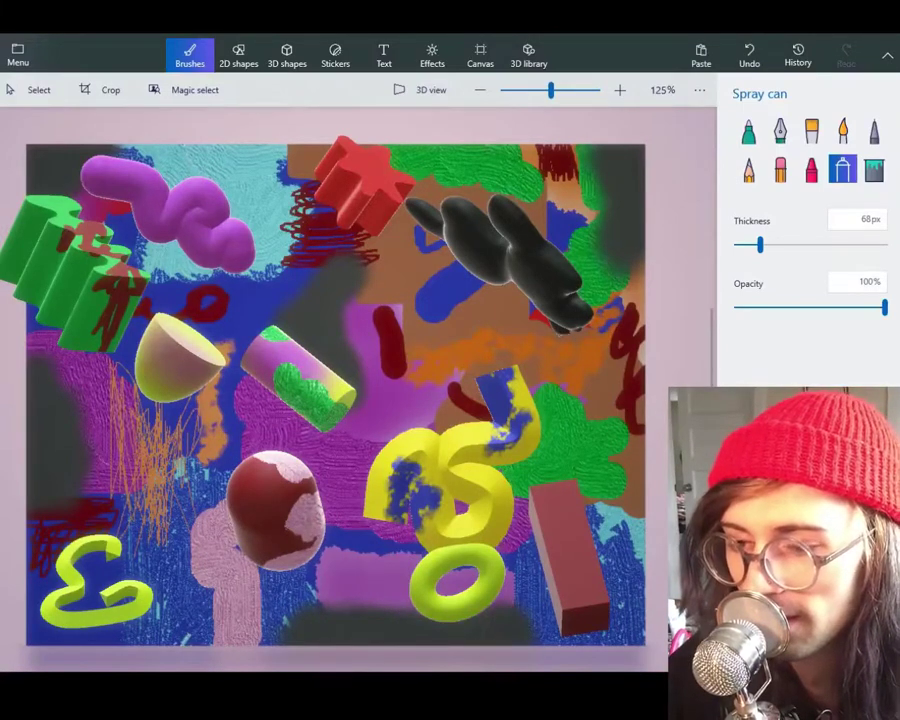
Step: Spray more dark grey patches beside the pink block and yellow ribbon, around the cylinder, through the canvas centre and along the upper edge
mouse_move(652, 543)
left_mouse_down()
mouse_move(638, 543)
mouse_move(620, 520)
mouse_move(612, 491)
left_mouse_up()
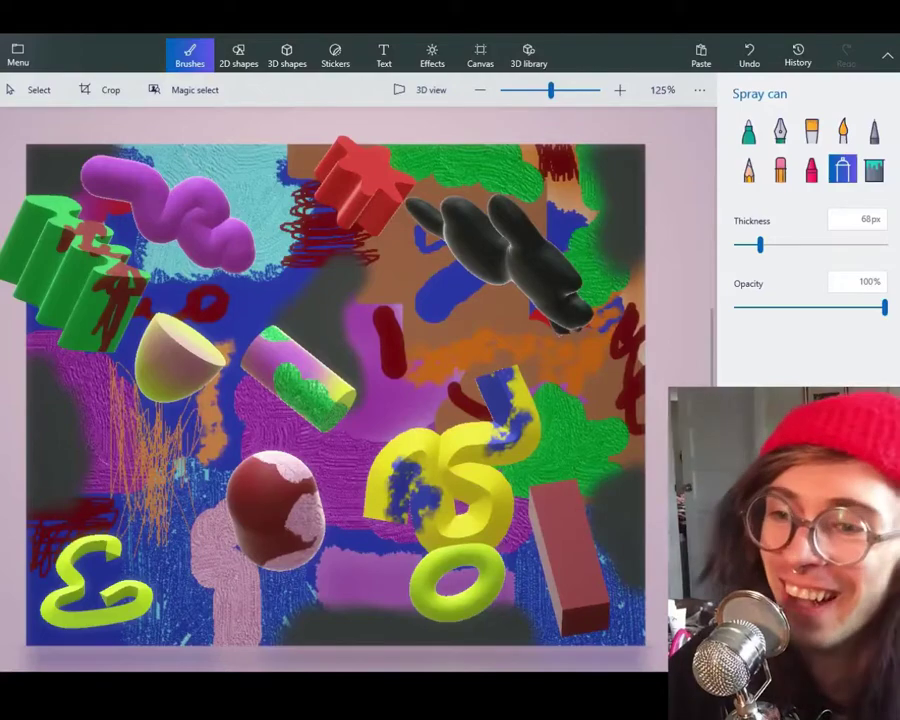
mouse_move(230, 162)
left_mouse_down()
mouse_move(240, 210)
mouse_move(245, 185)
mouse_move(278, 180)
left_mouse_up()
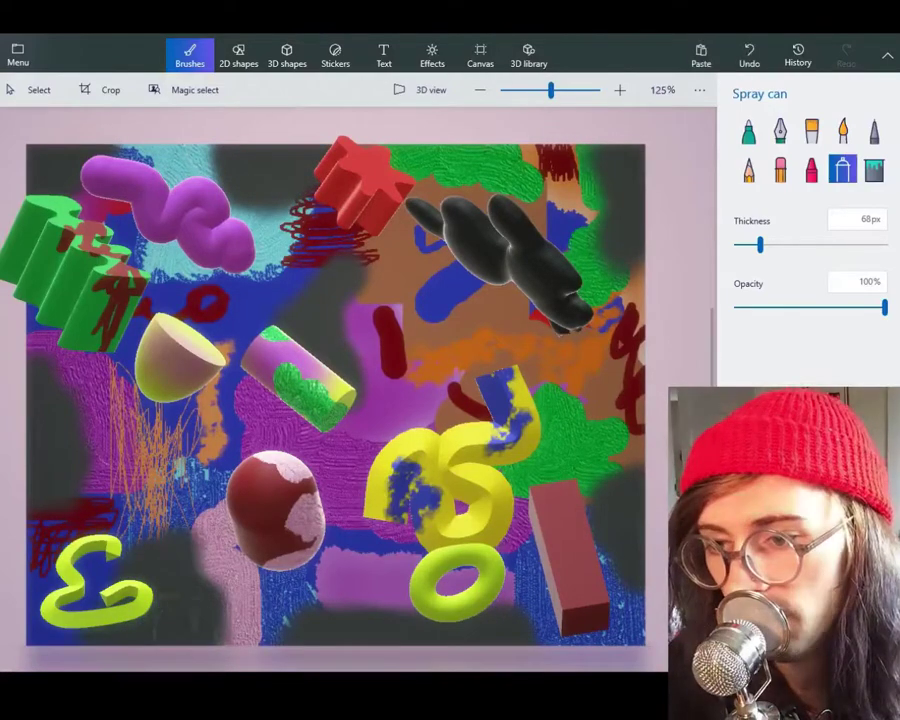
mouse_move(482, 313)
left_mouse_down()
mouse_move(433, 336)
mouse_move(435, 344)
mouse_move(416, 323)
mouse_move(468, 322)
mouse_move(416, 360)
mouse_move(432, 383)
mouse_move(394, 412)
left_mouse_up()
mouse_move(232, 390)
left_mouse_down()
mouse_move(232, 402)
mouse_move(262, 419)
left_mouse_up()
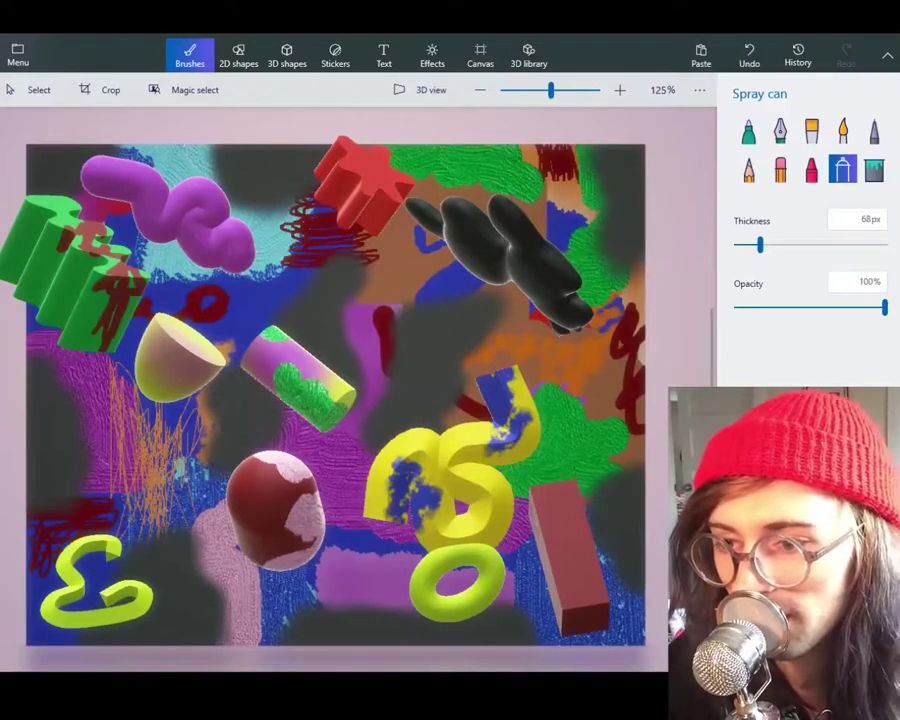
mouse_move(360, 358)
left_mouse_down()
mouse_move(366, 382)
mouse_move(376, 331)
mouse_move(356, 332)
left_mouse_up()
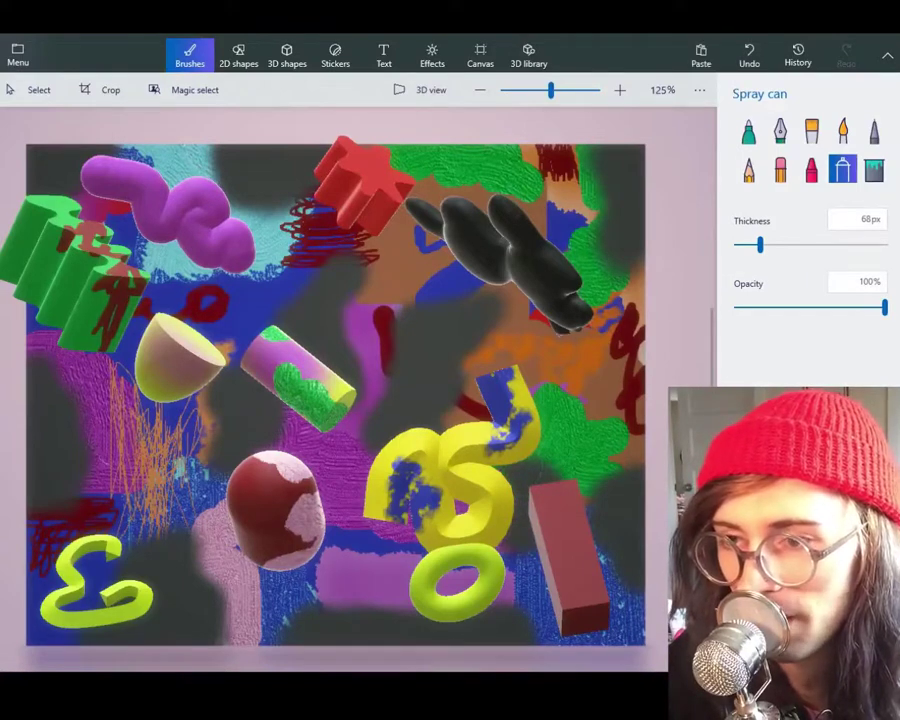
left_click_drag(545, 465, 560, 475)
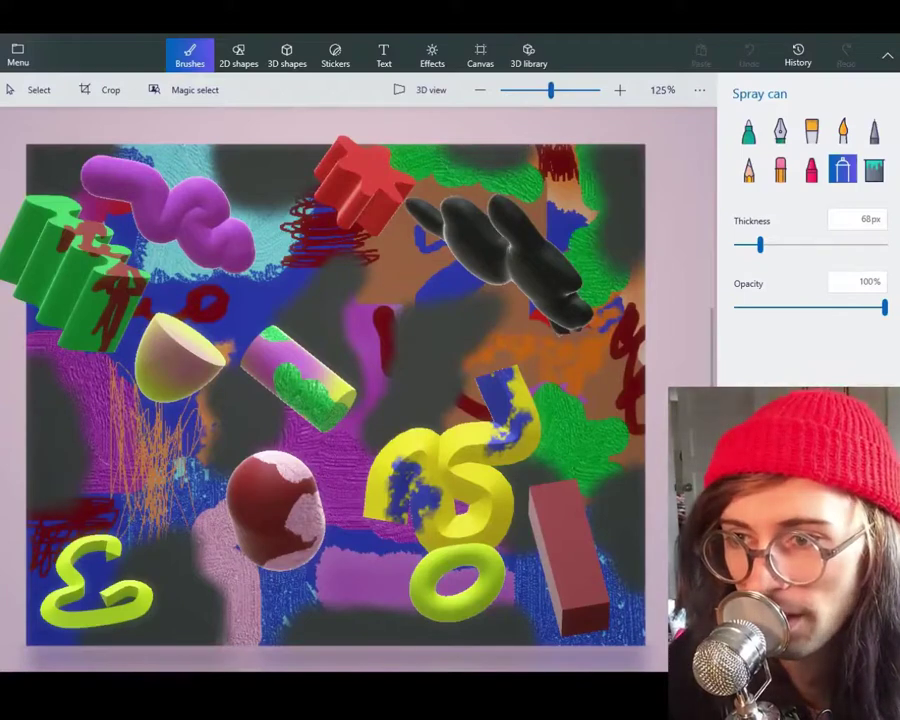
left_click_drag(508, 168, 515, 160)
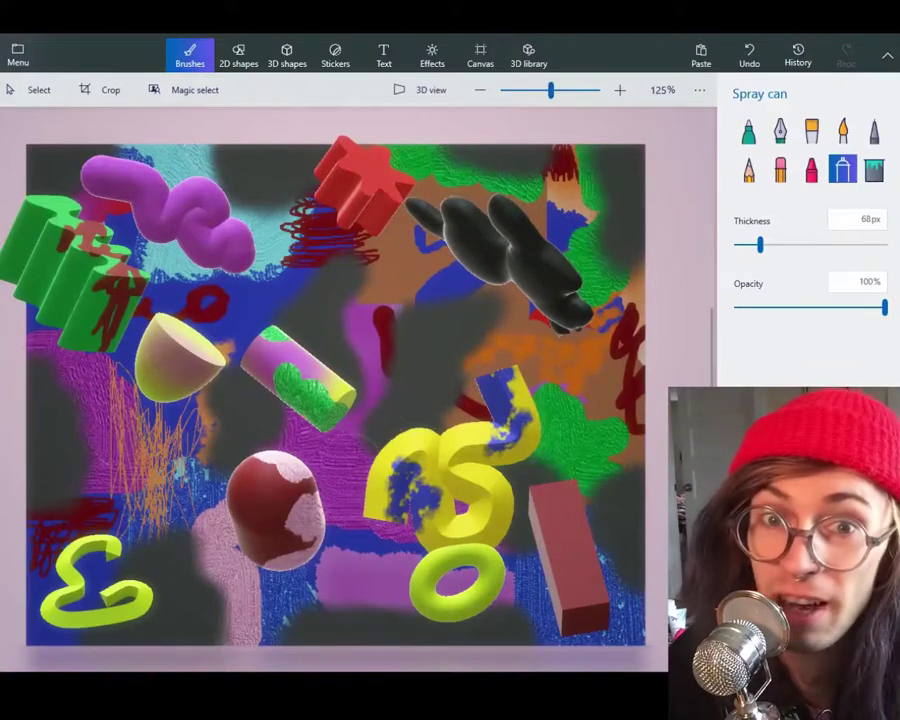
Step: Spray dark grey onto the purple twisted doodle's lower end, the background beside the dark red capsule and the capsule's left side
left_click_drag(167, 289, 167, 290)
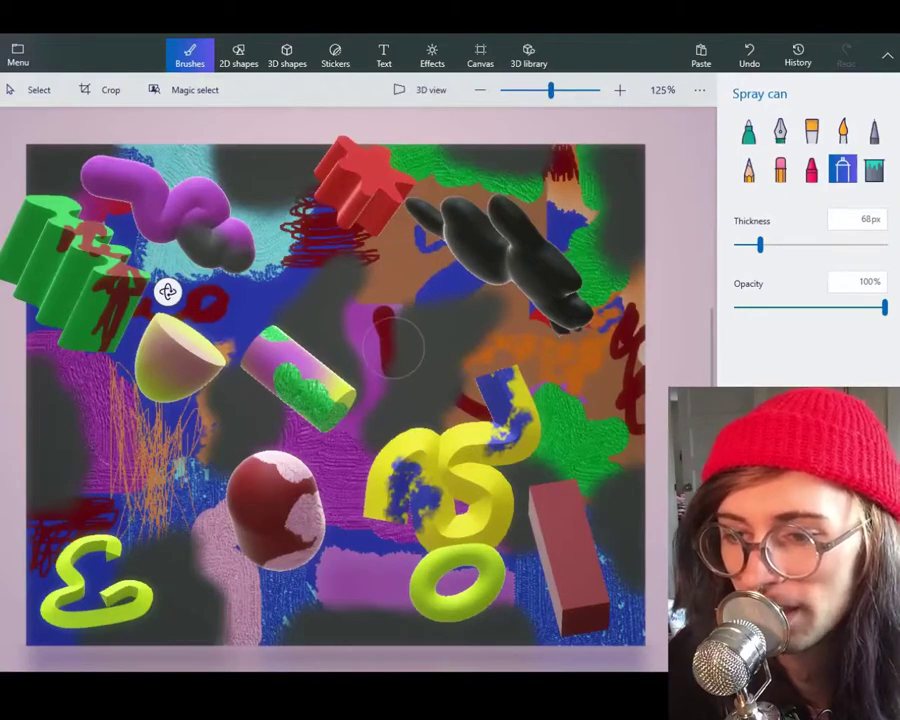
left_click_drag(321, 480, 328, 481)
left_click_drag(240, 332, 226, 397)
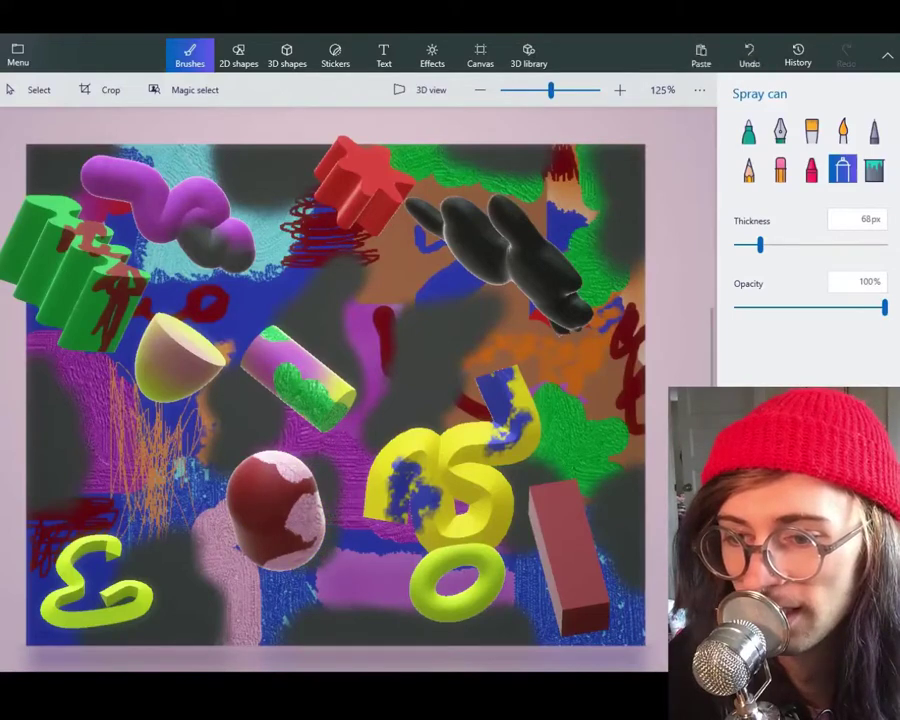
left_click_drag(238, 482, 243, 518)
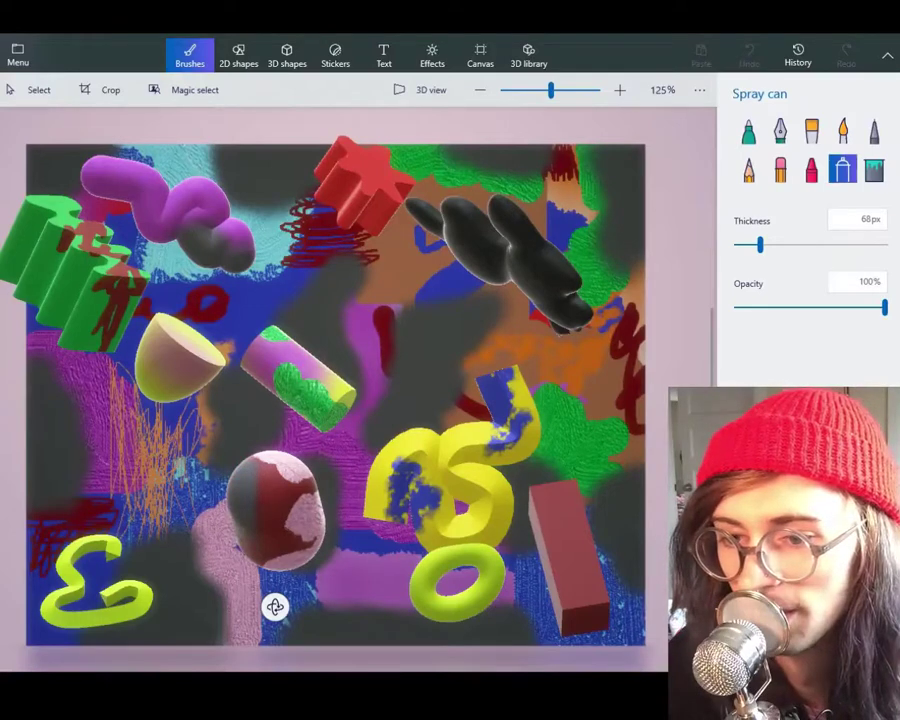
Step: Spray a blue fade over the lower part of the pink block, using thicknesses of 161 px and 244 px
left_click_drag(275, 606, 275, 606)
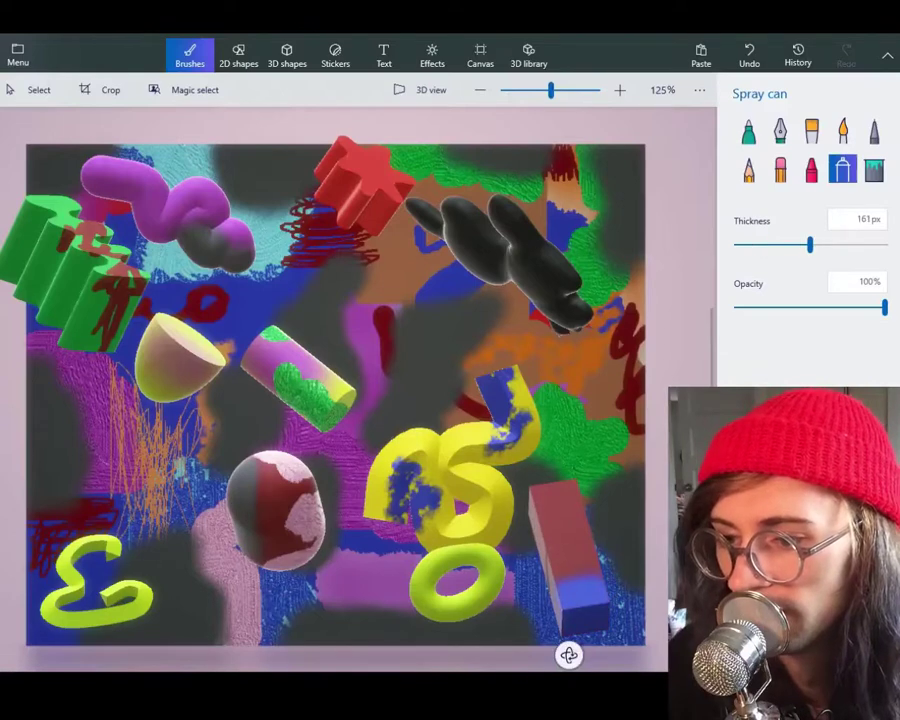
left_click_drag(568, 655, 568, 655)
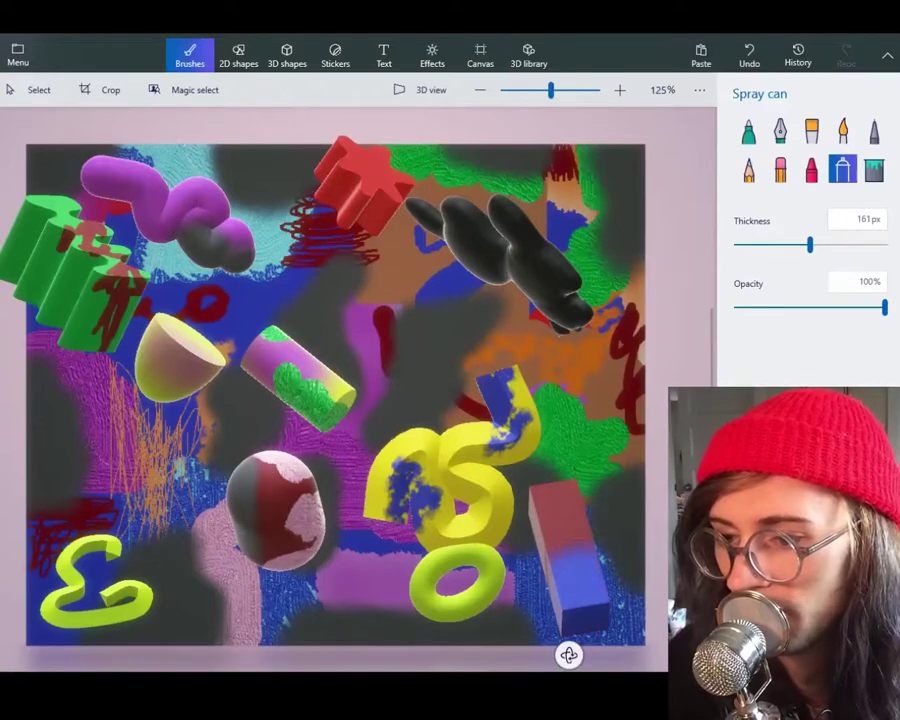
key("bracketright")
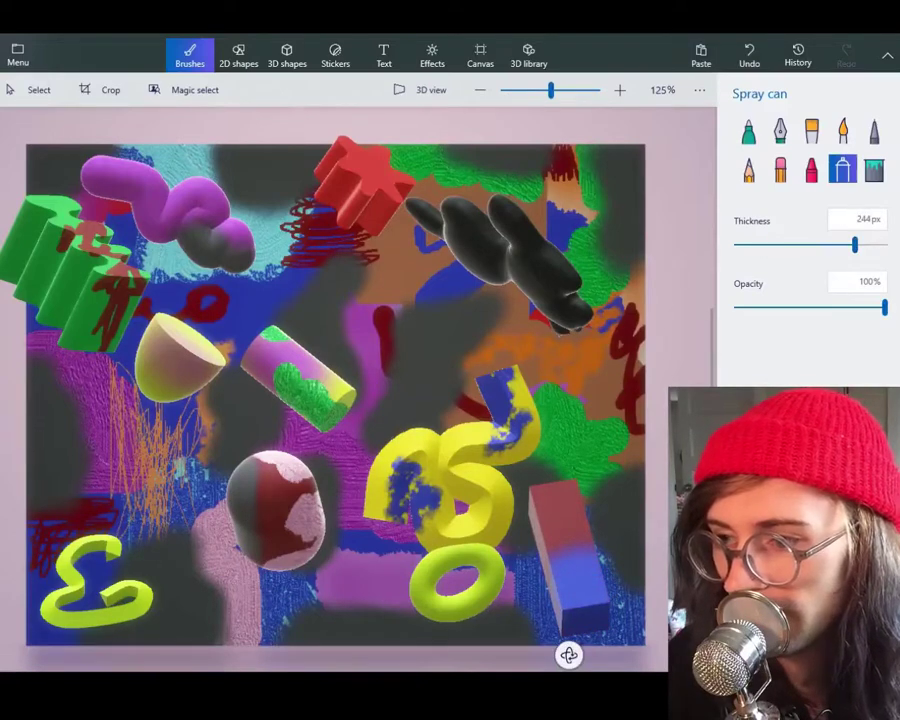
Step: Set the Spray can to 167 px and 60% opacity and spray blue over both ends of the black doodle
left_click_drag(885, 307, 855, 307)
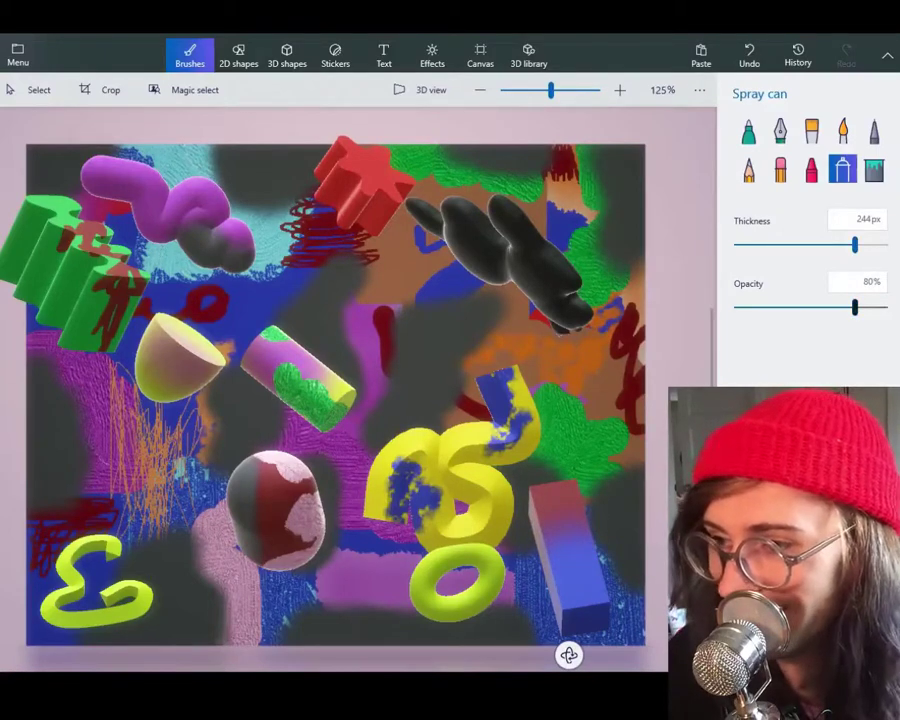
key("ctrl+bracketleft")
key("ctrl+bracketleft")
key("bracketleft")
key("bracketleft")
key("bracketleft")
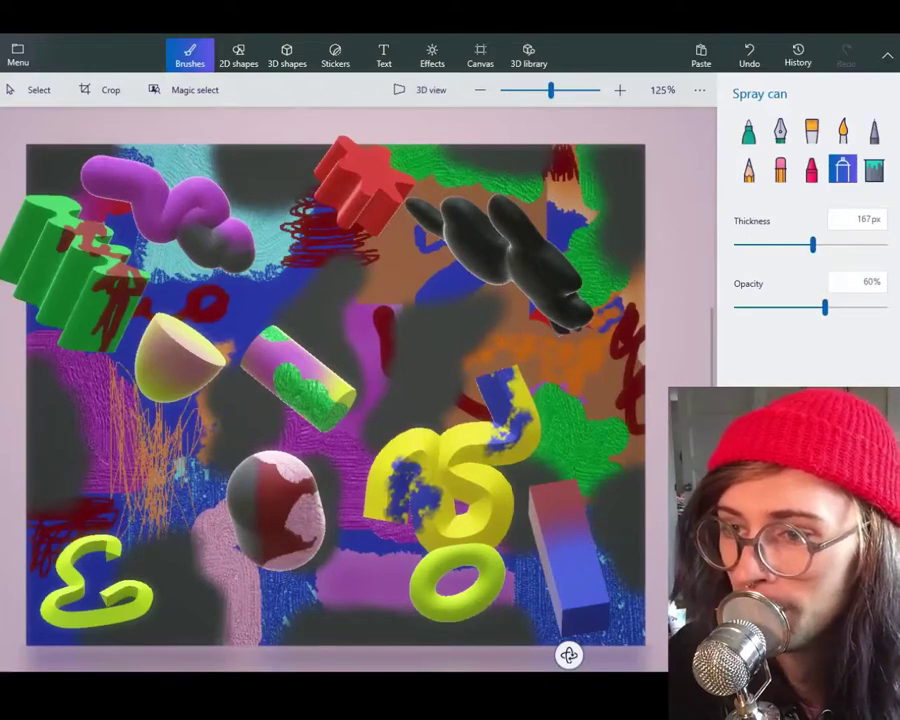
left_click_drag(504, 386, 504, 388)
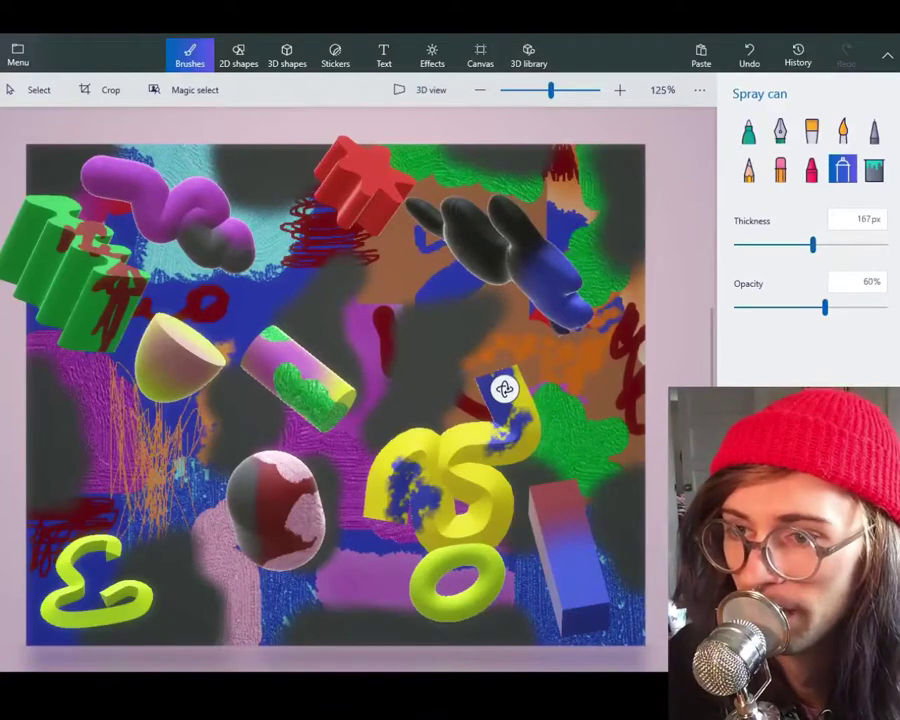
left_click_drag(425, 213, 420, 209)
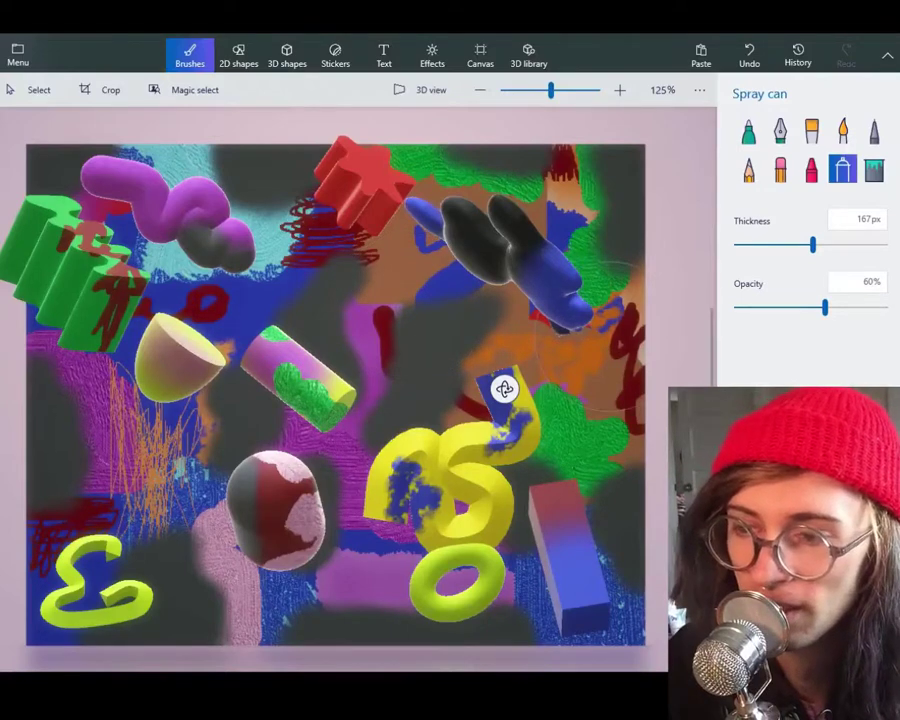
Step: Reduce the spray thickness to 96 px and add a blue patch near the canvas's upper-right corner and white patches at both side edges
left_click_drag(813, 245, 789, 245)
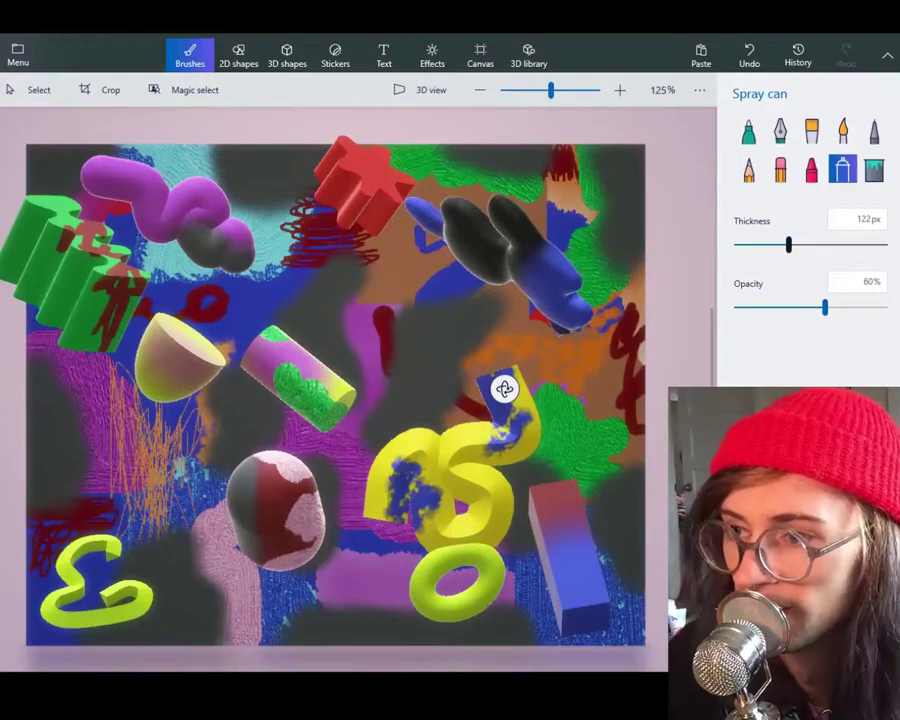
left_click_drag(789, 245, 775, 245)
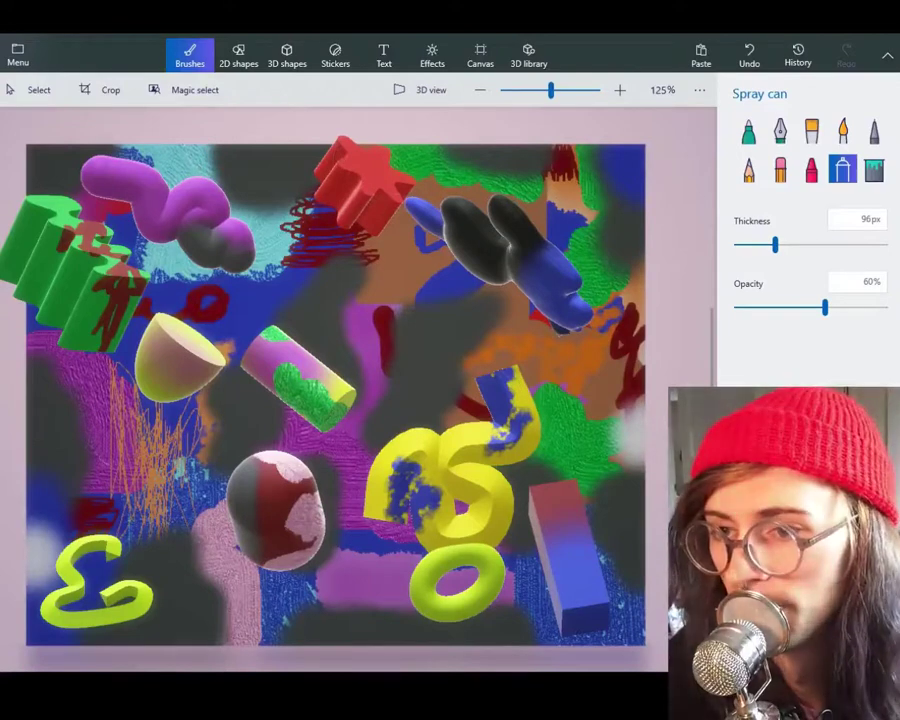
Step: Spray soft white patches onto the canvas below the red star, beneath the yellow doodle's left end and under the purple twisted doodle
left_click(496, 294)
left_click_drag(398, 227, 361, 239)
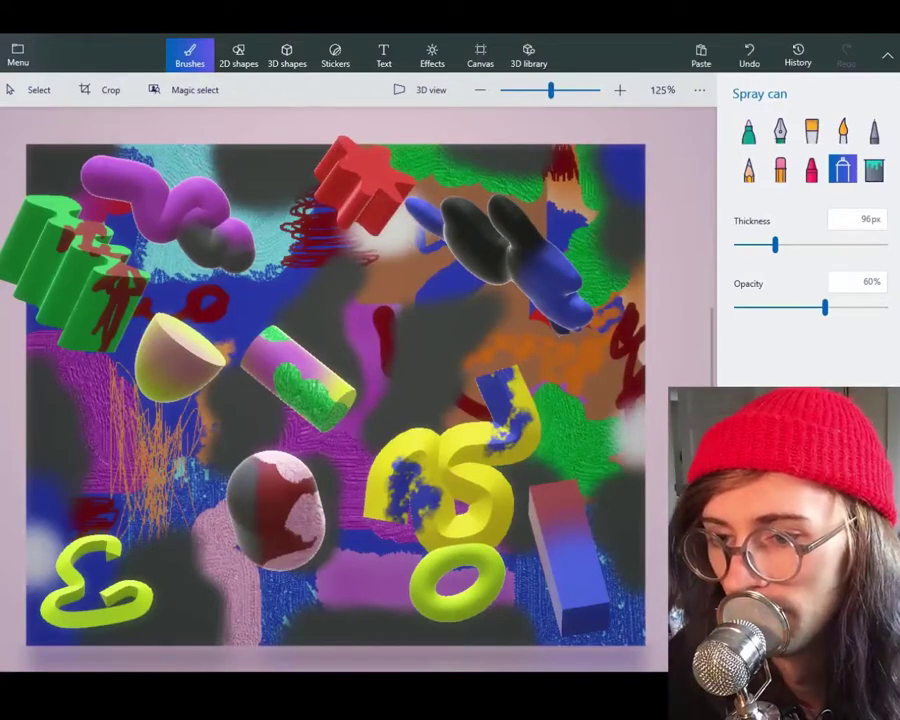
left_click_drag(388, 549, 364, 550)
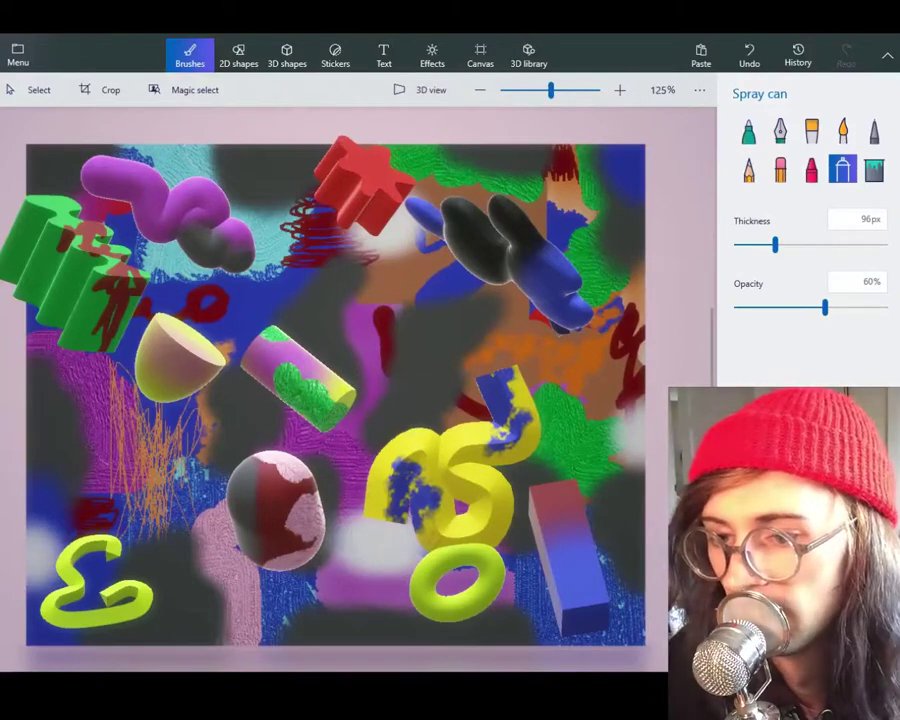
left_click(391, 542)
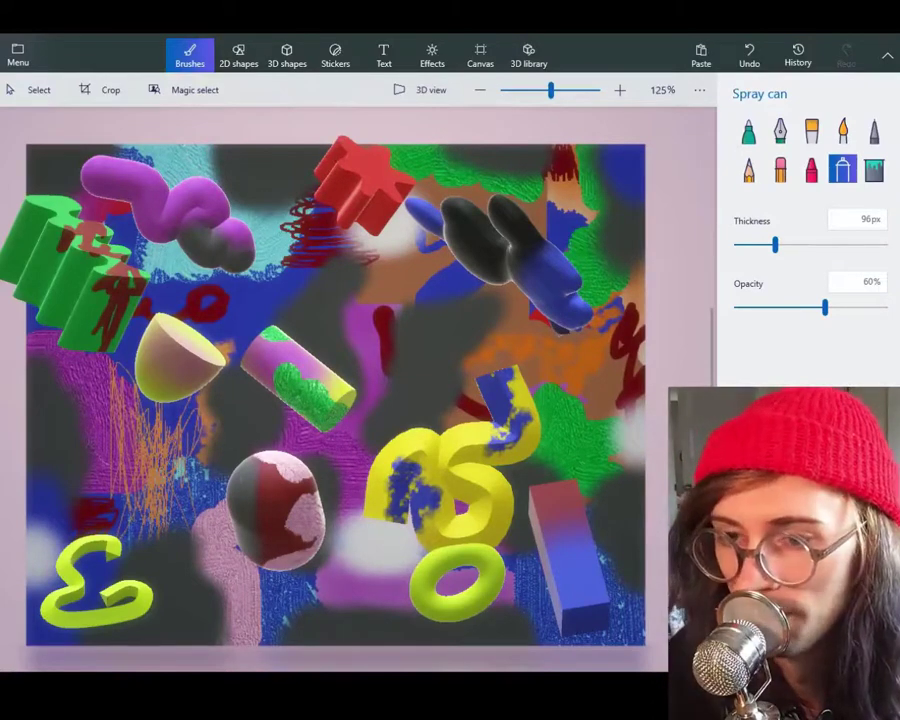
left_click_drag(245, 284, 245, 282)
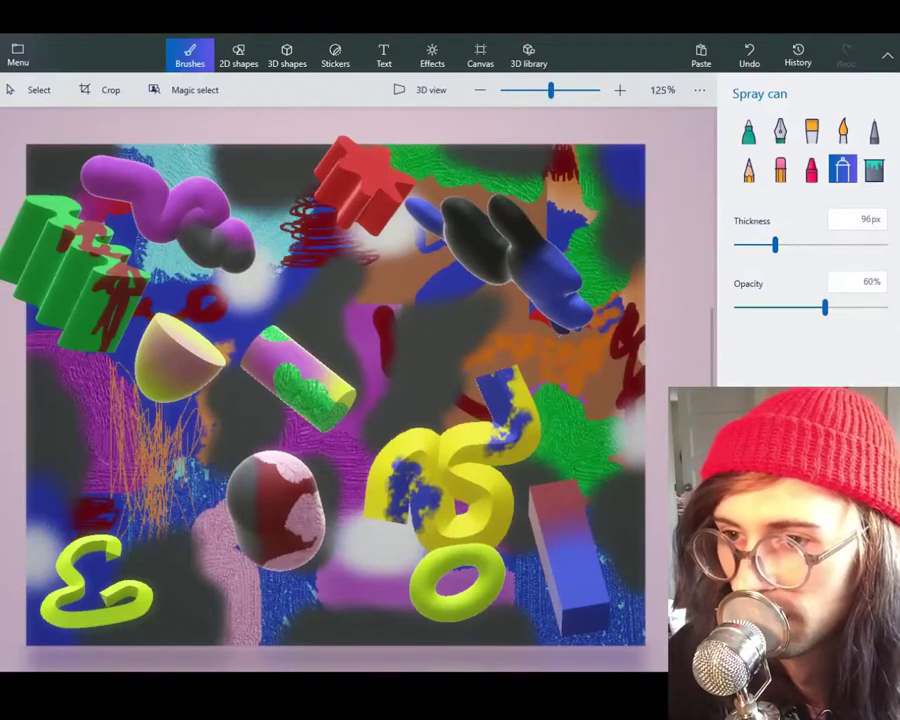
Step: Spray purple over the red star's upper-left tip and the lower-left side of the green wavy shape
left_click(343, 150)
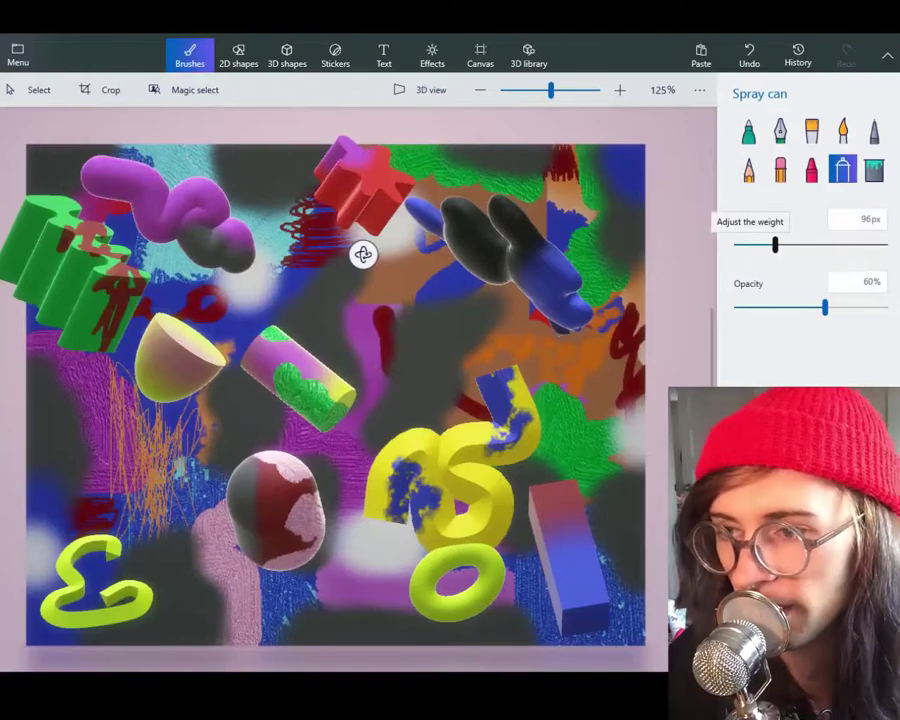
left_click_drag(363, 254, 388, 254)
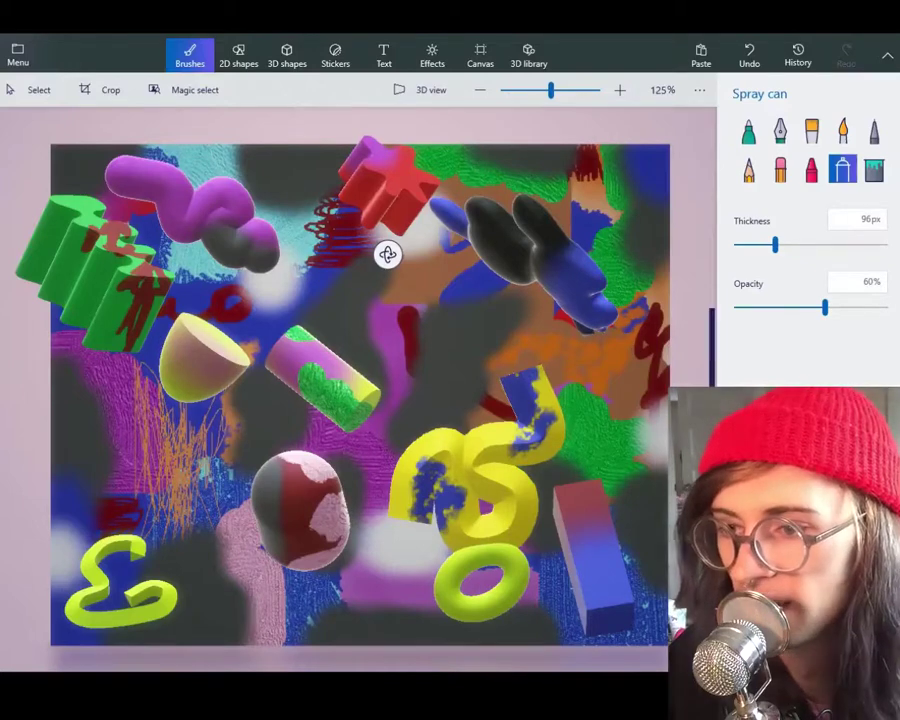
left_click_drag(387, 254, 387, 261)
right_click(97, 377)
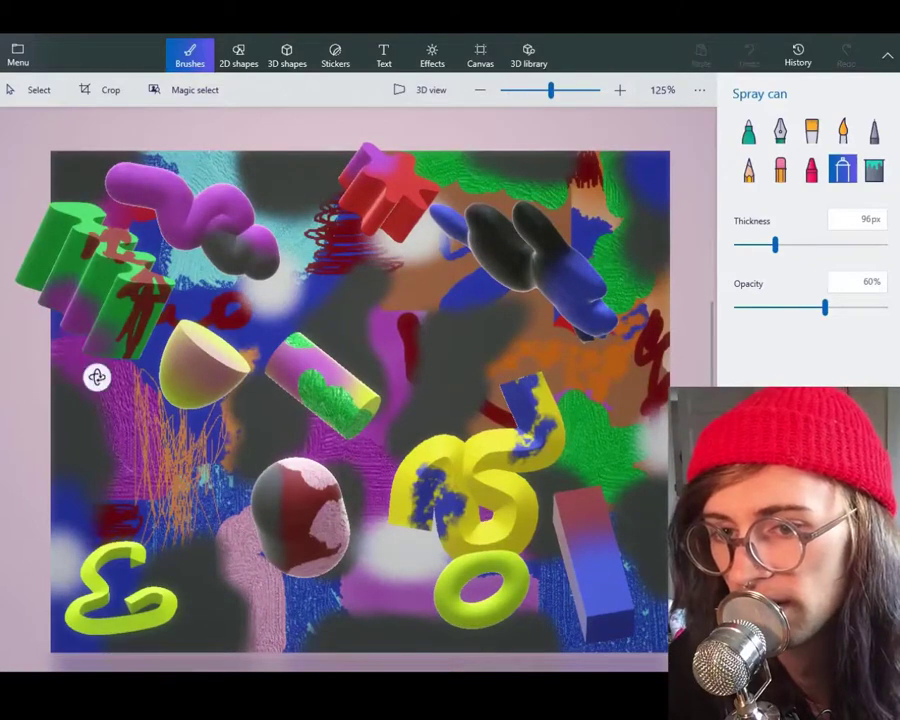